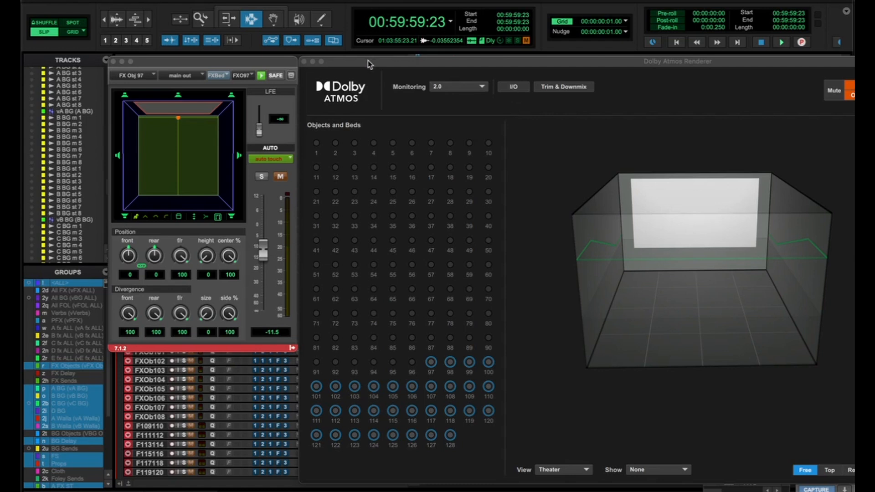
Minimize the Dolby Atmos Renderer window and place the FX Obj 97 panner over the timeline, clear of the track list.
left_click_drag(369, 63, 438, 68)
left_click_drag(235, 63, 283, 119)
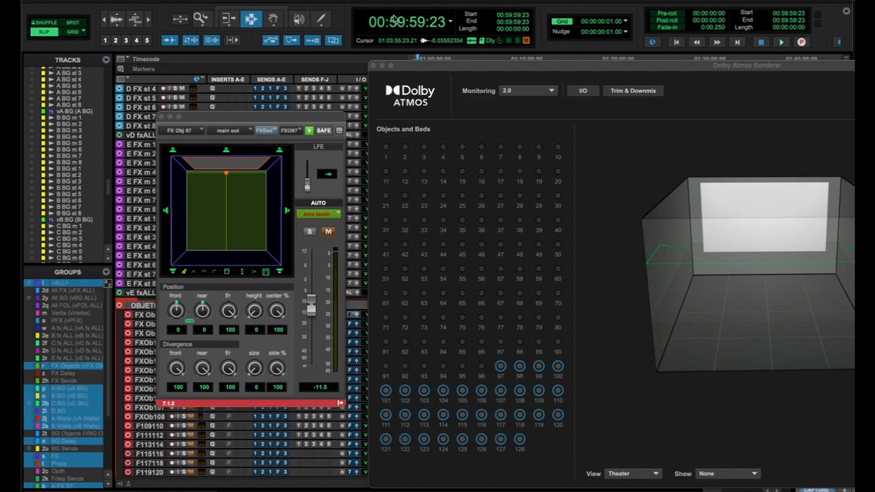
left_click_drag(412, 69, 536, 69)
left_click(236, 185)
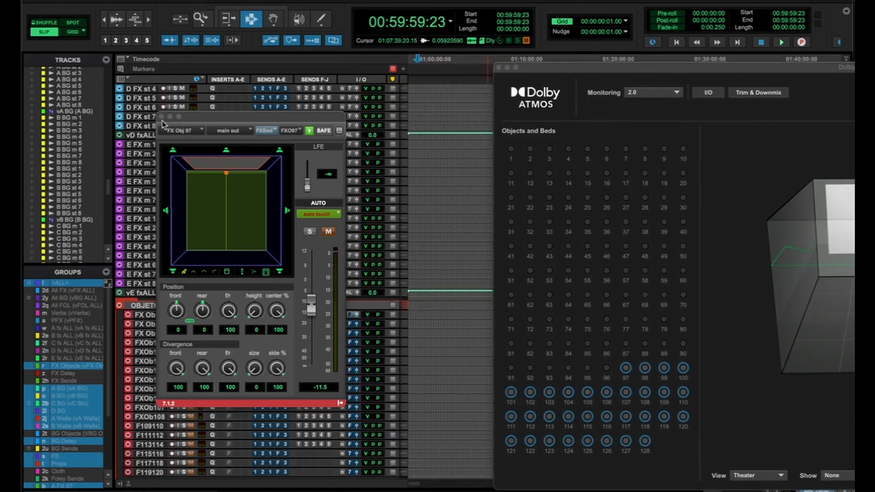
left_click_drag(199, 119, 98, 231)
left_click_drag(543, 72, 500, 137)
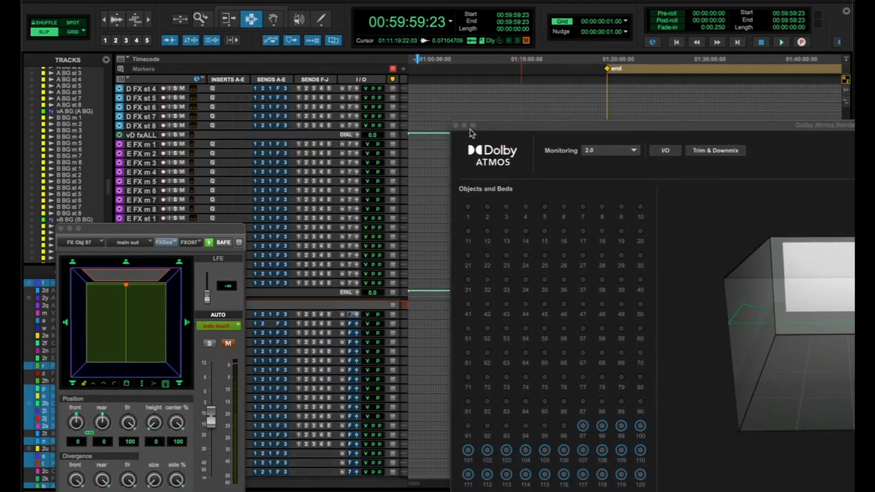
left_click(465, 125)
left_click_drag(103, 230, 584, 164)
Review the Edit window's tracks from the A FX group through the objects folder and the BG object tracks.
scroll(477, 200, "up", 10)
scroll(476, 199, "up", 3)
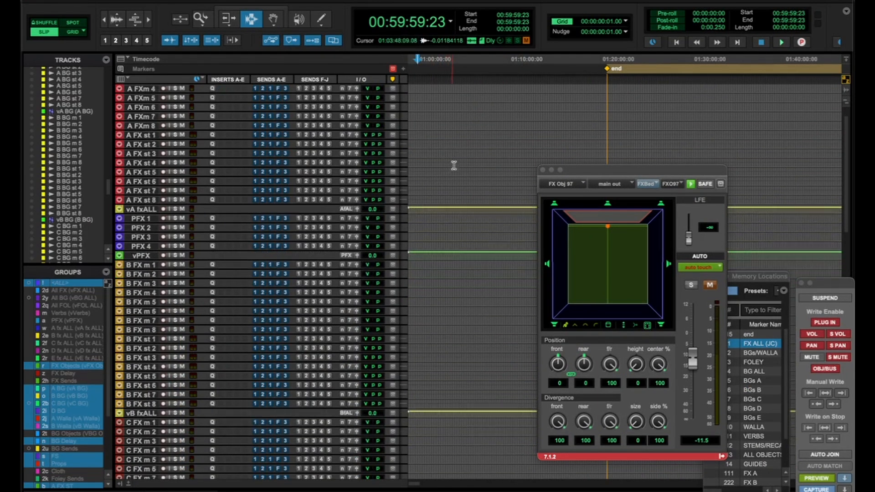
scroll(454, 182, "down", 5)
scroll(456, 206, "down", 10)
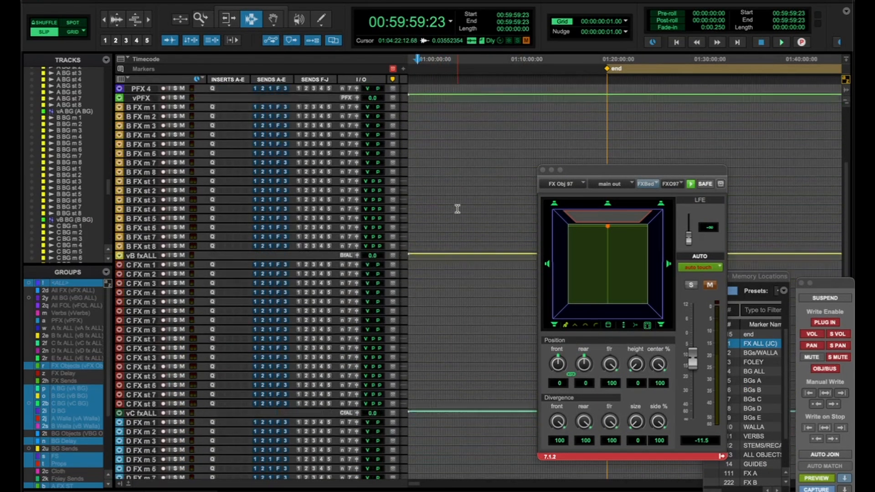
scroll(458, 200, "down", 7)
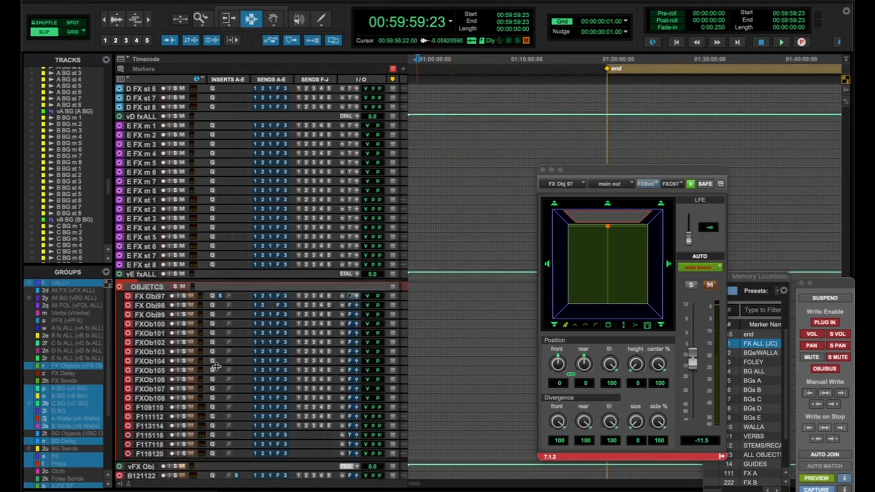
scroll(440, 307, "down", 2)
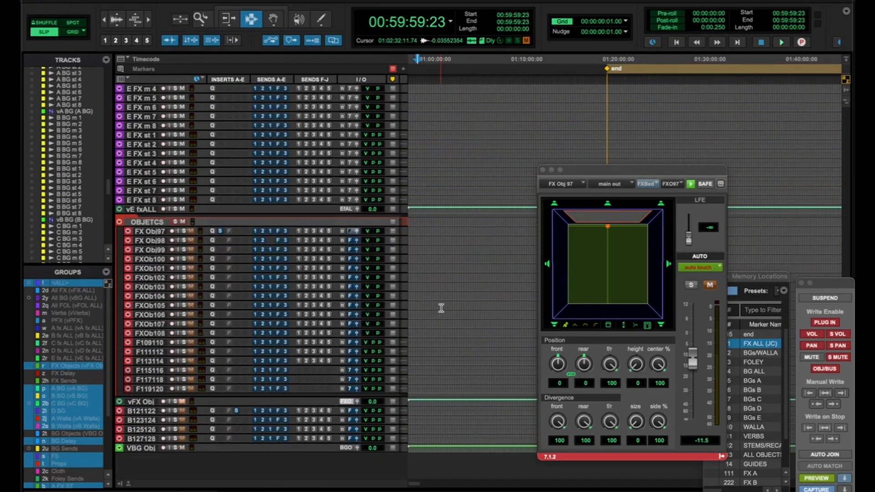
Switch to the Mix window and show the FX Bed Mst, BG Bed Mst and Foley Bed Mst tracks.
key("super+equal")
scroll(322, 317, "left", 3)
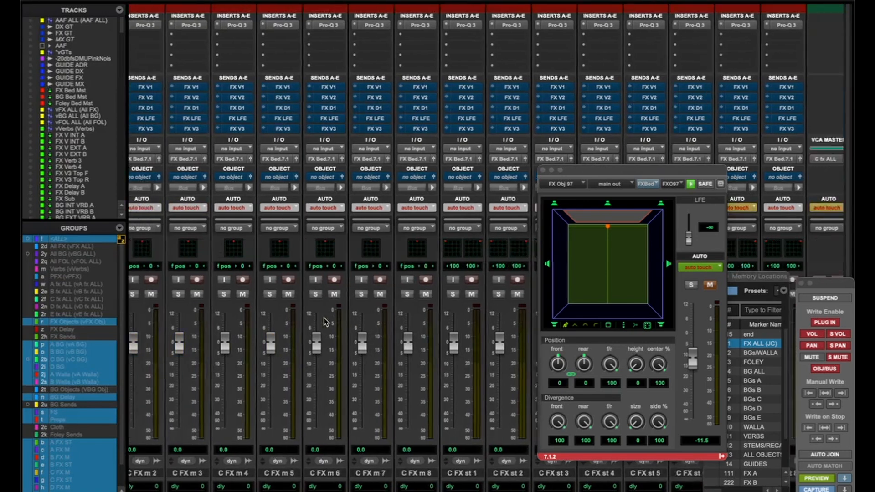
scroll(322, 316, "left", 5)
scroll(321, 317, "down", 2)
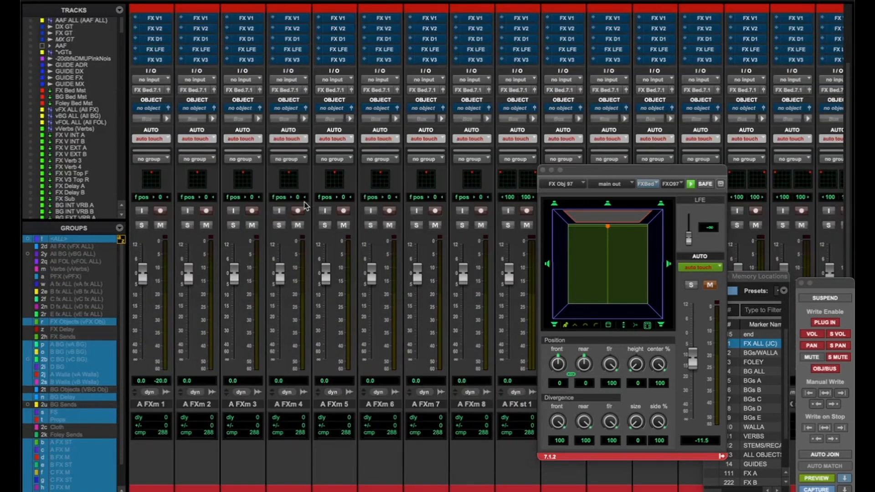
left_click(33, 92)
left_click(33, 98)
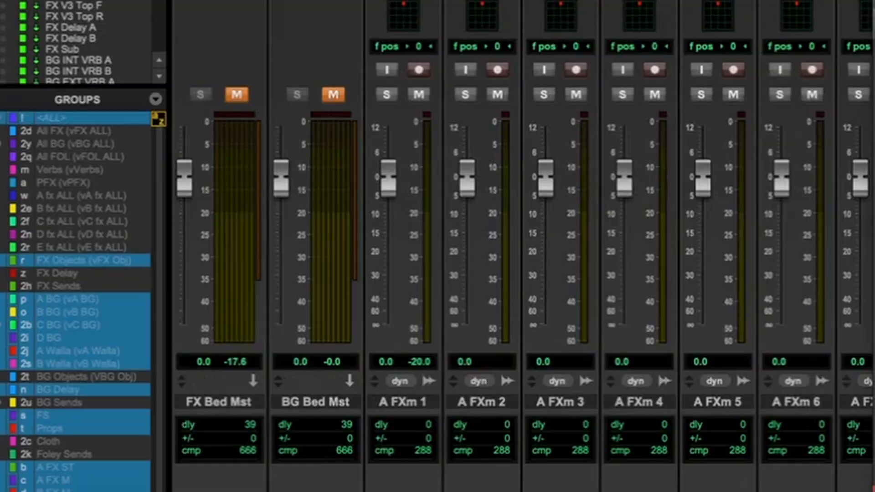
left_click(3, 2)
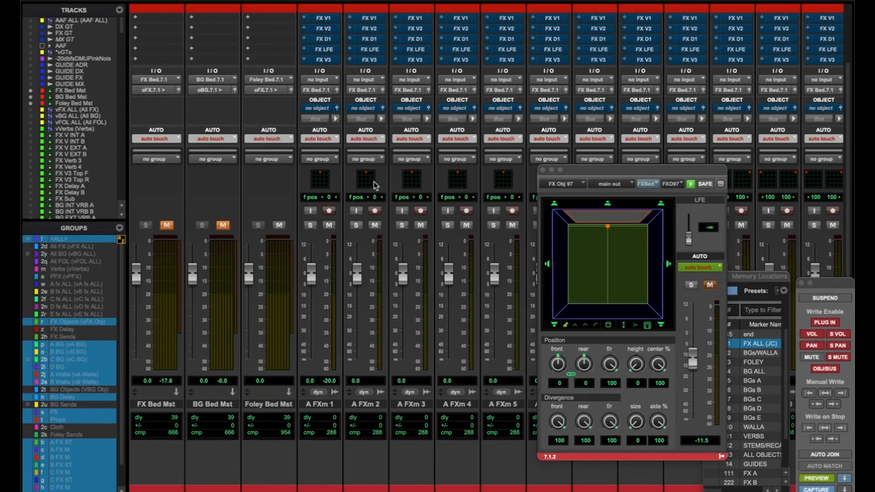
Activate the Signal Gen insert on the A FXm 1 track and bring the channel meters into view.
scroll(386, 211, "up", 3)
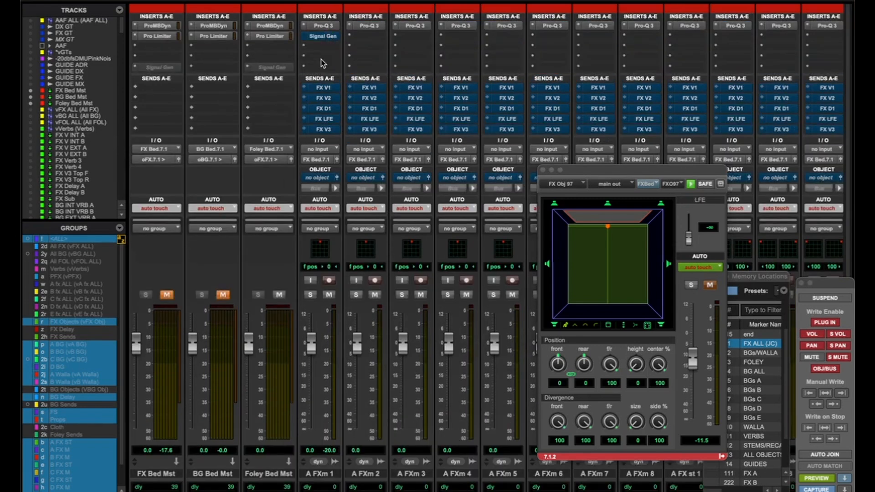
left_click(325, 36, "super")
scroll(347, 205, "down", 3)
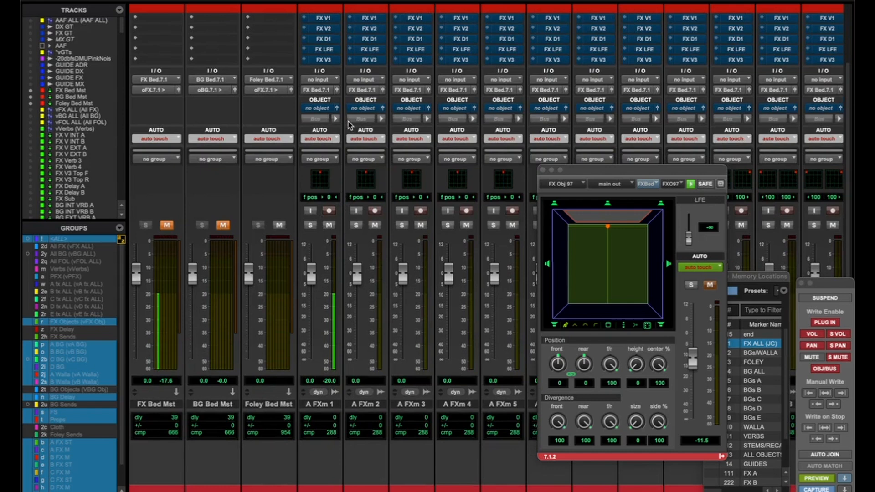
Open the A FXm 1 output panner and place it side by side with the FX Obj 97 panner.
left_click(337, 91)
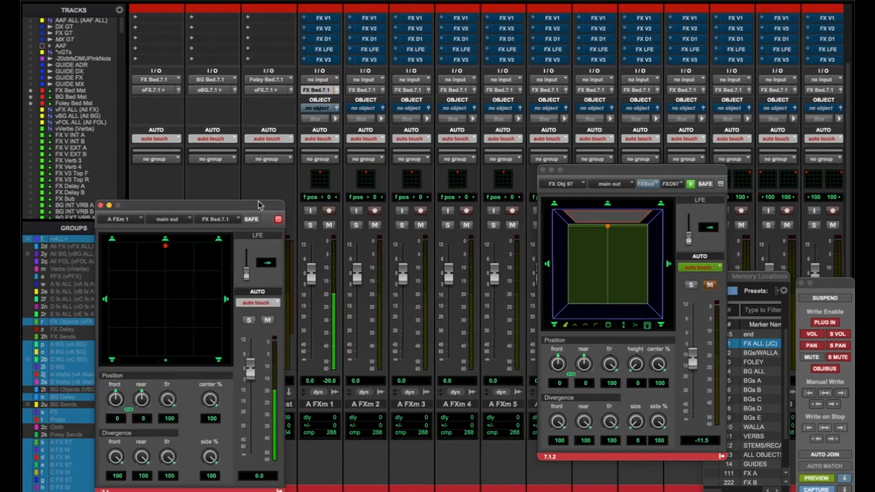
left_click_drag(260, 205, 495, 112)
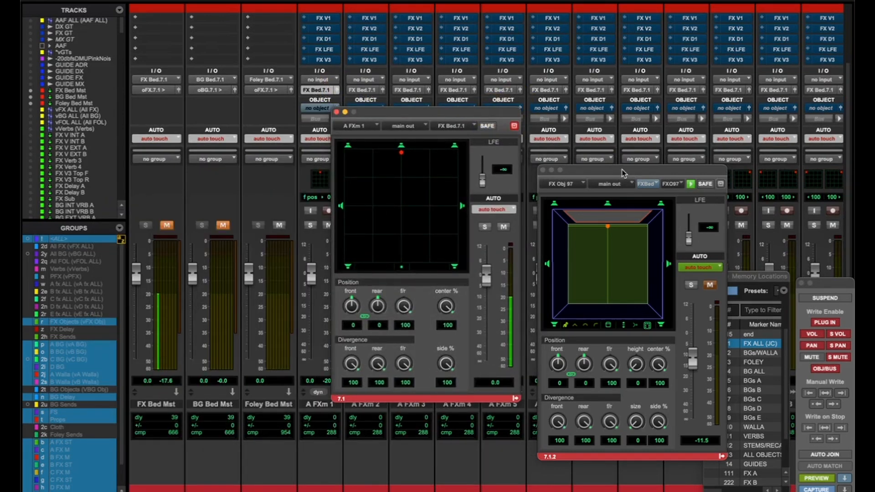
left_click_drag(623, 173, 611, 116)
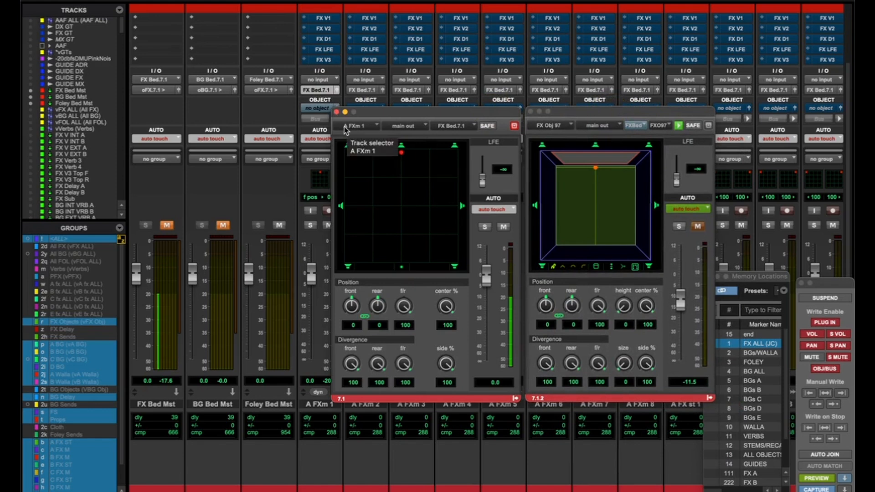
left_click_drag(407, 110, 411, 102)
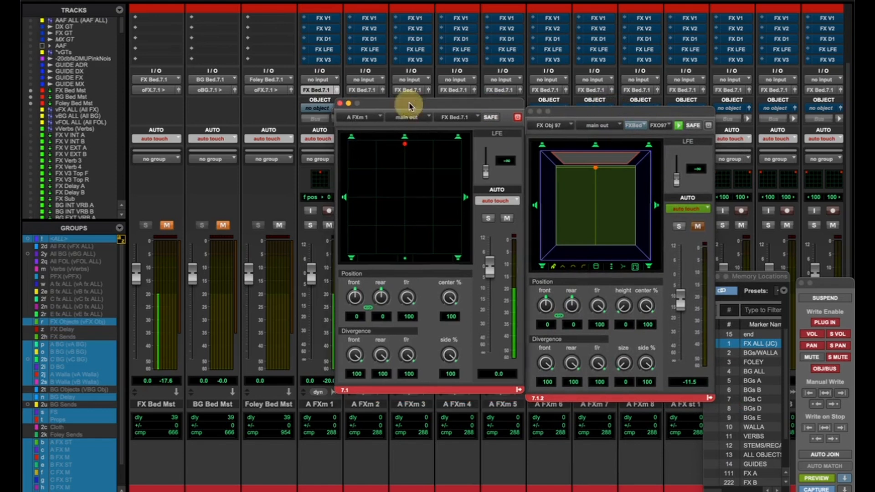
Snap the A FXm 1 pan to front left, center, front right, rear left and rear right in turn.
left_click(350, 136)
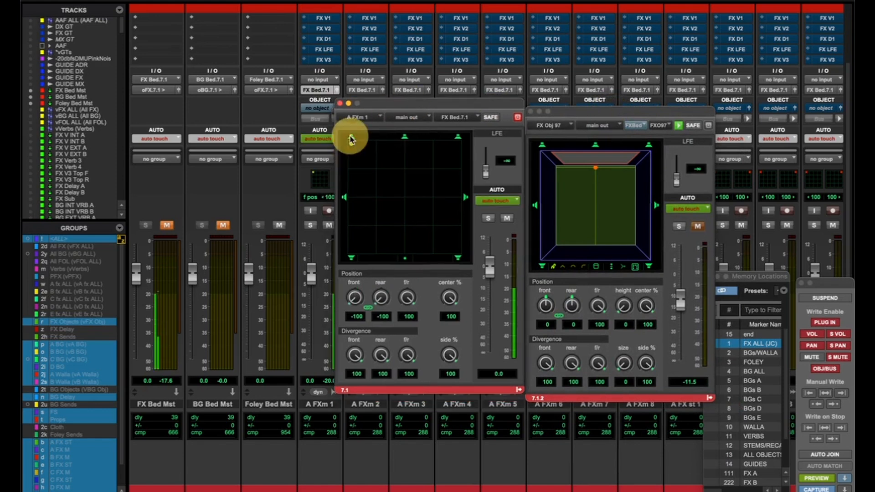
left_click(405, 137)
left_click(461, 137)
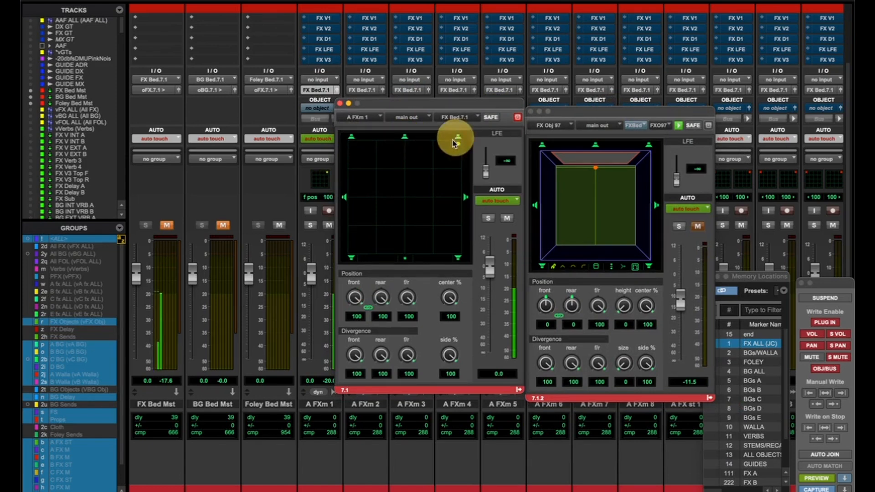
left_click(351, 258)
left_click(458, 258)
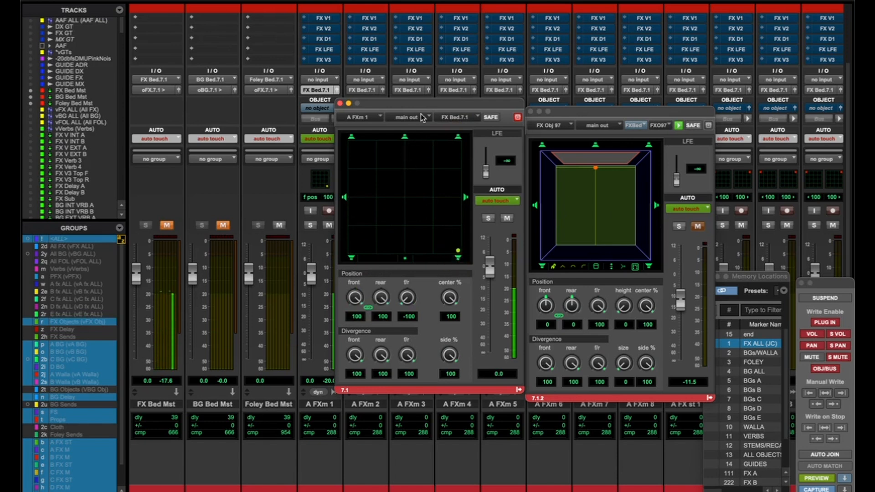
Step the A FXm 1 pan through the front, side and rear speakers of the 7.1 bed, finishing at rear right.
left_click_drag(419, 110, 400, 117)
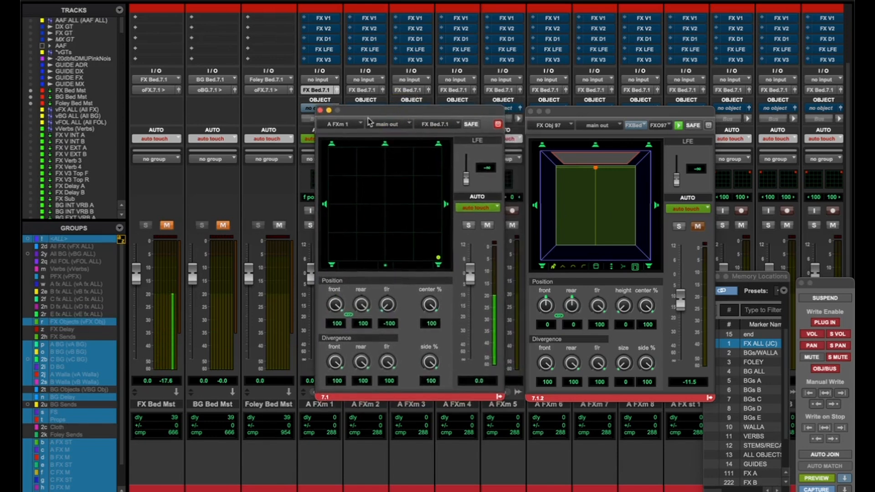
left_click(386, 148)
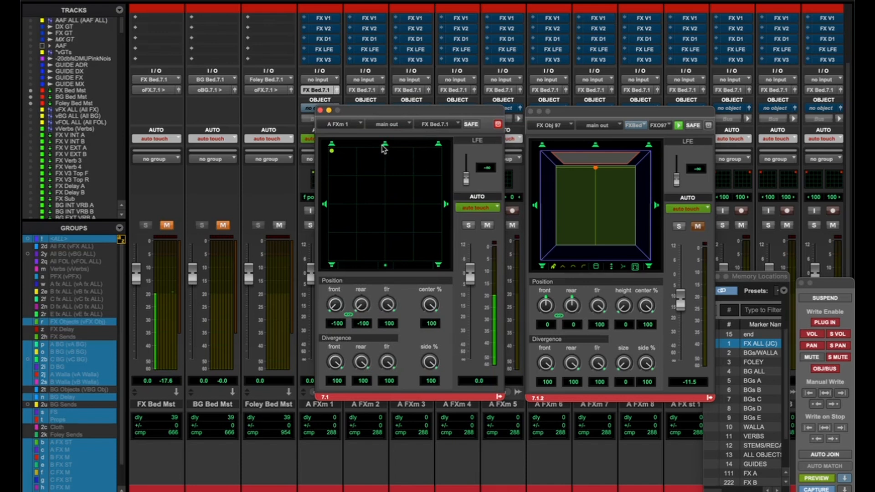
left_click(437, 144)
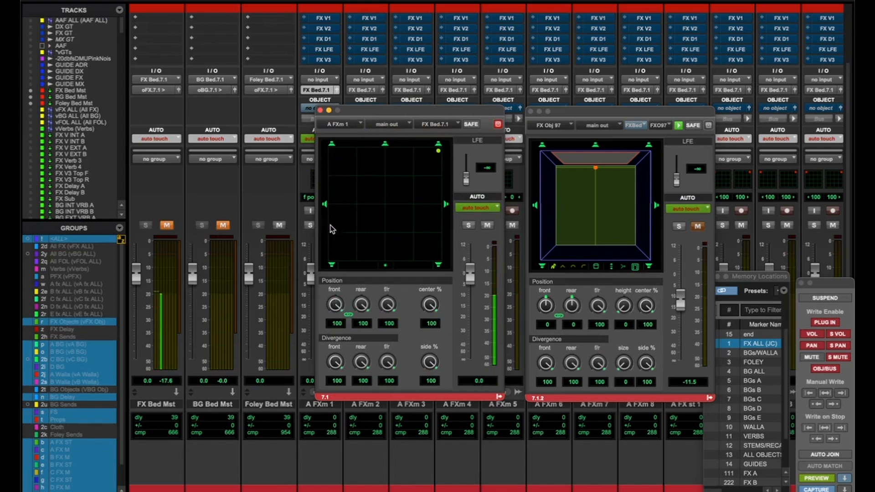
left_click(325, 205)
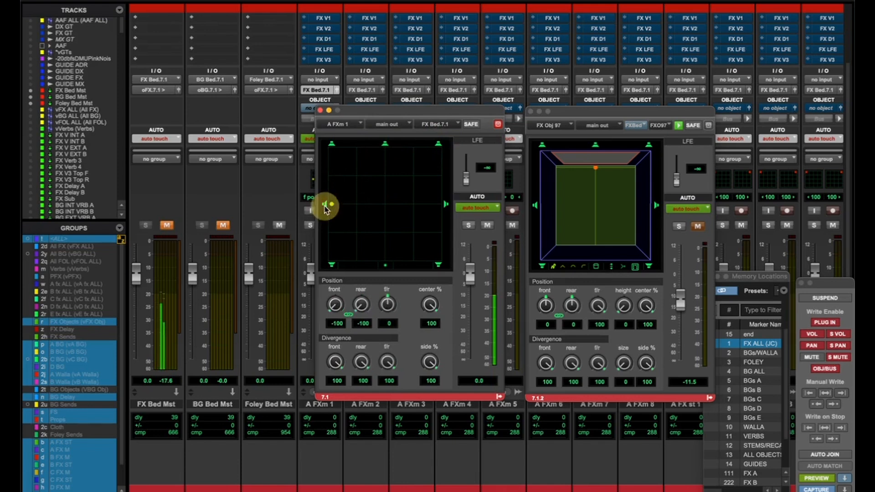
left_click(445, 204)
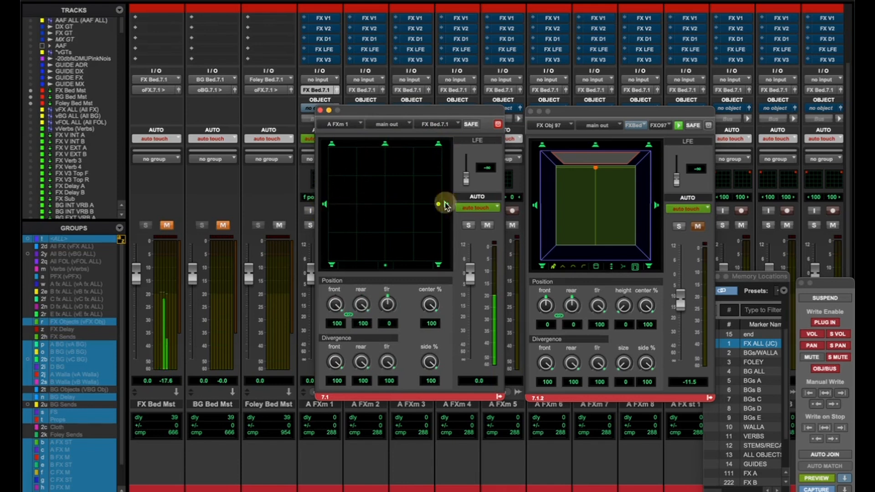
left_click(333, 259)
left_click(439, 263)
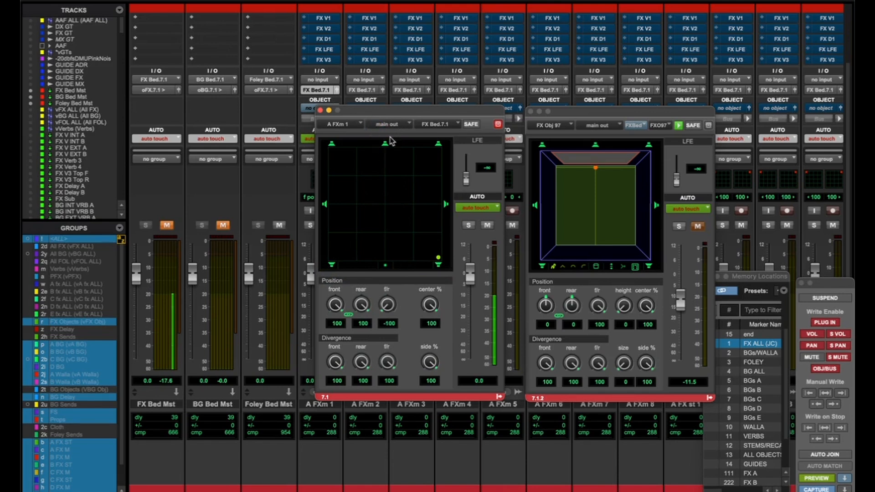
Space the two panner windows apart and set the FX Obj 97 height to 100.
left_click_drag(573, 116, 566, 115)
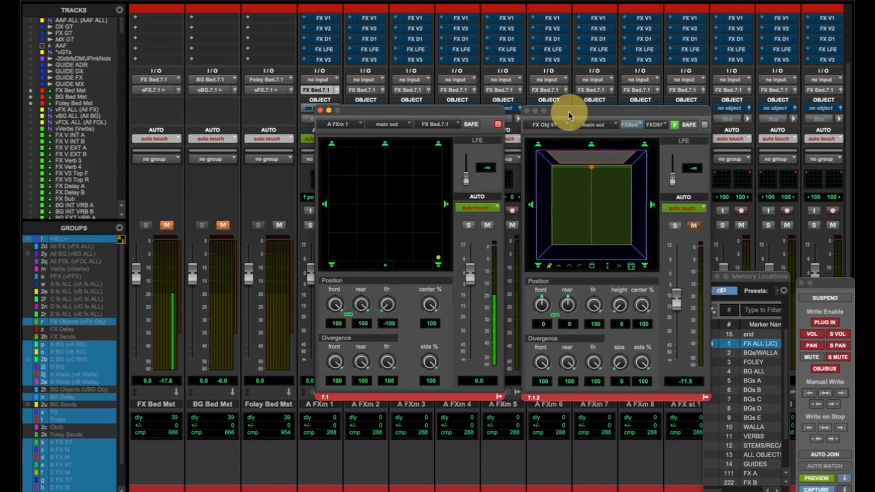
left_click_drag(493, 113, 478, 113)
left_click_drag(591, 137, 591, 209)
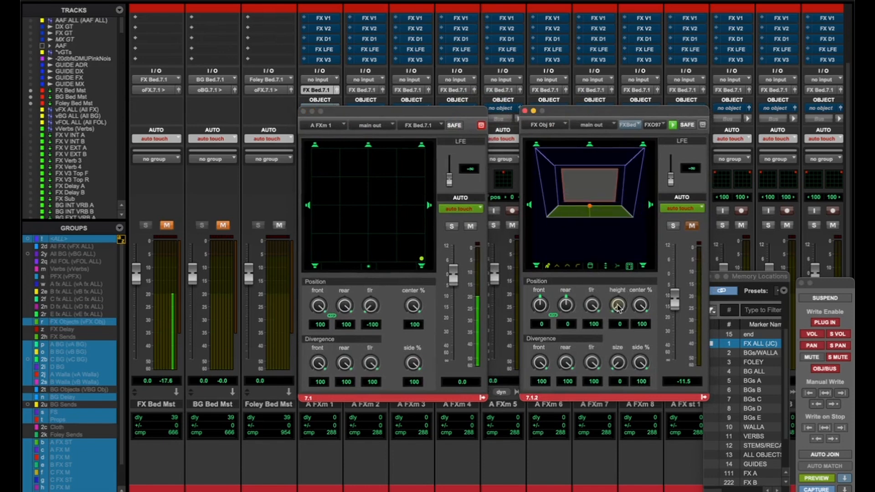
left_click_drag(619, 305, 597, 198)
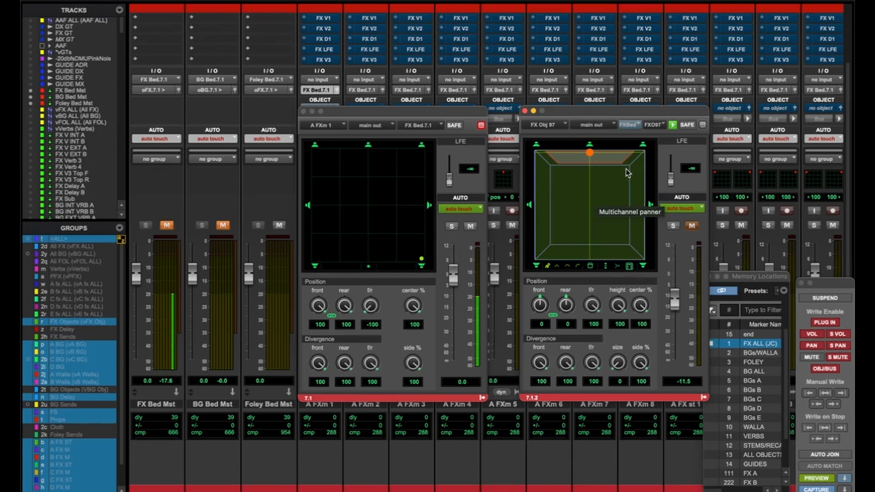
Move FX Obj 97 around the ceiling plane, finishing at about front 58, rear 58 and f/r -67.
left_click(564, 155)
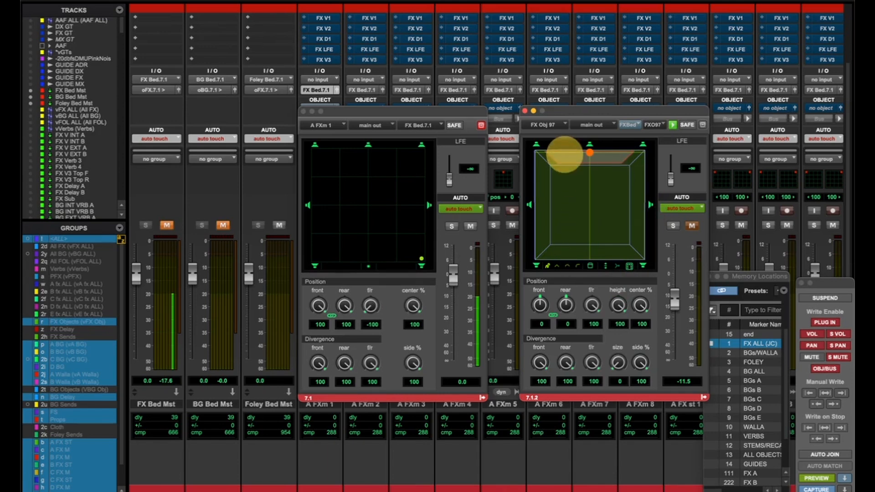
left_click_drag(555, 155, 620, 258)
left_click(613, 156)
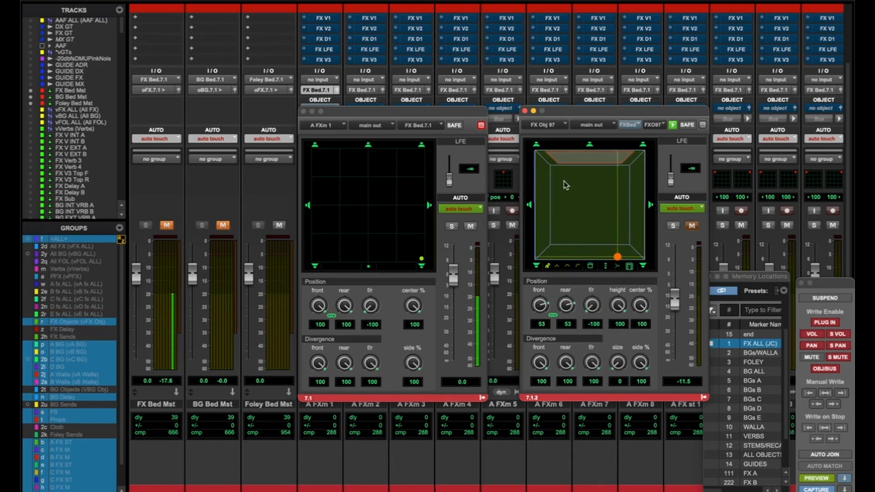
left_click(619, 255)
left_click_drag(619, 254, 560, 171)
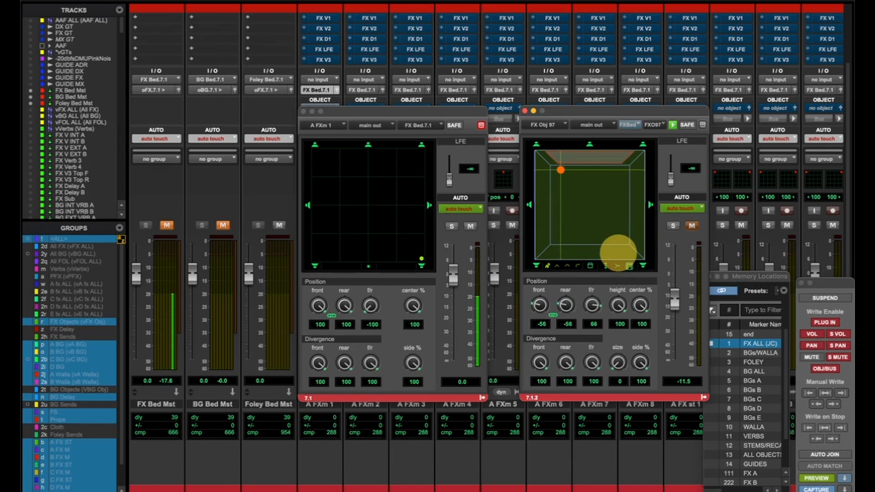
left_click_drag(561, 170, 620, 239)
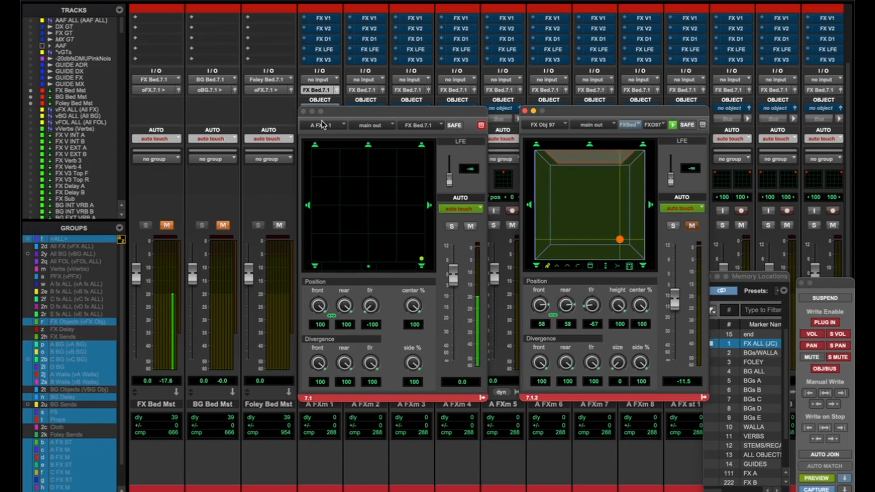
Close the FX Obj 97 and A FXm 1 panner windows and bring the stereo A FX channels into view.
left_click(524, 111)
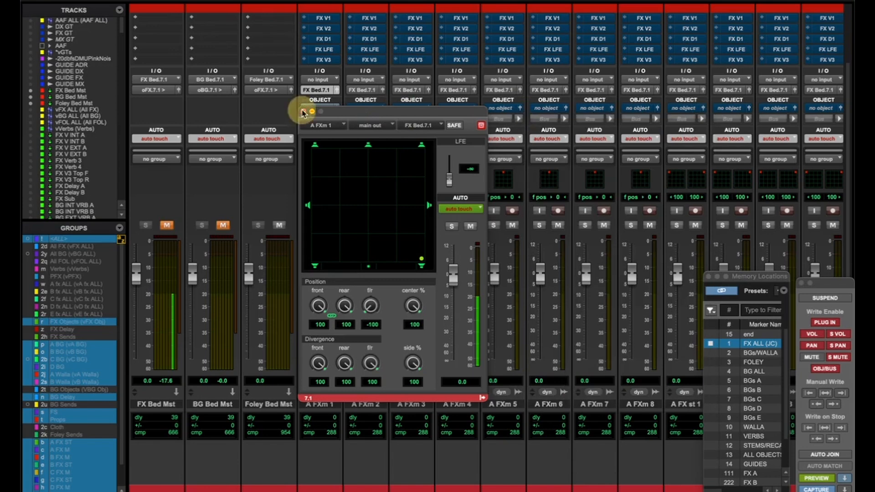
left_click(303, 111)
scroll(445, 209, "right", 7)
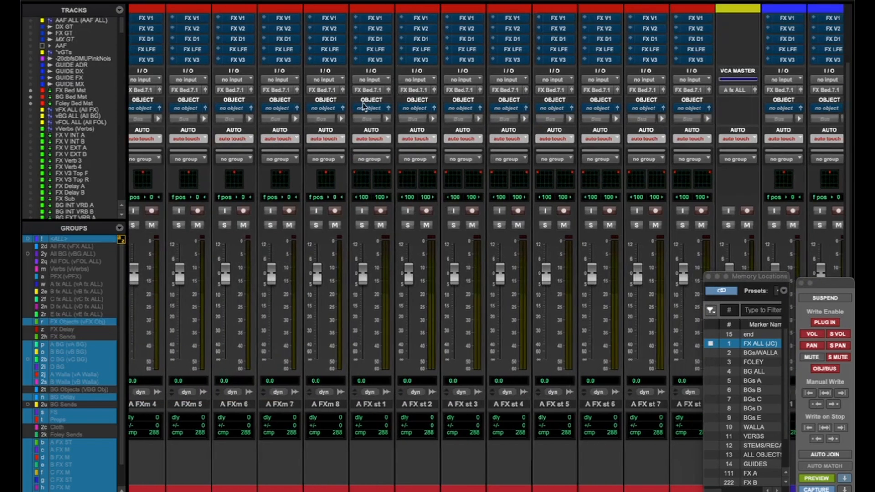
Bypass the active Signal Gen insert on the A FXm 1 channel.
scroll(342, 246, "left", 7)
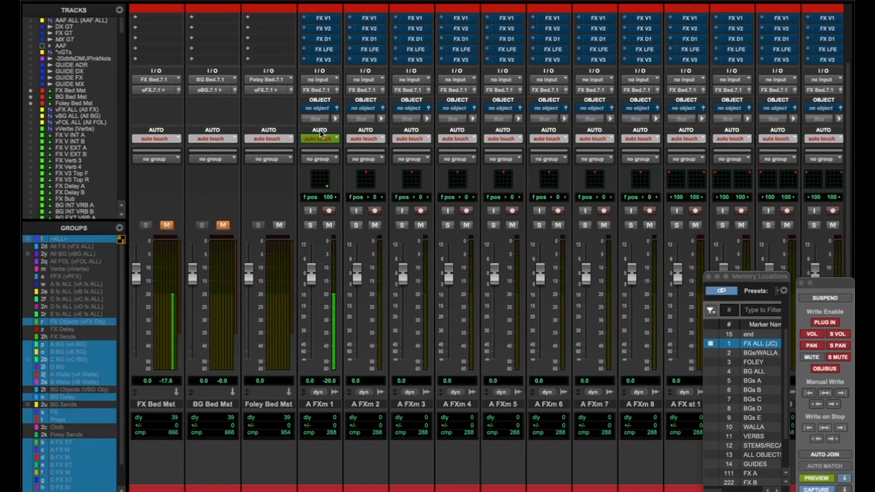
scroll(322, 135, "up", 5)
left_click(326, 37, "super")
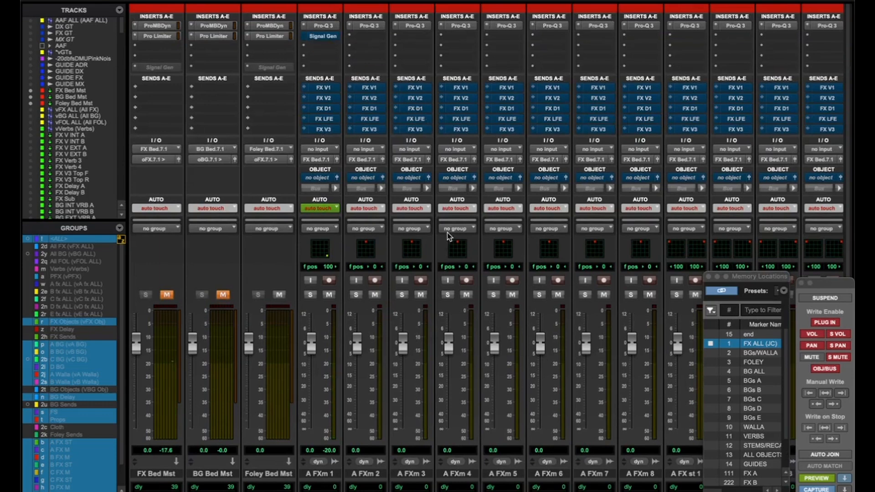
Recall memory location 2, BGs/WALLA, to show the background channels in the mixer.
key("KP_Decimal")
key("KP_2")
key("KP_Decimal")
scroll(472, 208, "down", 3)
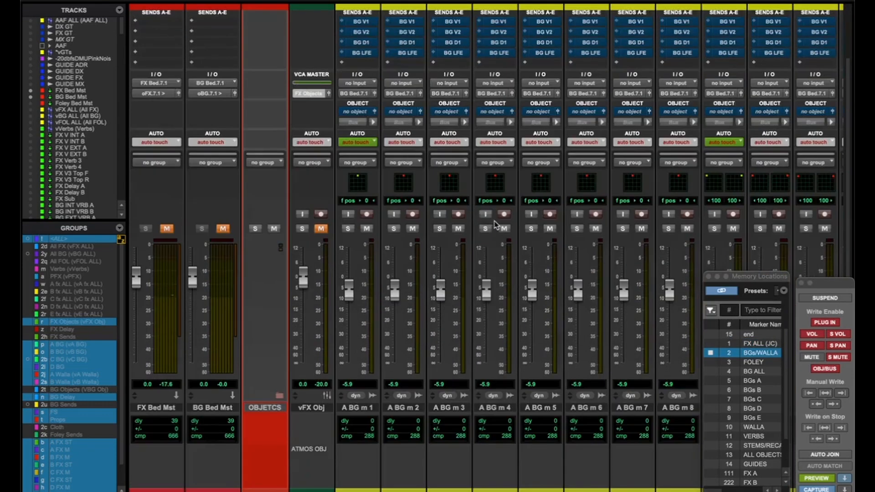
In the Edit window, highlight the A BG mono, A BG stereo and B BG mono tracks in turn, and return to the mixer.
key("super+equal")
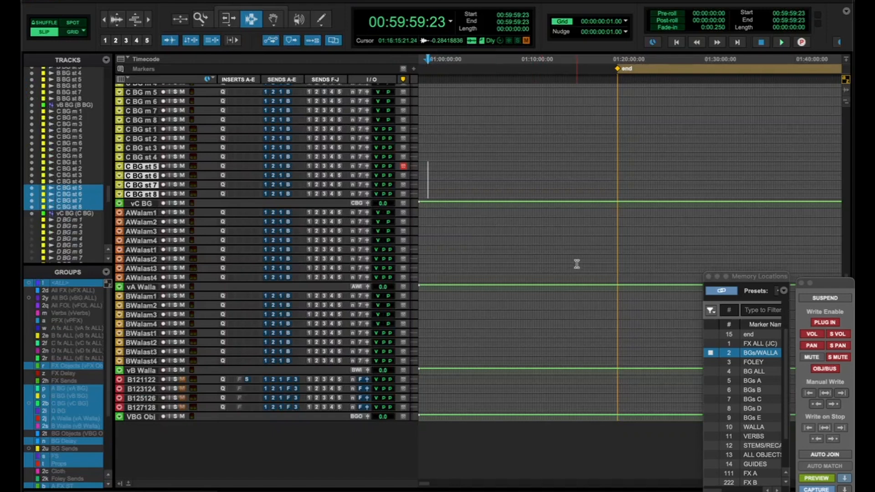
scroll(577, 264, "up", 5)
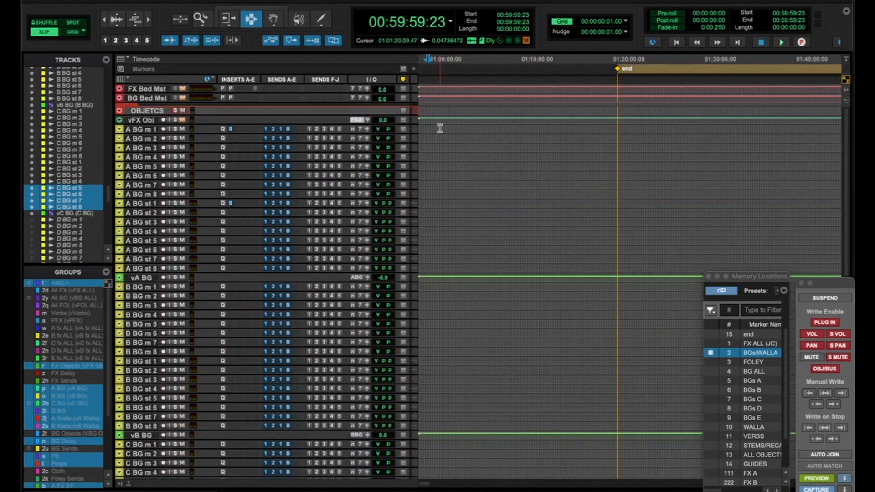
left_click_drag(440, 126, 537, 189)
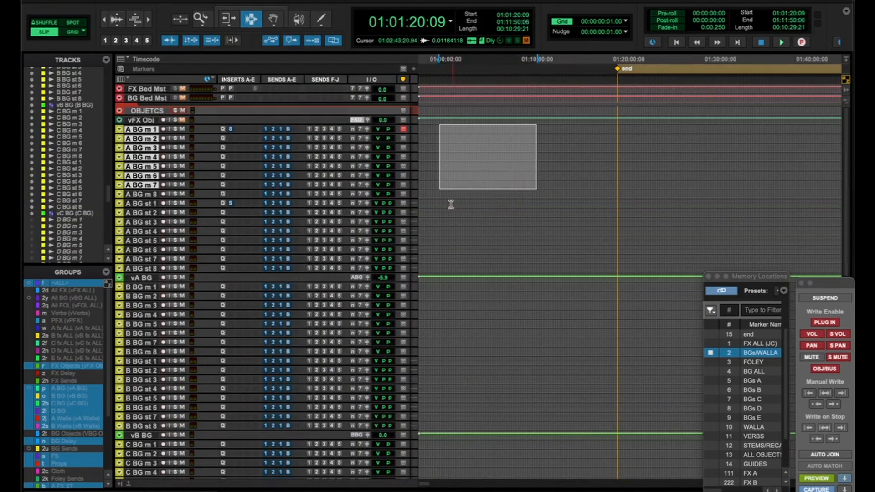
left_click_drag(447, 199, 564, 272)
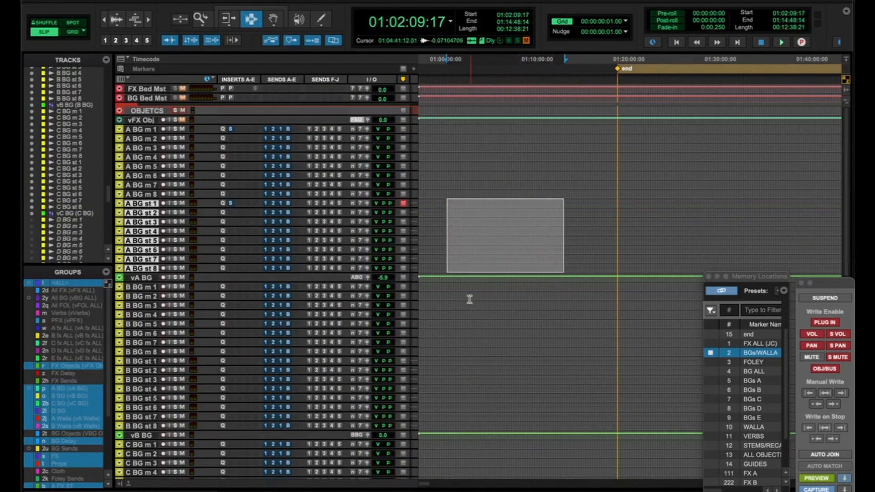
left_click_drag(453, 286, 542, 356)
key("super+equal")
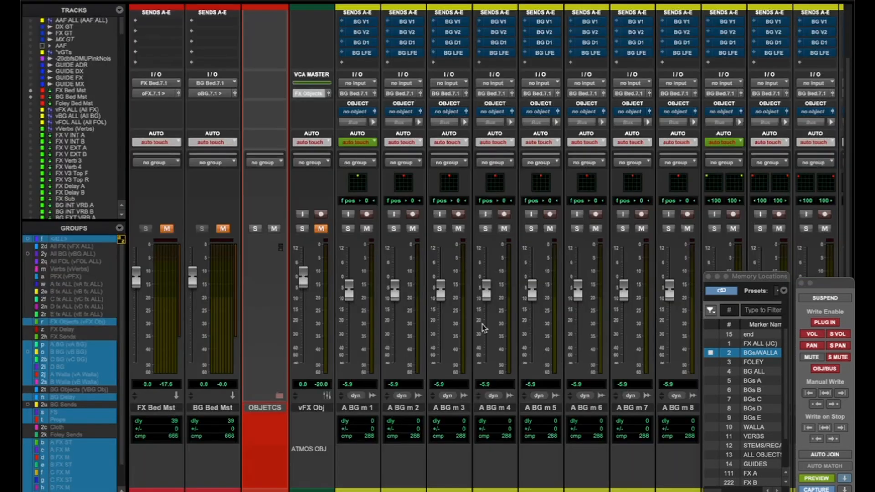
Look across the A BG mono and stereo channels and activate the Signal Gen insert on A BG st 1.
scroll(531, 285, "right", 3)
scroll(642, 198, "right", 2)
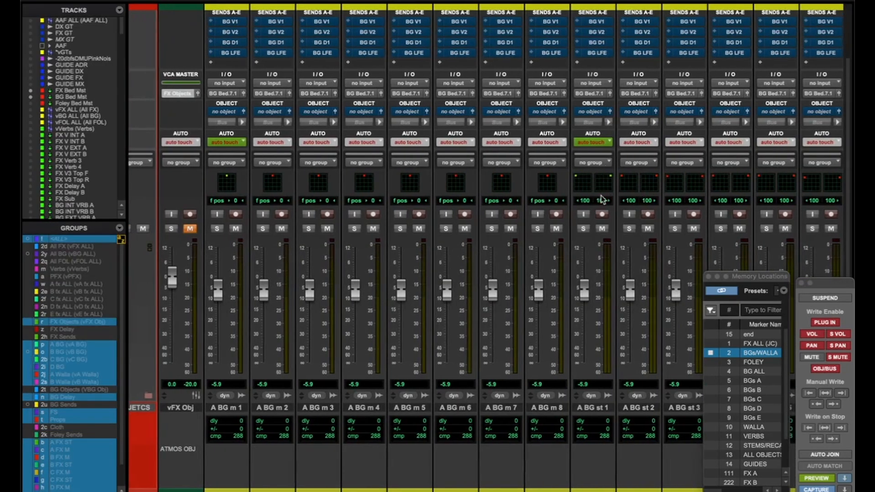
scroll(603, 198, "right", 1)
scroll(603, 102, "up", 2)
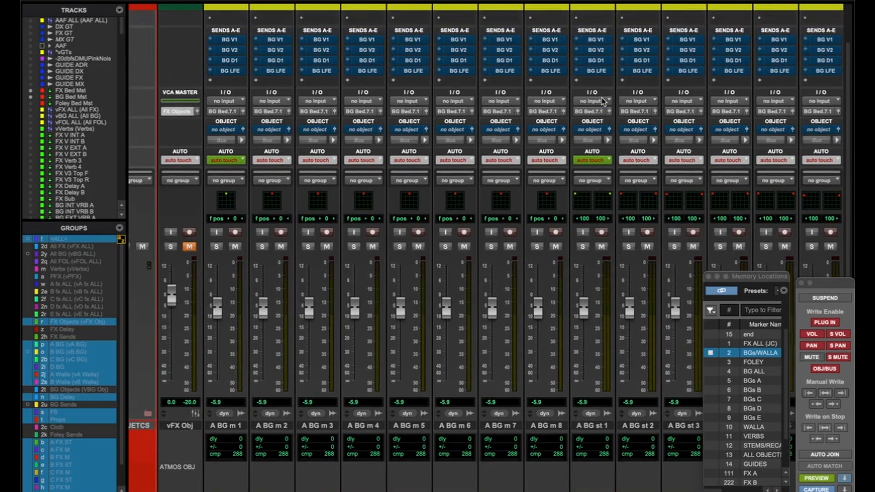
scroll(603, 102, "up", 5)
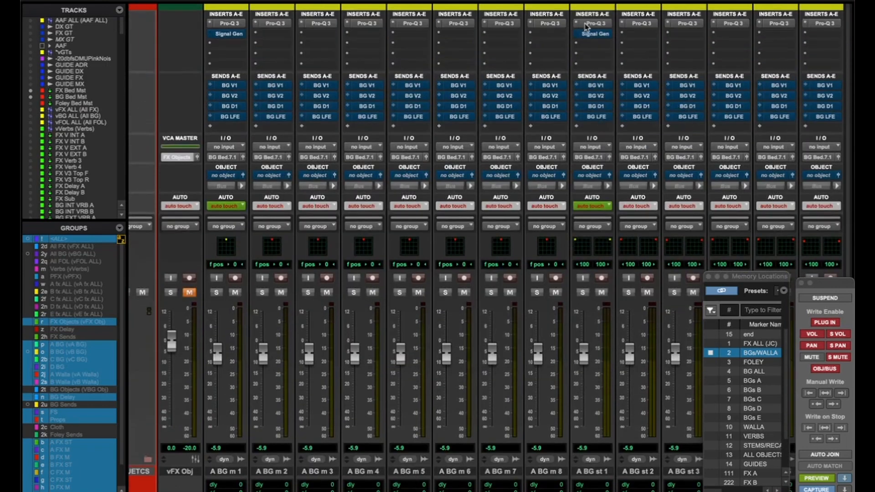
scroll(501, 90, "left", 10)
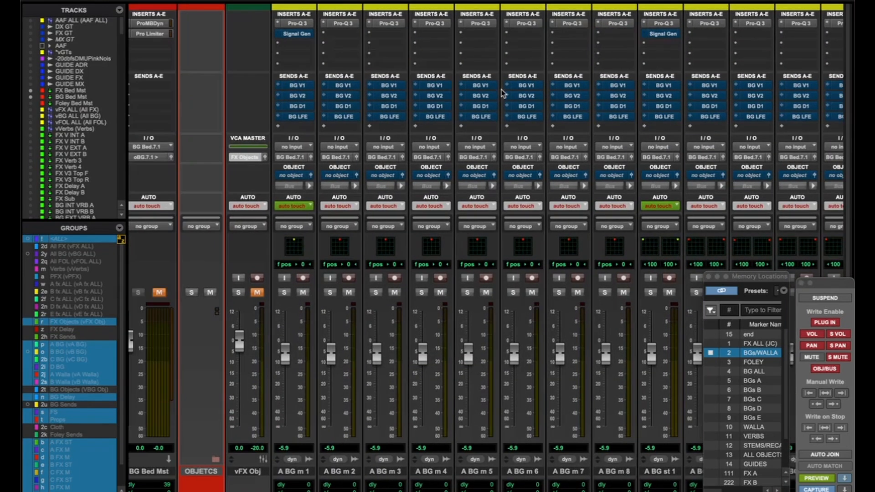
scroll(504, 86, "right", 7)
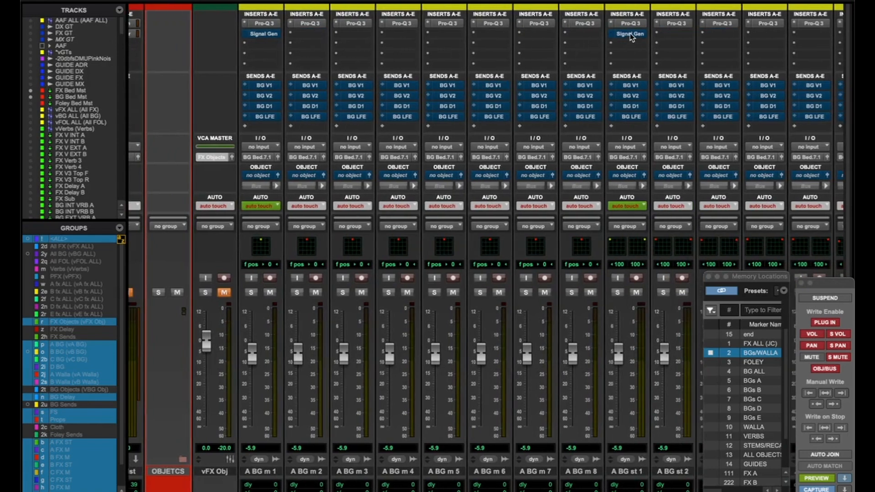
left_click(631, 35, "super")
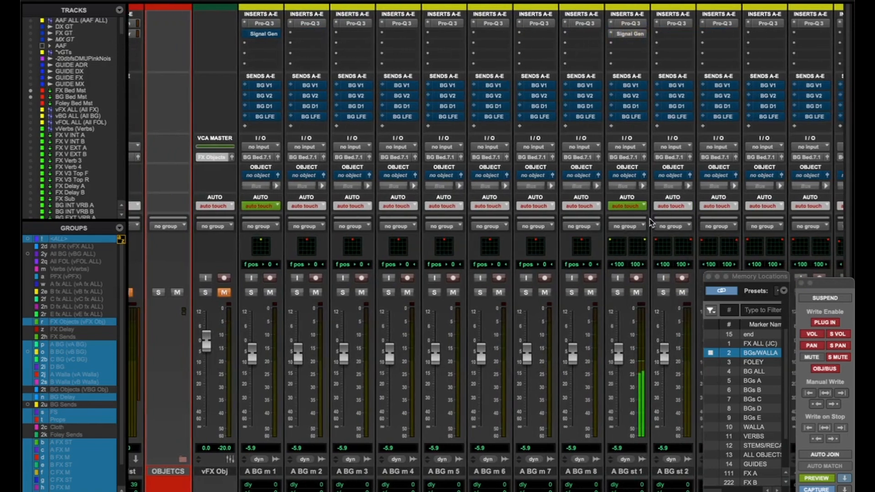
Open the A BG st 1 output panner and place it so the BG Bed Mst meters stay visible.
left_click(645, 157)
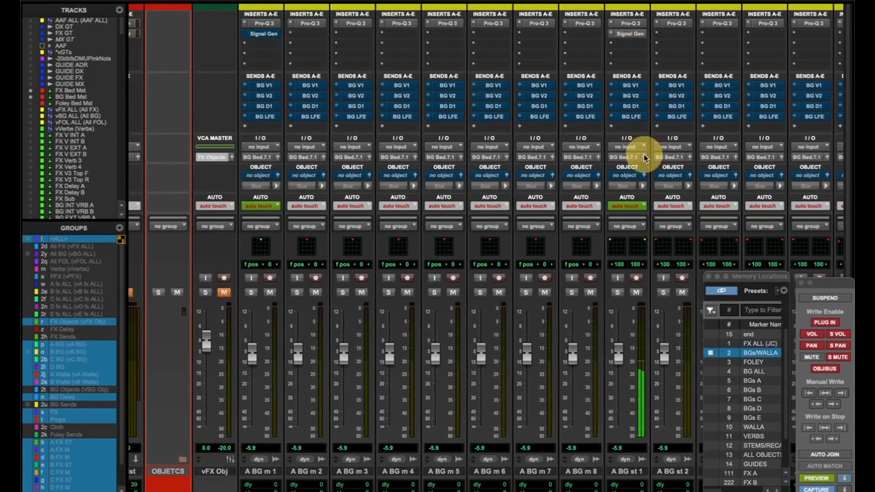
left_click_drag(585, 109, 548, 72)
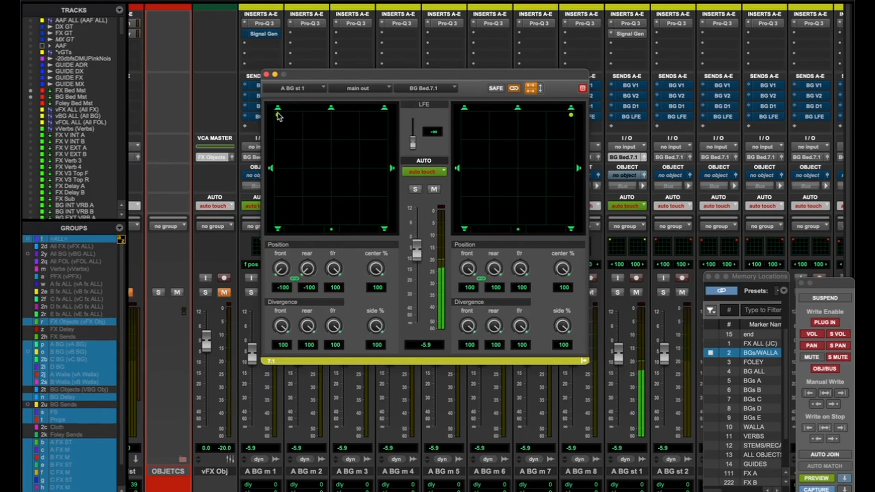
left_click(575, 112)
left_click_drag(556, 81, 593, 91)
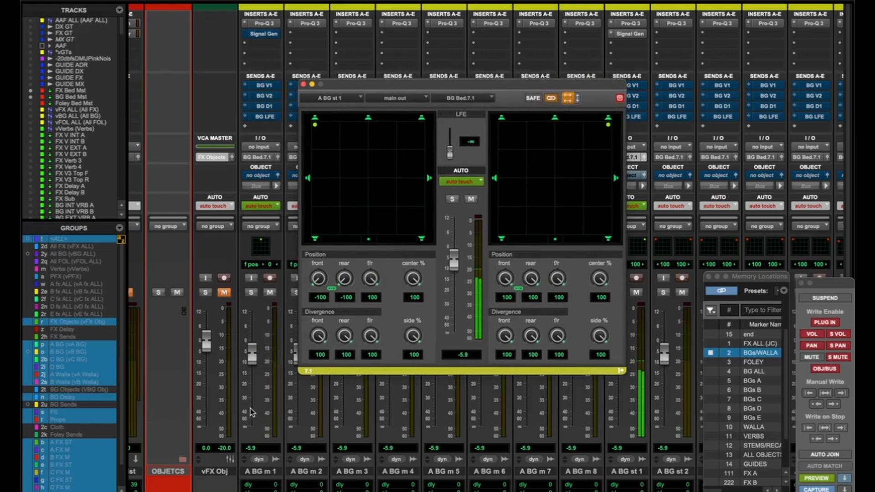
scroll(223, 424, "left", 2)
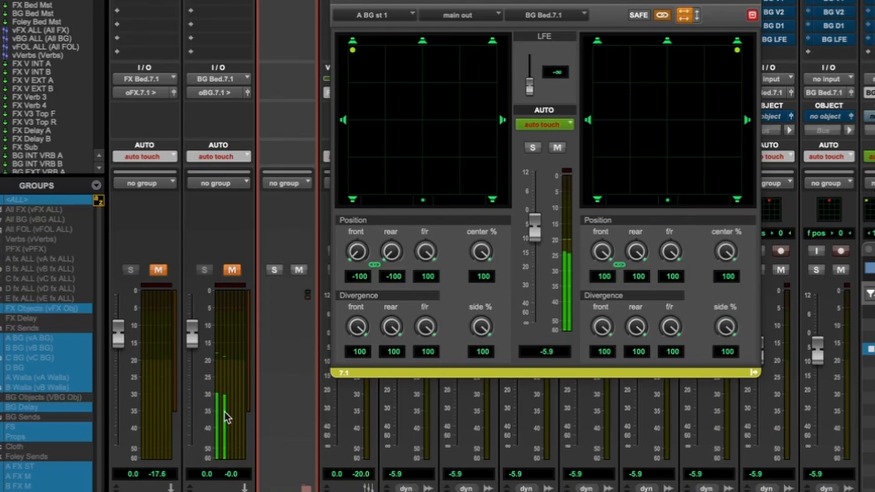
left_click_drag(591, 4, 331, 0)
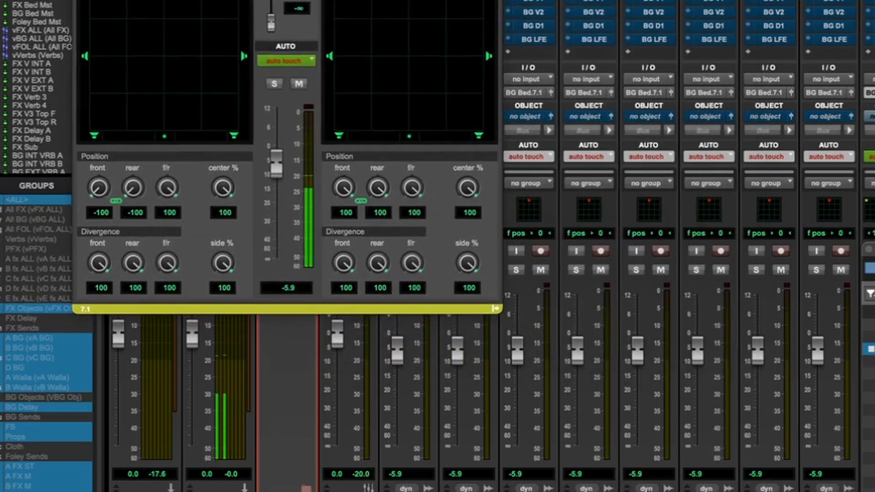
Bring up the Dolby Atmos Renderer beside the panner and orbit its room view to examine the bed's front speaker positions.
left_click_drag(684, 49, 369, 55)
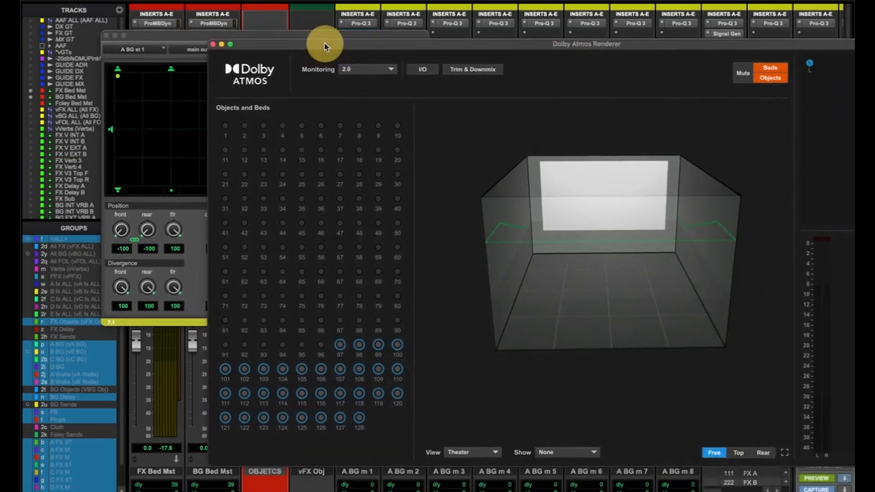
left_click_drag(573, 286, 566, 218)
left_click_drag(643, 240, 496, 143)
left_click_drag(231, 38, 223, 38)
left_click(108, 75)
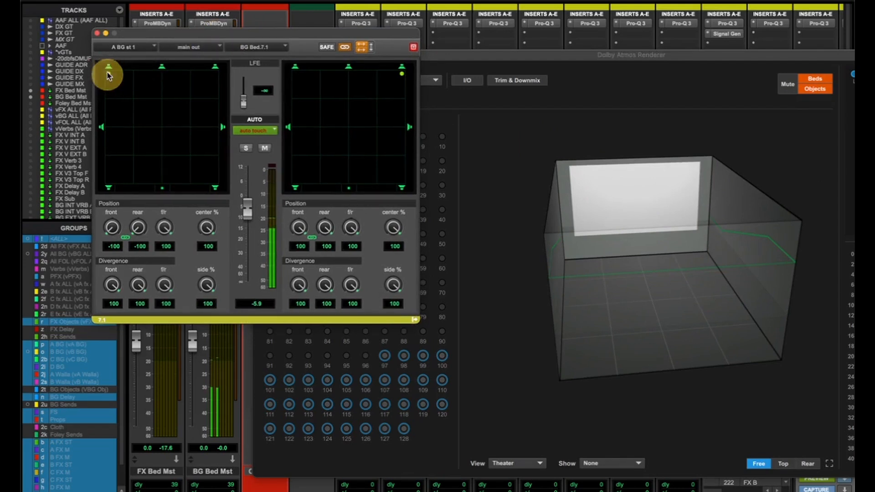
left_click_drag(585, 205, 567, 172)
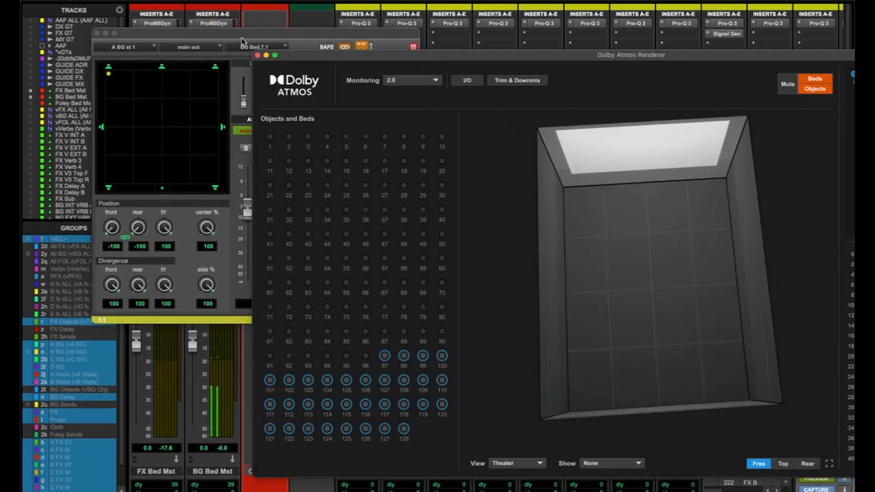
Rearrange the A BG st 1 panner and Dolby Atmos Renderer windows and turn the room view towards the screen.
left_click(170, 64)
left_click(108, 71)
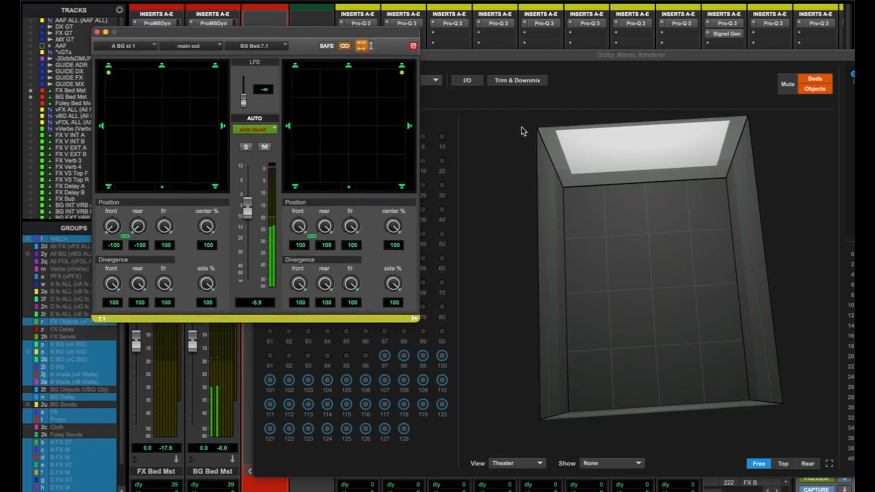
left_click_drag(466, 51, 637, 46)
left_click_drag(391, 33, 363, 41)
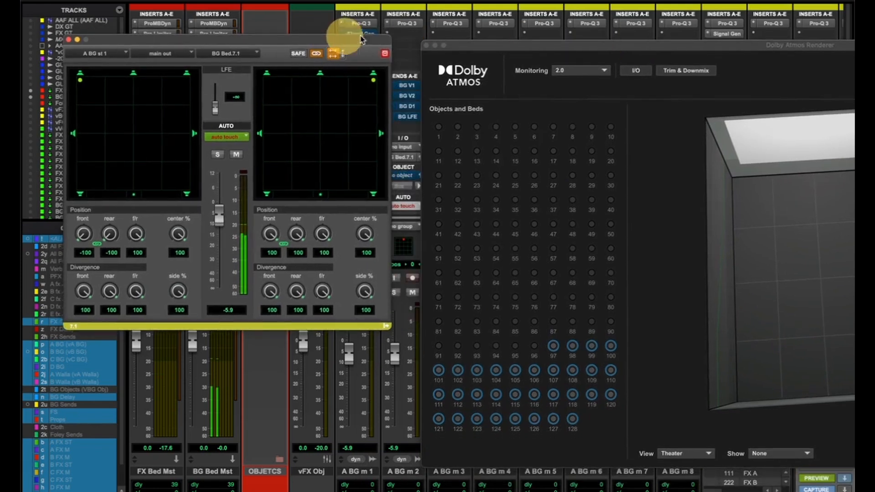
left_click_drag(515, 45, 506, 38)
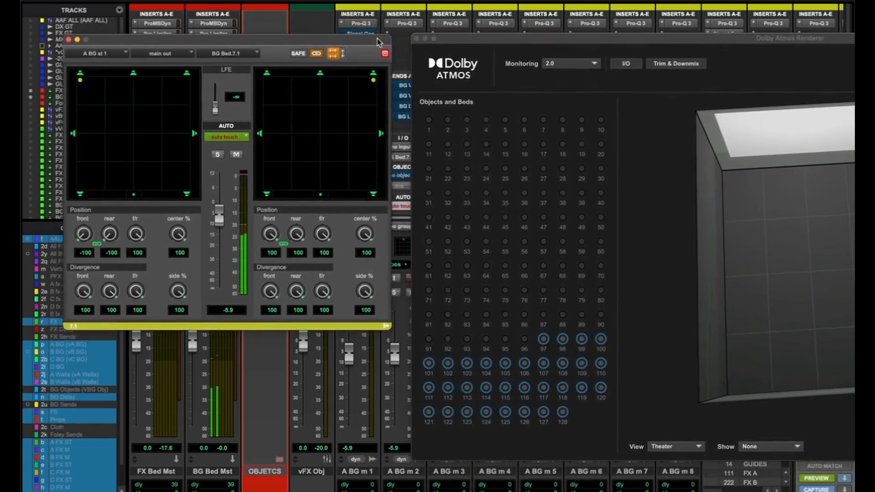
mouse_move(377, 41)
left_mouse_down()
mouse_move(436, 41)
mouse_move(375, 37)
left_mouse_up()
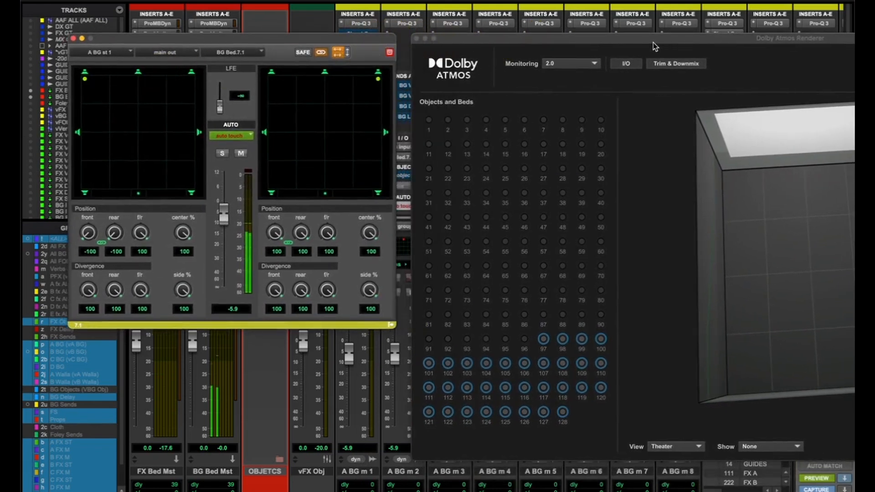
left_click_drag(653, 43, 554, 38)
left_click_drag(664, 218, 641, 155)
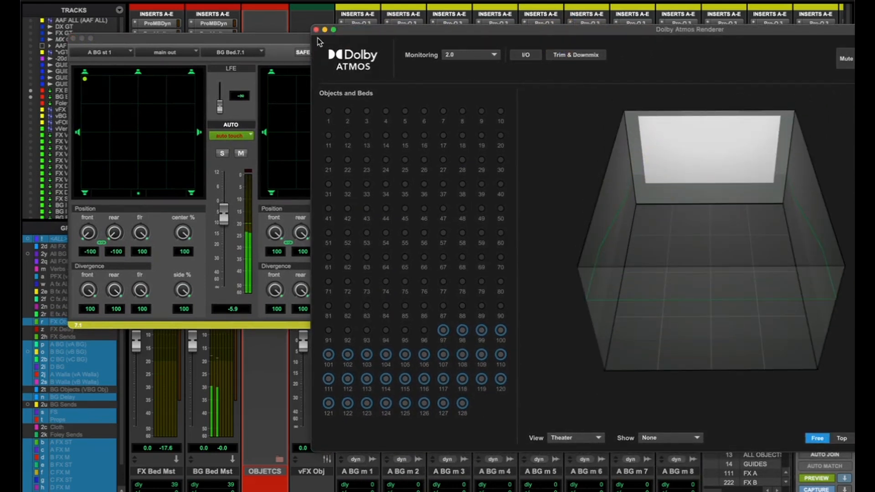
Pan A BG st 1 backwards through f/r 43 and the side speakers at f/r 1, finishing in the rear corners at f/r -100.
left_click(293, 38)
left_click_drag(375, 81, 375, 109)
left_click_drag(409, 34, 581, 70)
left_click(276, 41)
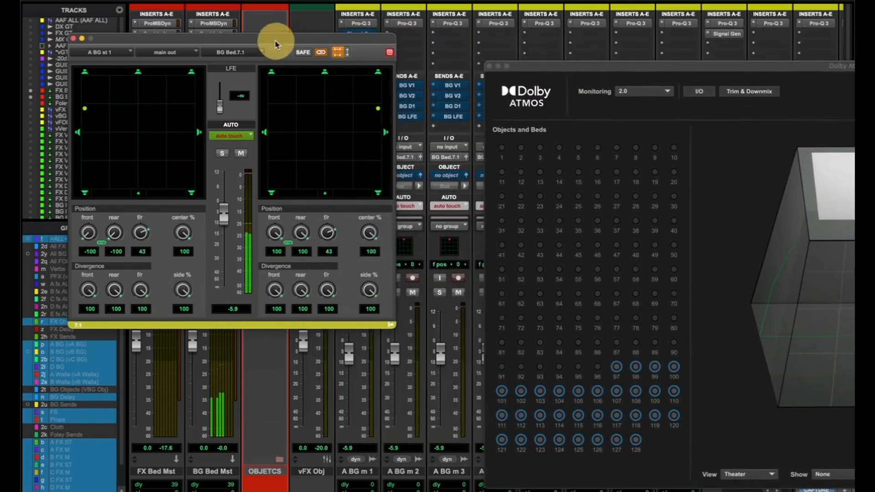
left_click_drag(275, 44, 498, 153)
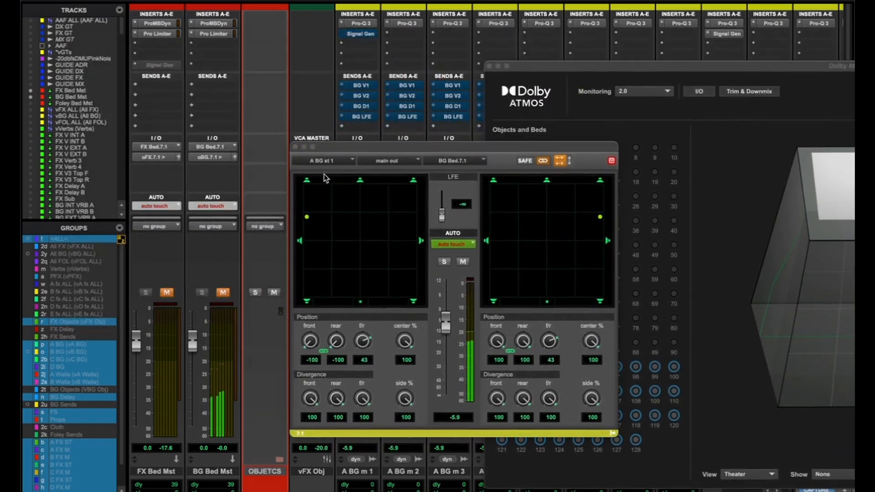
left_click_drag(598, 218, 600, 240)
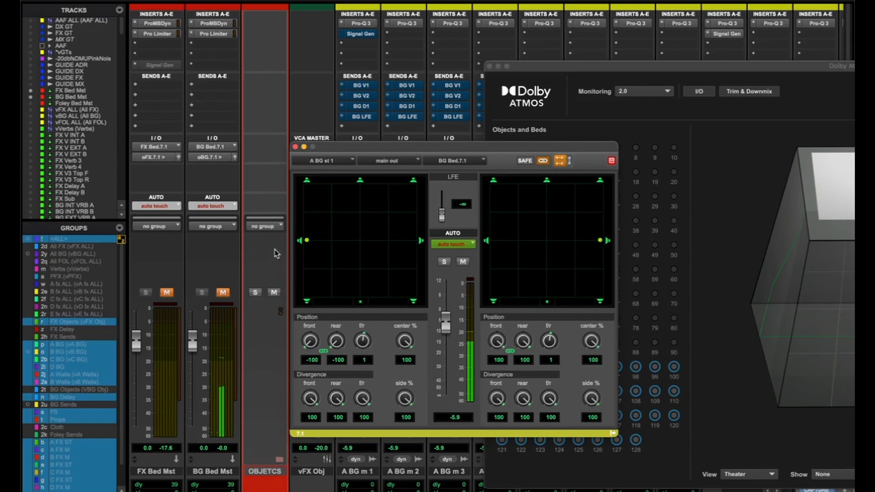
left_click_drag(308, 241, 308, 297)
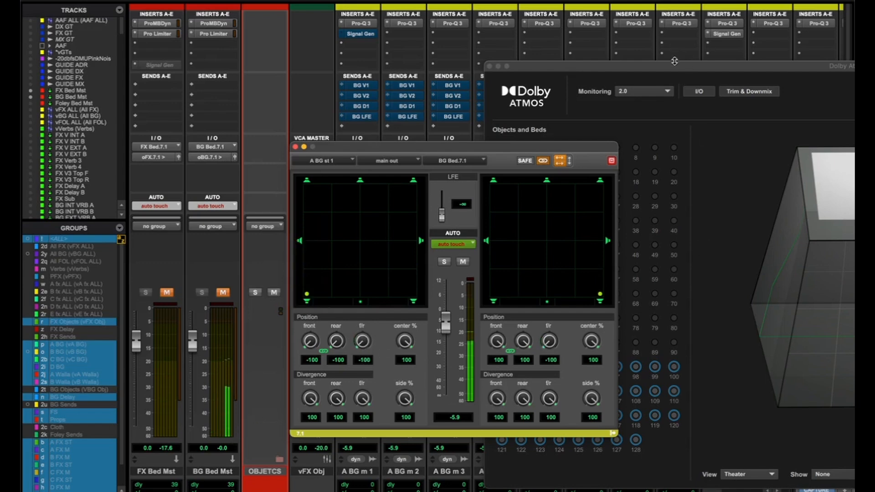
Examine the bed's side and rear speaker positions in the Dolby Atmos Renderer room view and move its window clear of the panner.
left_click_drag(674, 61, 329, 17)
left_click_drag(487, 293, 594, 196)
left_click_drag(586, 231, 377, 287)
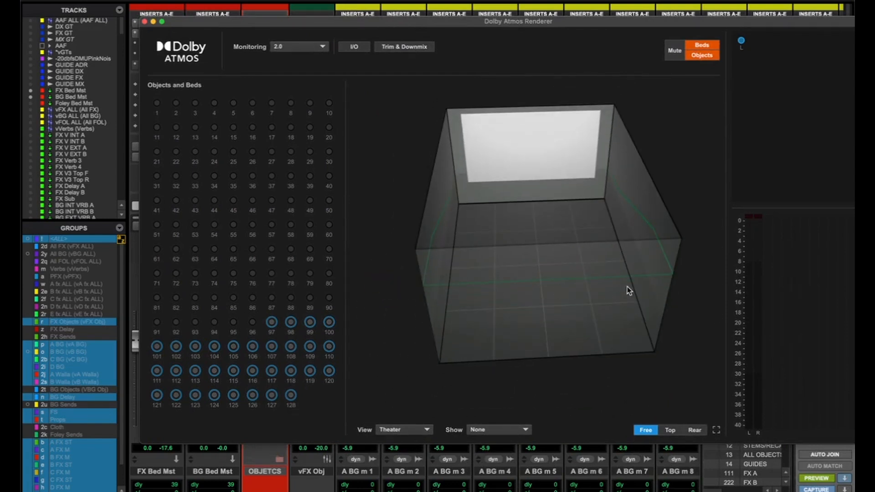
left_click_drag(515, 294, 516, 294)
left_click(454, 215)
left_click(553, 226)
left_click(593, 182)
left_click(445, 20)
left_click_drag(351, 23, 595, 26)
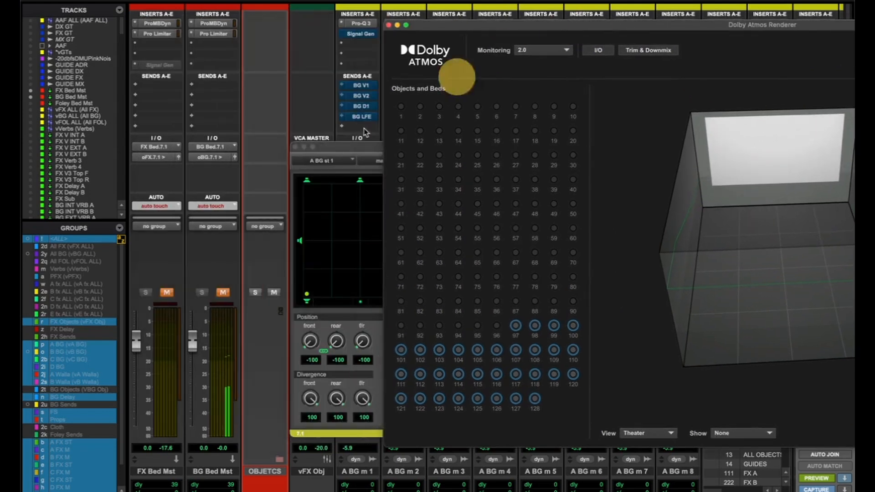
Pull the linked A BG st 1 pan inwards to front and rear -54 and 54, with f/r at -28.
left_click(330, 146)
left_click_drag(329, 146, 304, 142)
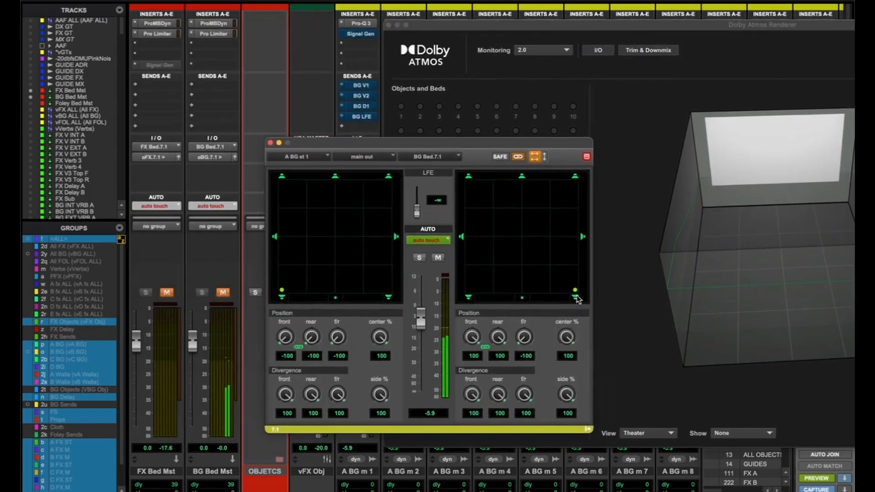
left_click_drag(575, 291, 552, 252)
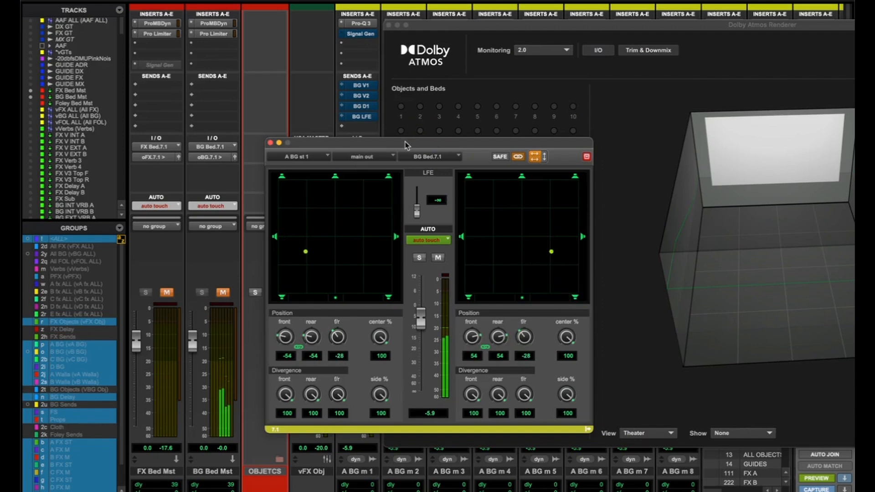
Bring the Dolby Atmos Renderer forward and turn its room view to face the screen, examining the bed's perimeter.
left_click_drag(405, 143, 463, 146)
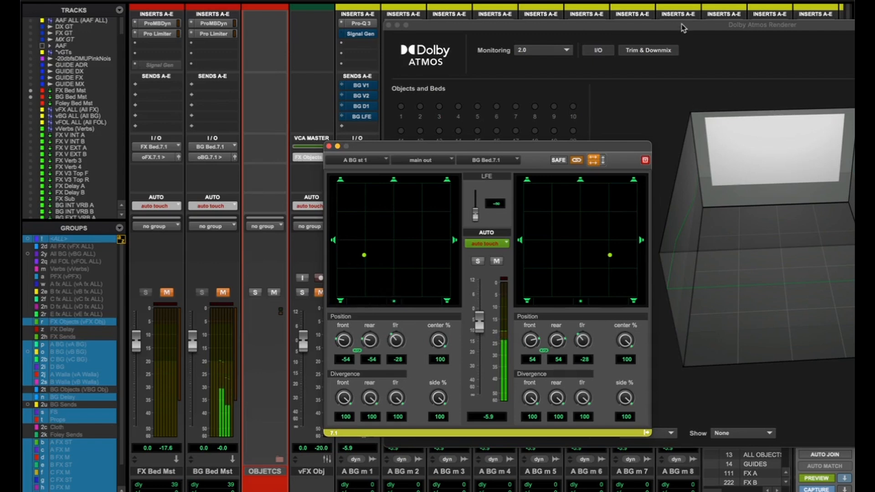
left_click_drag(682, 25, 459, 13)
left_click_drag(549, 196, 501, 214)
left_click(465, 214)
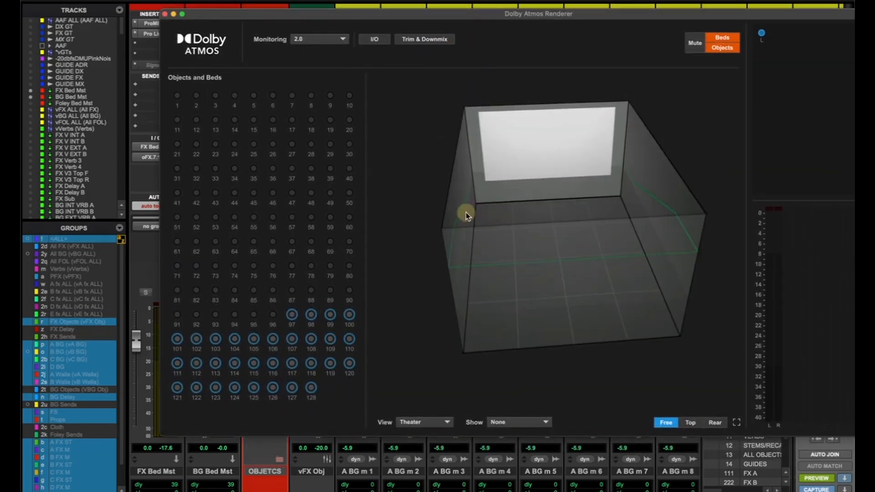
left_click(515, 244)
left_click_drag(466, 215, 461, 239)
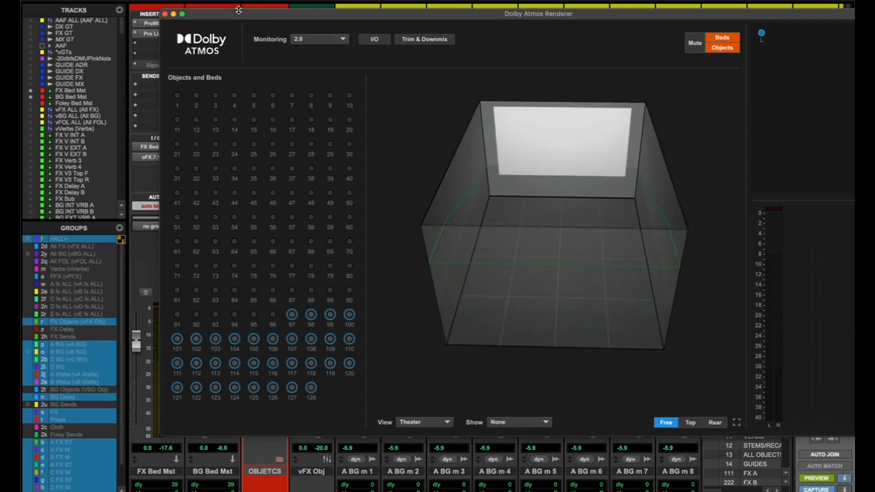
Move the Dolby Atmos Renderer and A BG st 1 panner windows apart so the background channel strips are uncovered.
left_click_drag(238, 10, 655, 31)
left_click(374, 148)
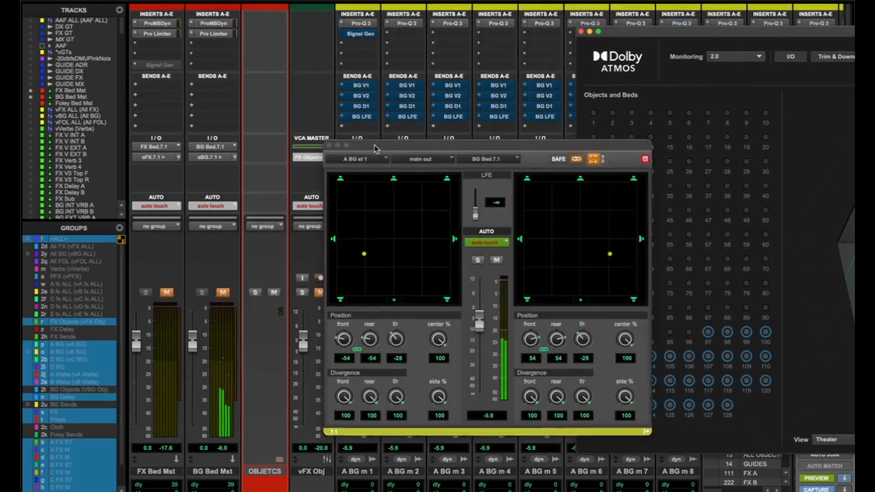
left_click_drag(375, 148, 321, 106)
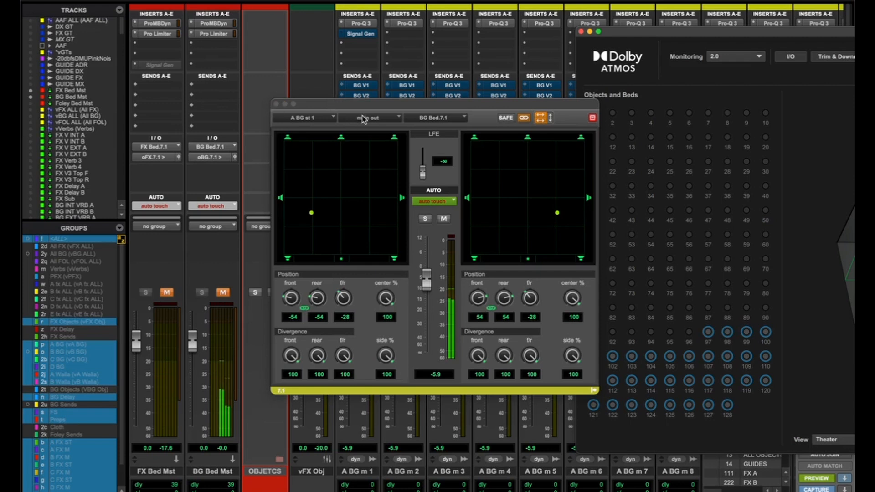
left_click_drag(322, 105, 231, 69)
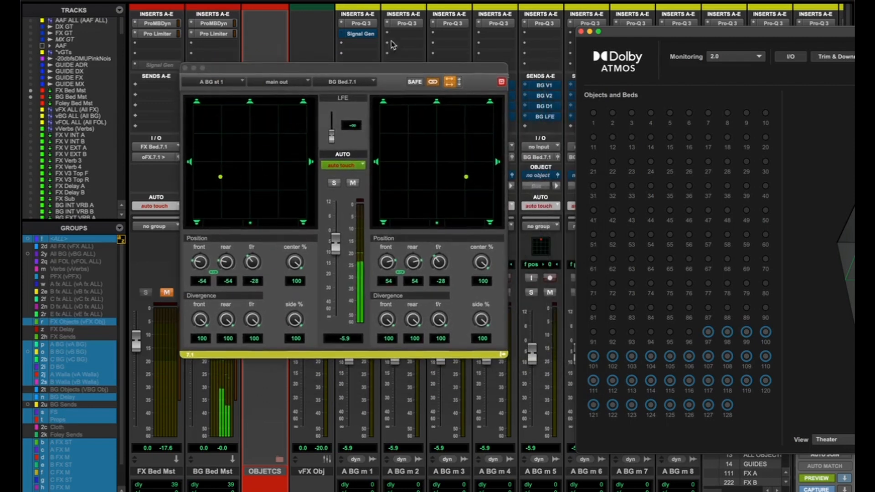
Pan A BG st 1 towards the front, finishing at f/r 48 with the linked front and rear at -55 and 55.
left_click_drag(466, 178, 465, 132)
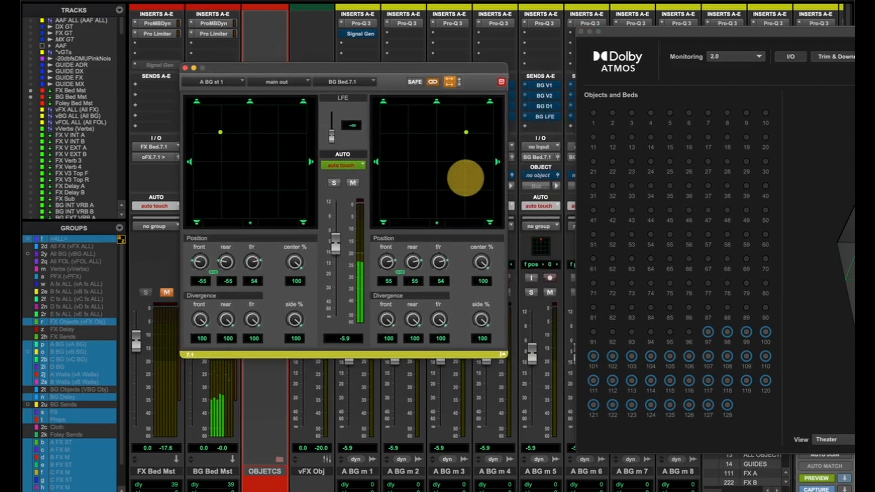
left_click_drag(360, 68, 465, 44)
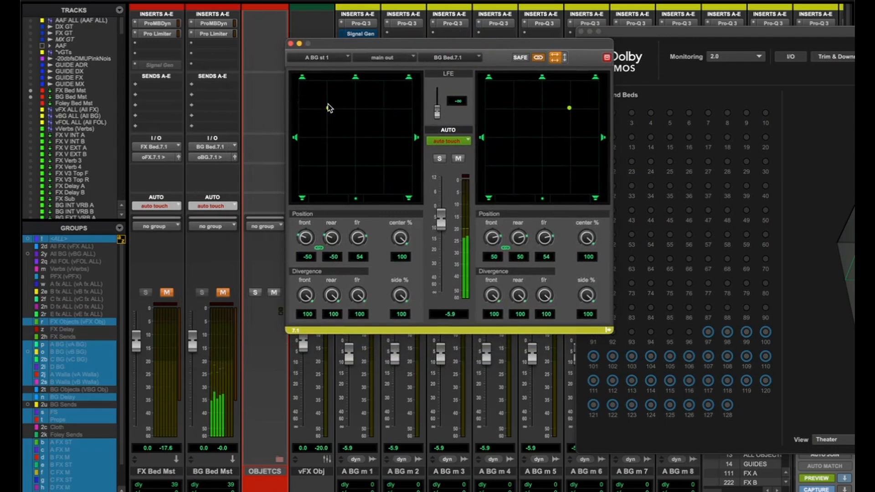
mouse_move(329, 108)
left_mouse_down()
mouse_move(329, 132)
mouse_move(302, 84)
mouse_move(325, 115)
left_mouse_up()
left_click_drag(327, 115, 326, 111)
Compare the A BG st 1 panner with the renderer's room view, and close the panner.
left_click_drag(420, 45, 348, 36)
left_click_drag(660, 34, 370, 20)
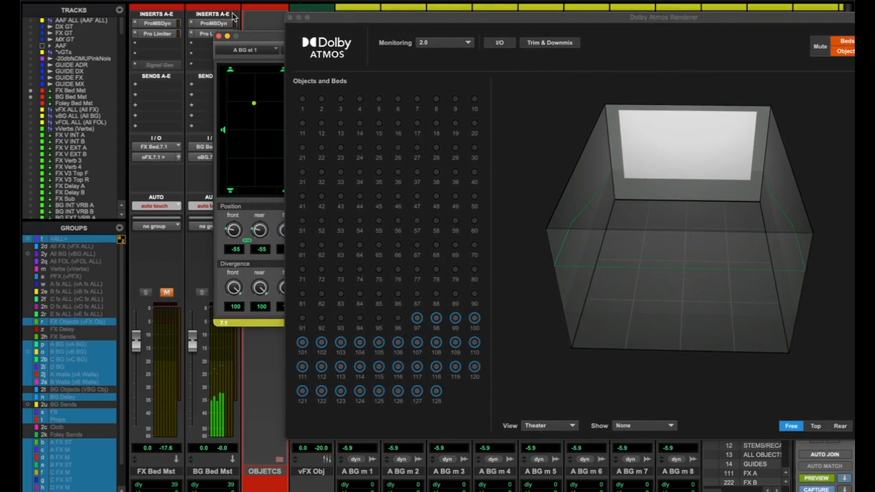
left_click(249, 38)
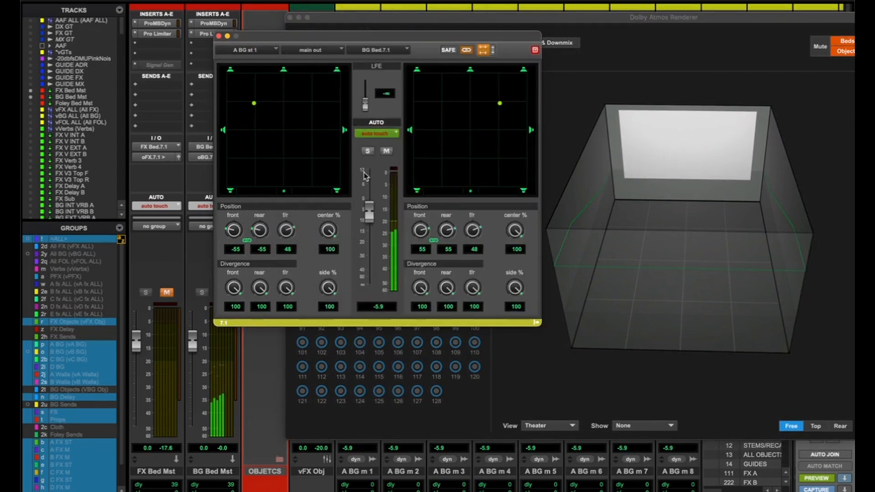
left_click(218, 36)
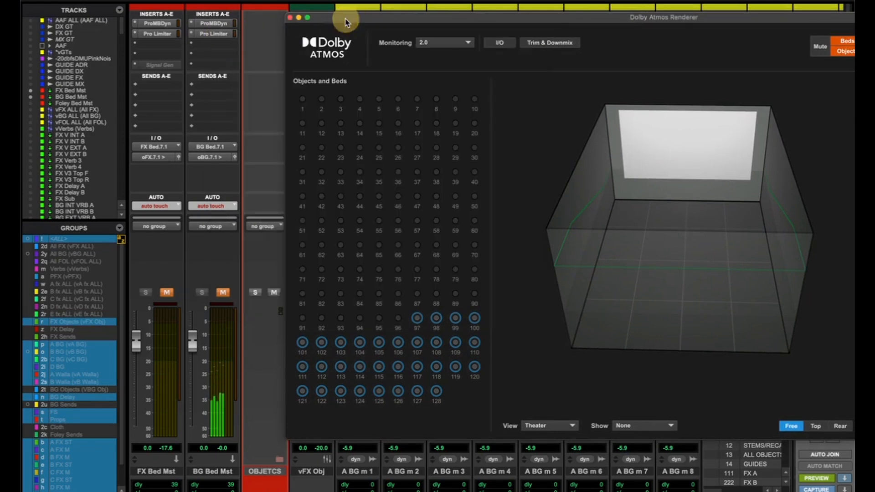
Clear the renderer from the background tracks, reopen the A BG st 1 panner and set front and rear to -60 and 60, f/r 52.
left_click_drag(344, 17, 704, 34)
scroll(441, 185, "right", 3)
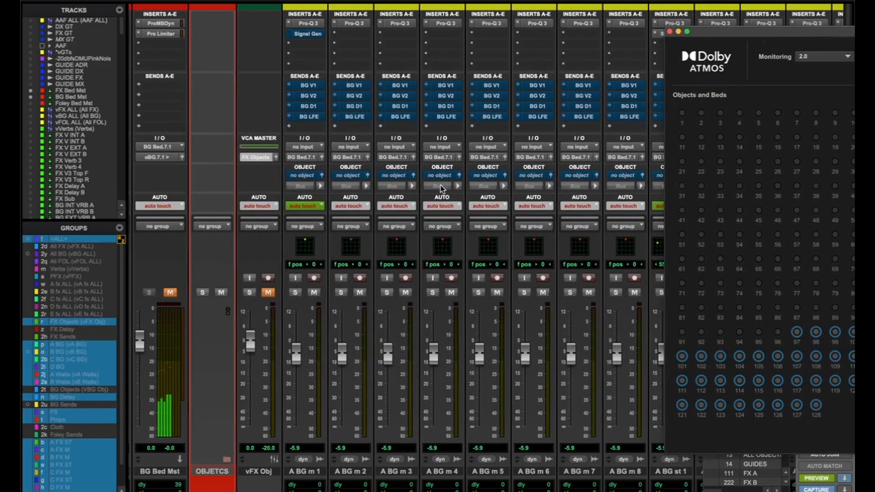
scroll(340, 243, "left", 1)
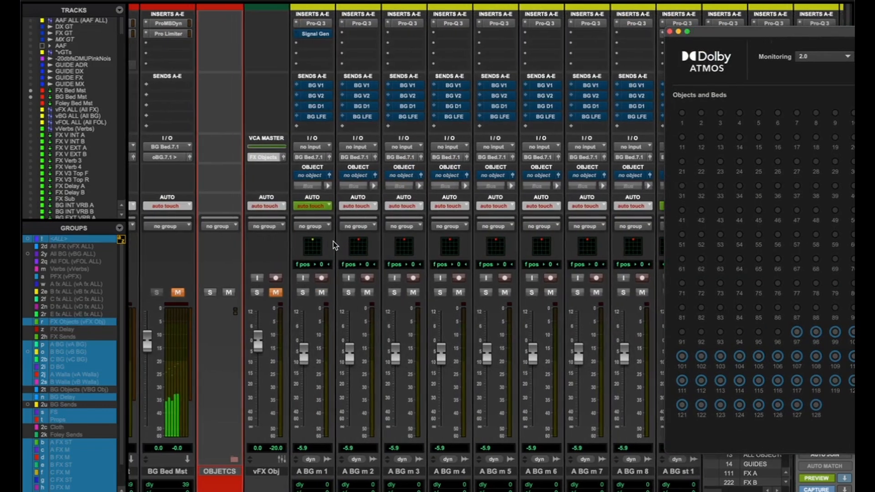
scroll(332, 242, "left", 1)
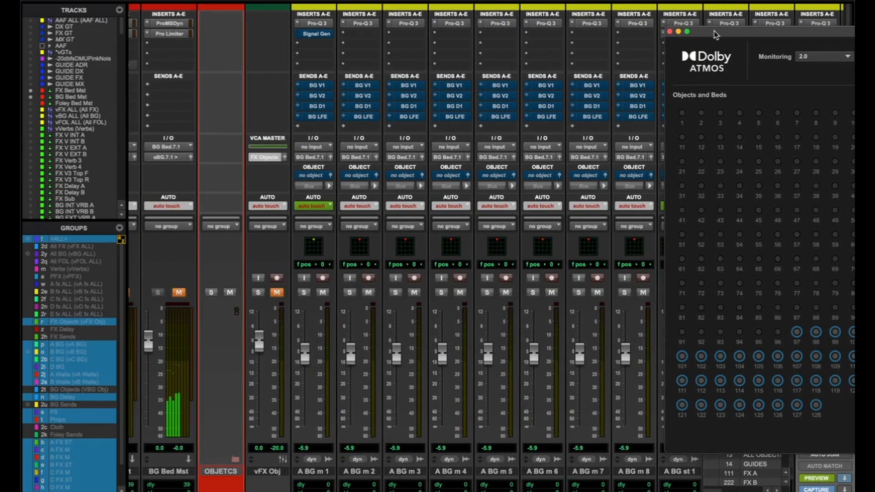
left_click_drag(715, 34, 837, 52)
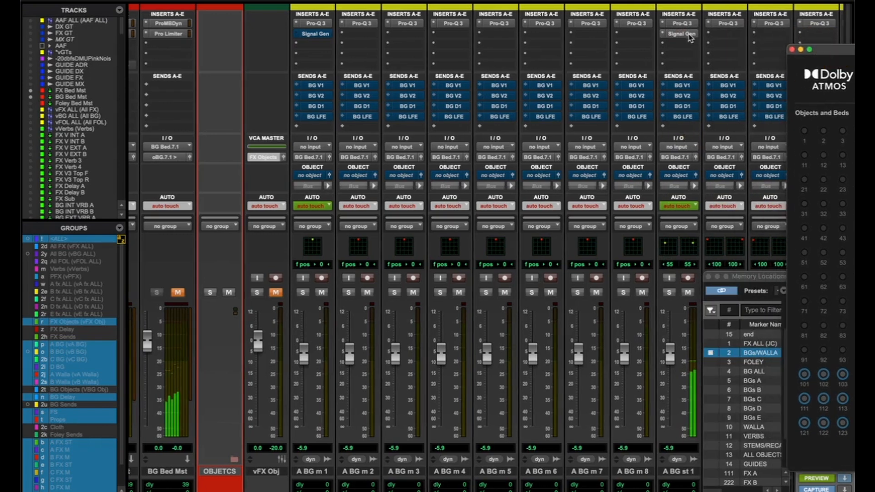
scroll(698, 137, "right", 1)
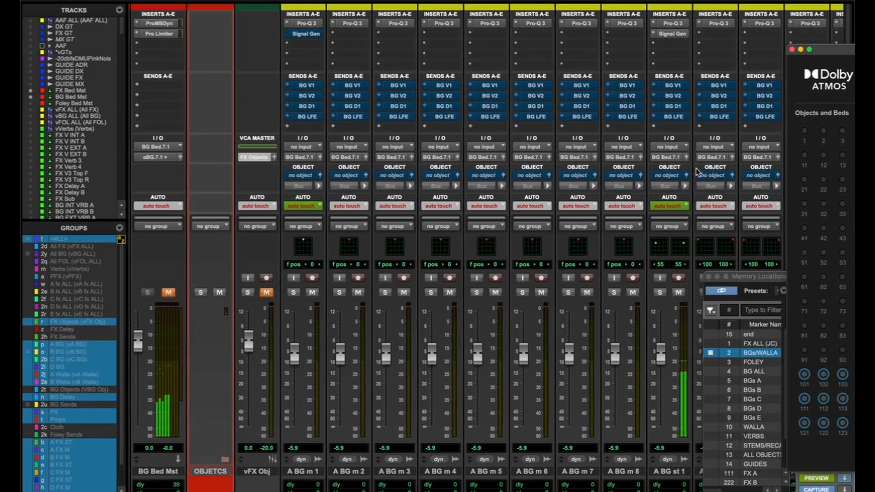
left_click(687, 158)
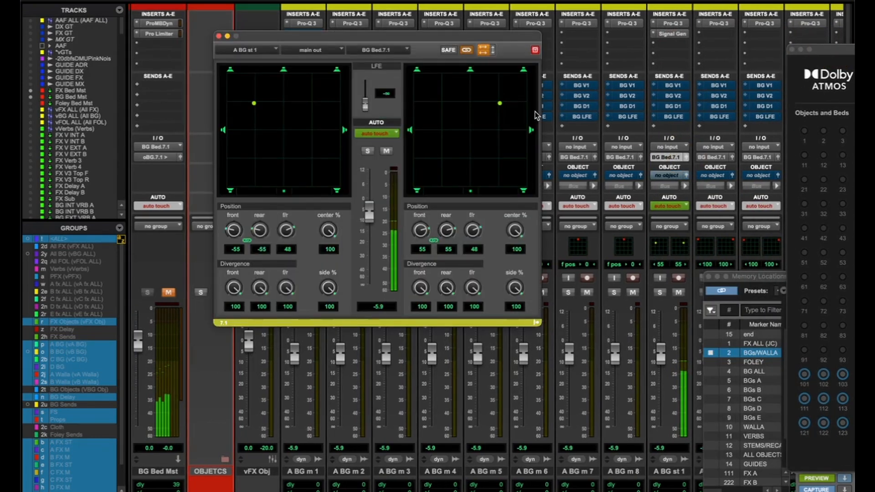
mouse_move(502, 106)
left_mouse_down()
mouse_move(522, 103)
mouse_move(524, 76)
mouse_move(524, 98)
mouse_move(503, 102)
left_mouse_up()
Copy the Signal Gen insert from A BG st 1 to A BG st 2 and A BG st 3, checking its settings on A BG st 2.
left_click_drag(666, 35, 717, 34)
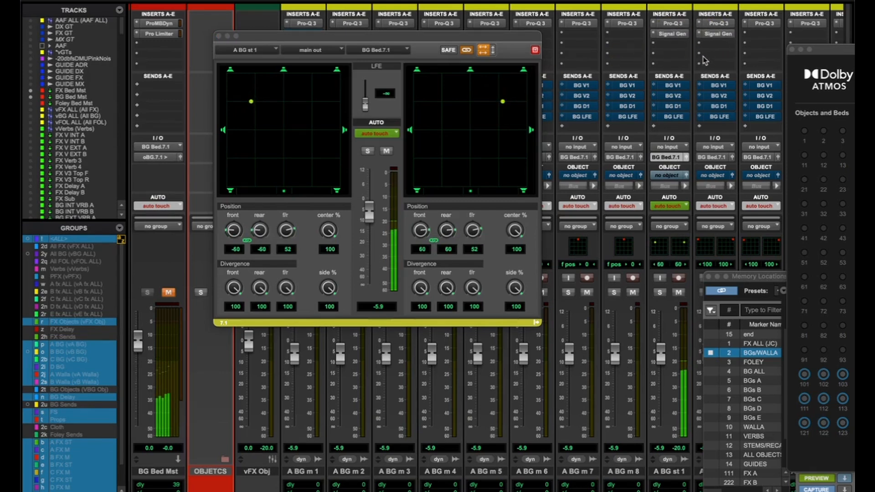
scroll(706, 60, "right", 2)
left_click_drag(658, 35, 697, 34)
left_click(653, 34)
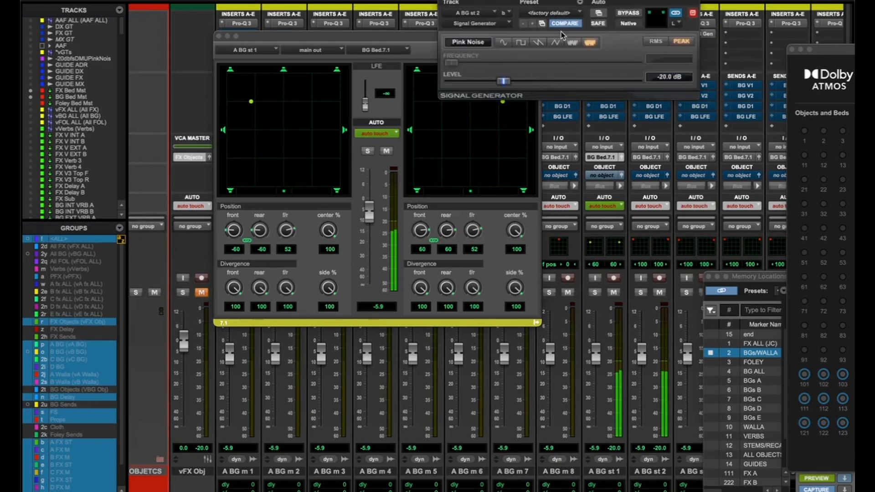
left_click(444, 0)
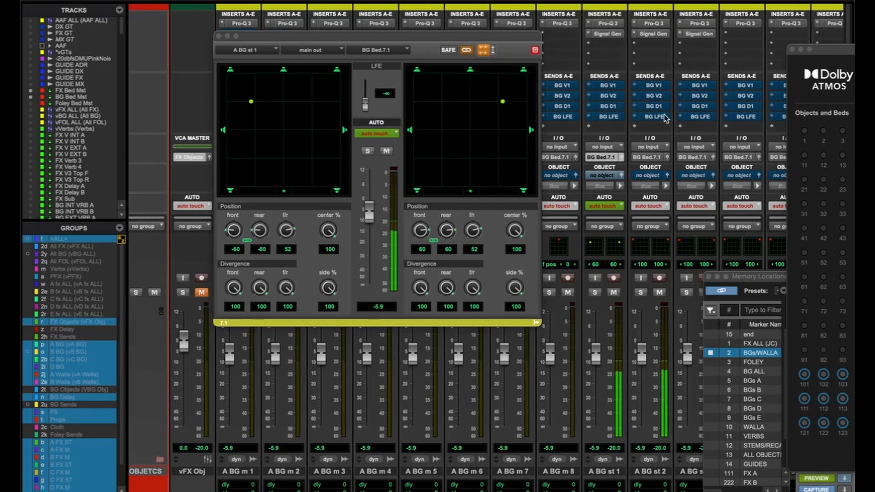
Pan A BG st 2 to the rear corners with f/r at -100 and check the BG Bed Mst meters.
left_click(666, 158)
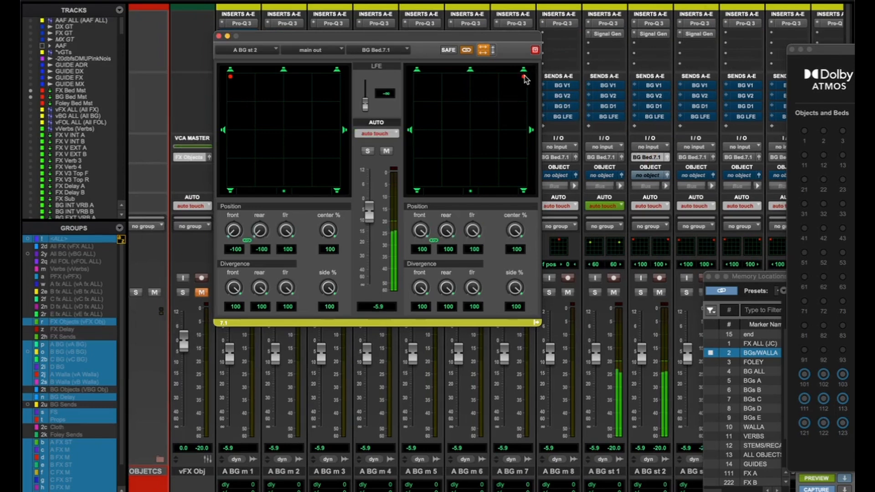
left_click(524, 74)
left_click_drag(523, 117, 524, 183)
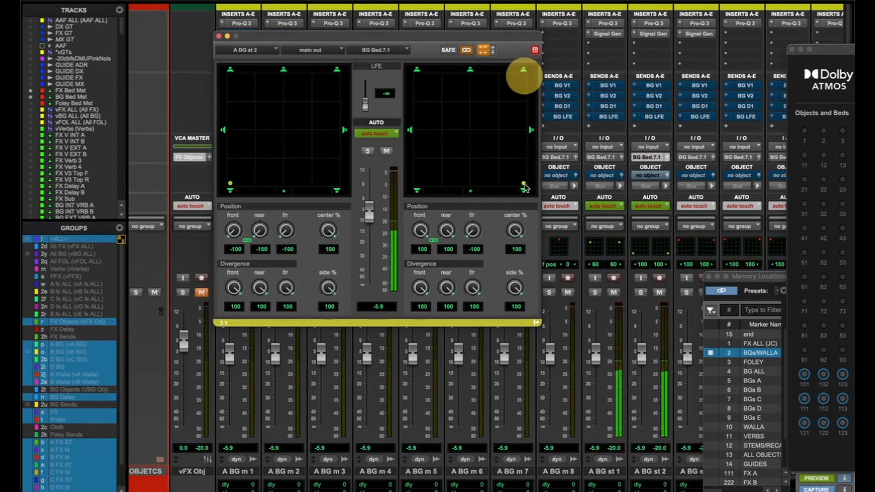
scroll(187, 331, "left", 3)
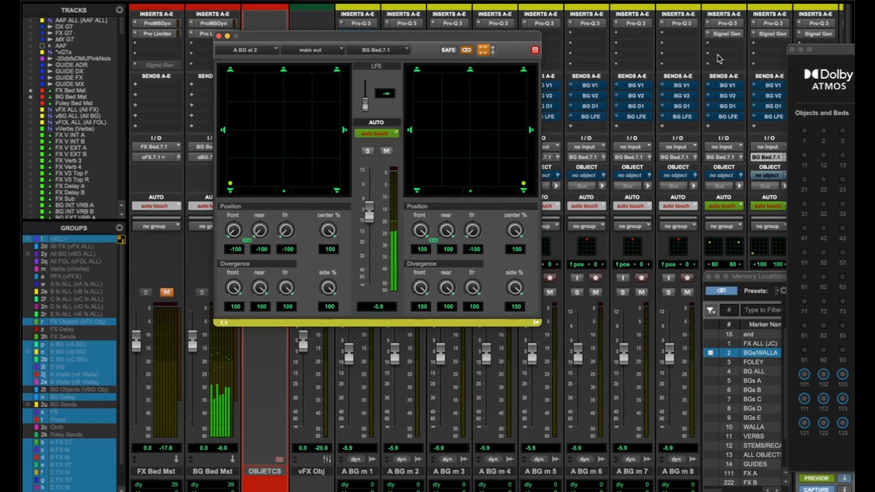
scroll(713, 57, "right", 2)
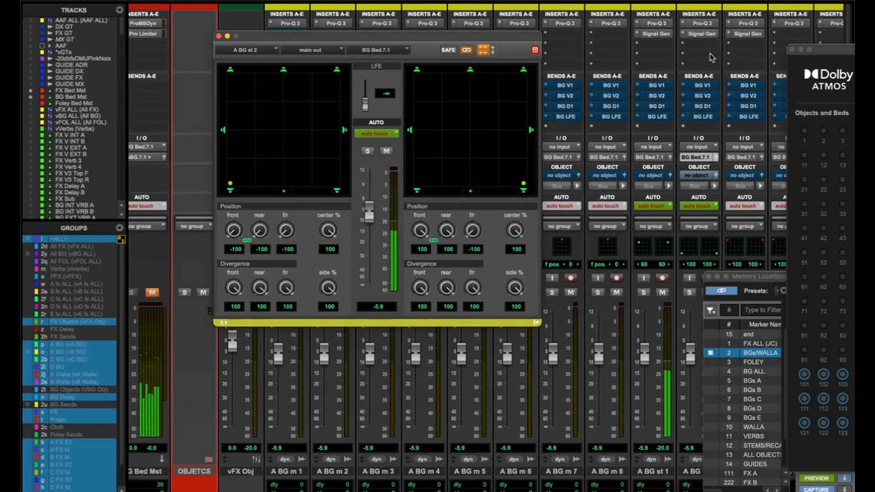
Check the Signal Generator on A BG st 3 and pan that track to the side speakers at f/r -1.
left_click(748, 36)
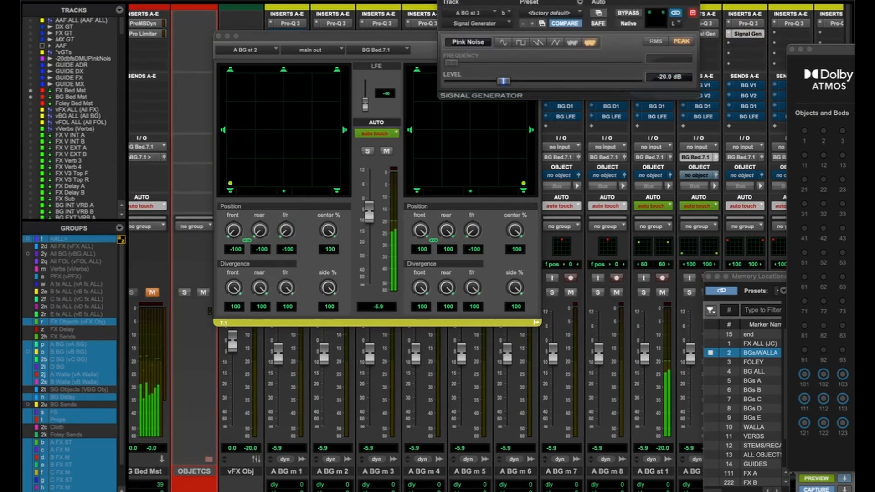
left_click(437, 1)
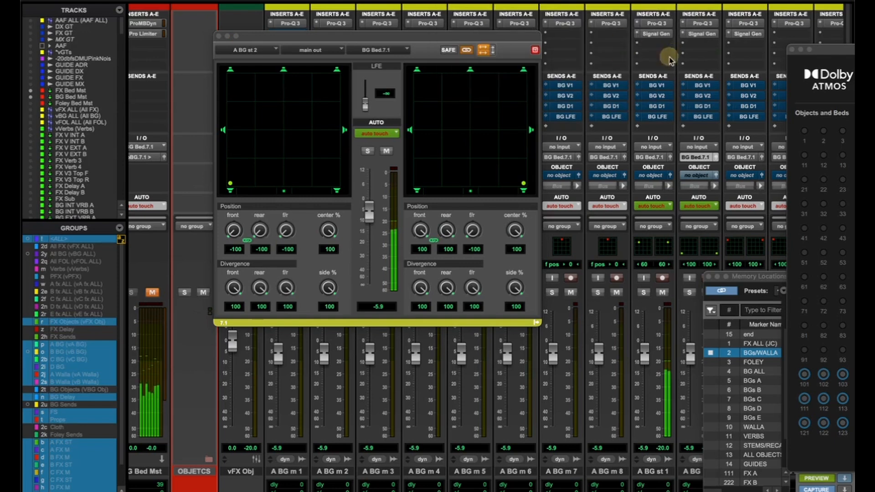
left_click(760, 157)
left_click(523, 85)
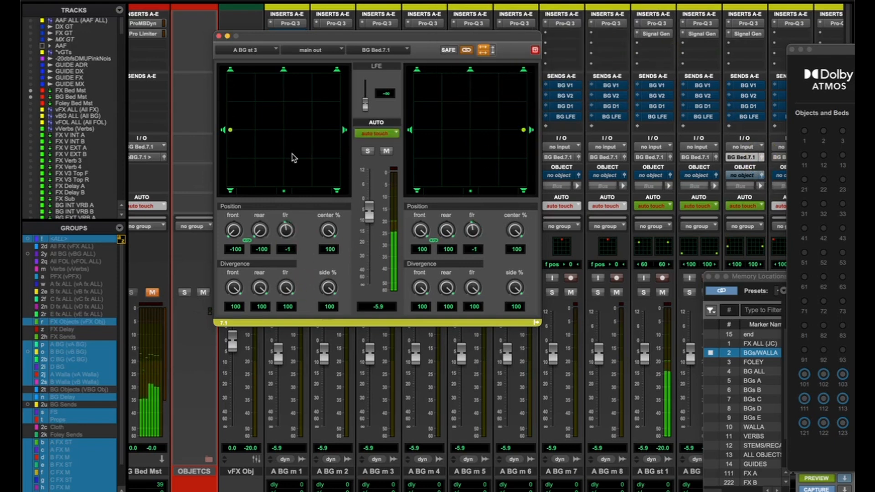
Check the Signal Generator settings on A BG st 1 and close the plug-in window.
scroll(160, 365, "left", 2)
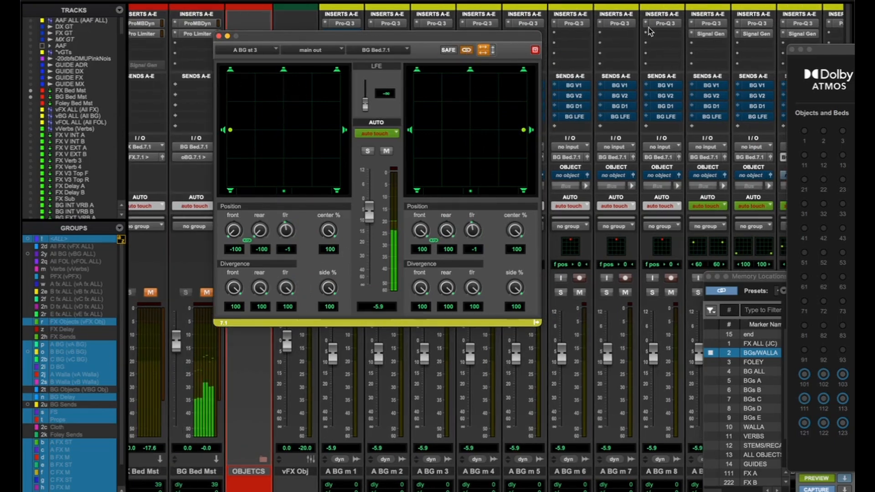
left_click(712, 35)
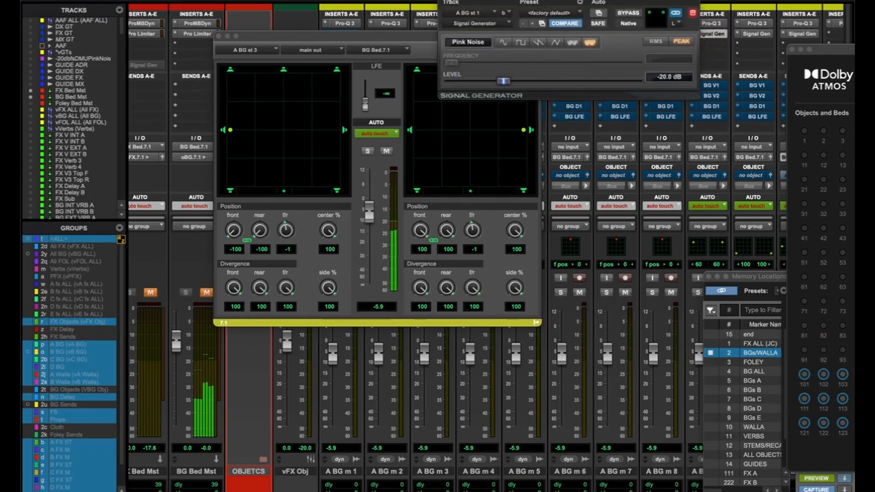
left_click(444, 1)
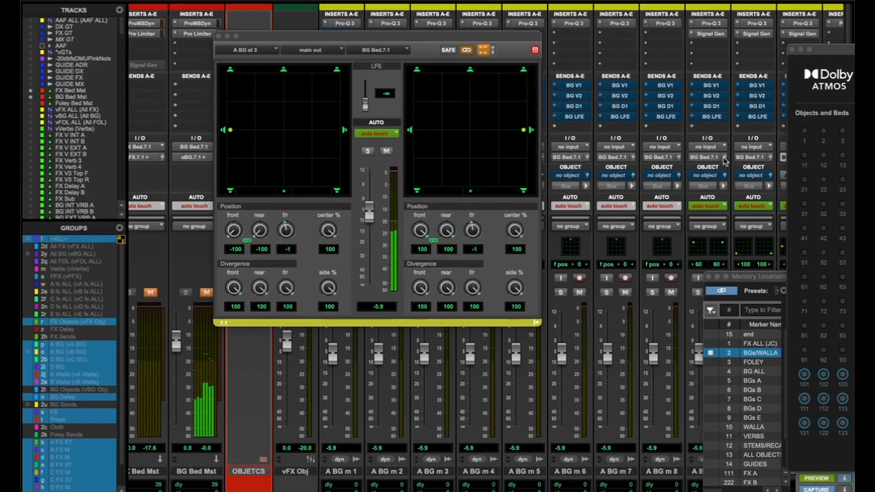
Open the A BG st 1 and A BG st 2 panners as separate persistent windows and arrange them side by side.
left_click(724, 157)
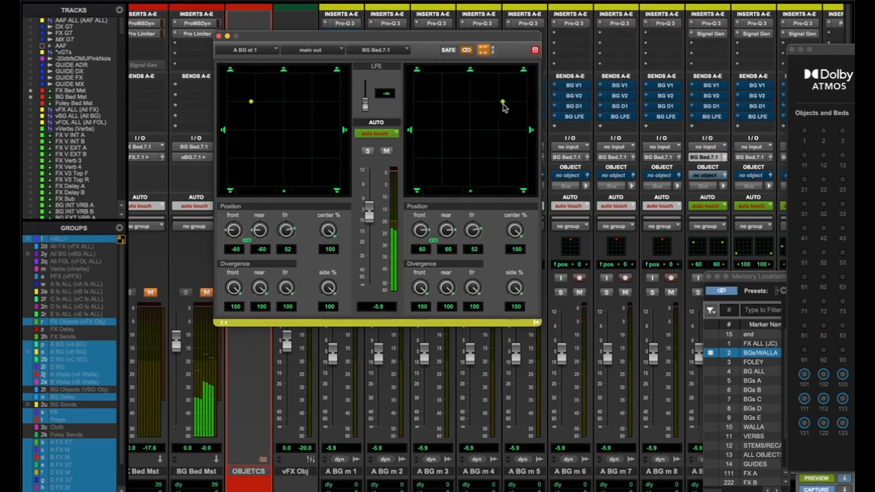
left_click_drag(290, 37, 132, 23)
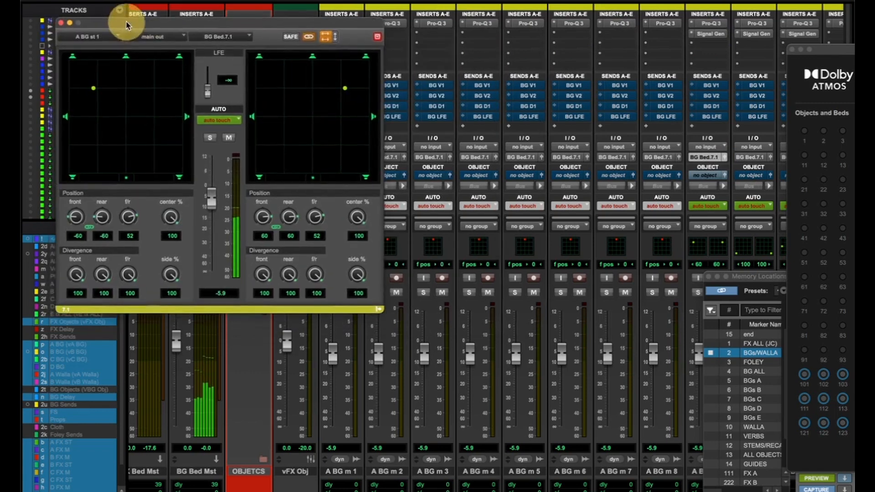
left_click(378, 37)
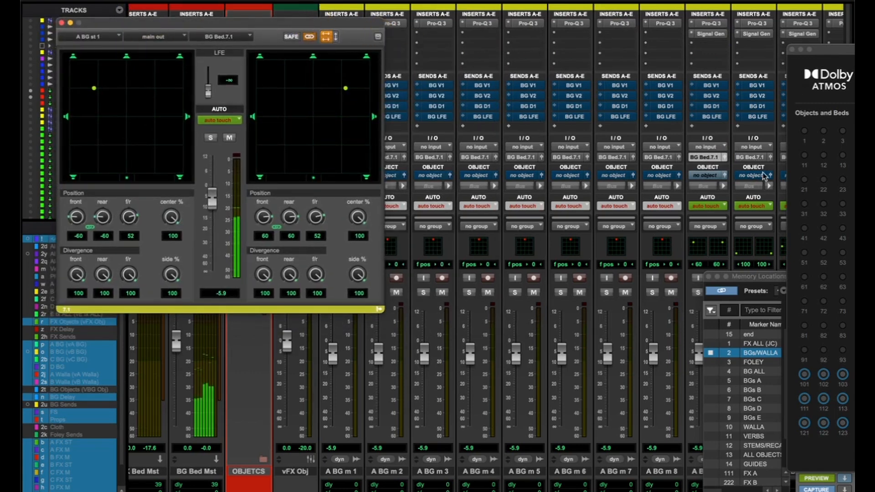
left_click(753, 158)
left_click(377, 32)
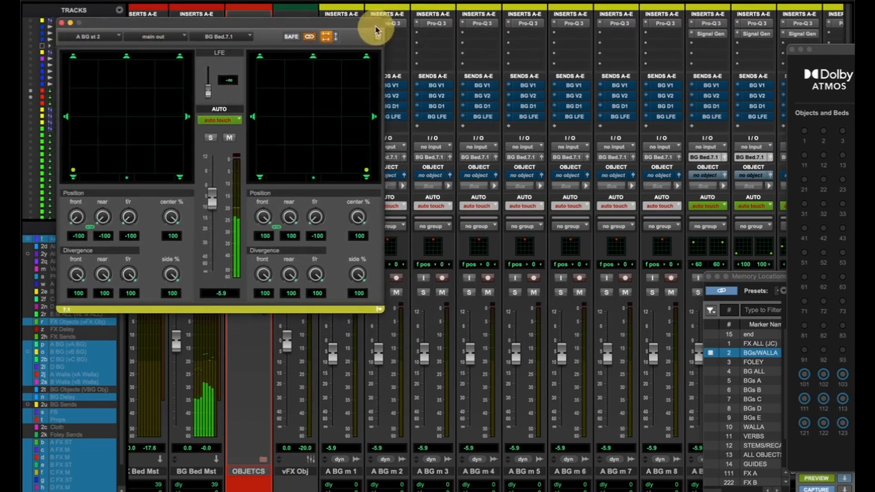
left_click_drag(376, 31, 699, 31)
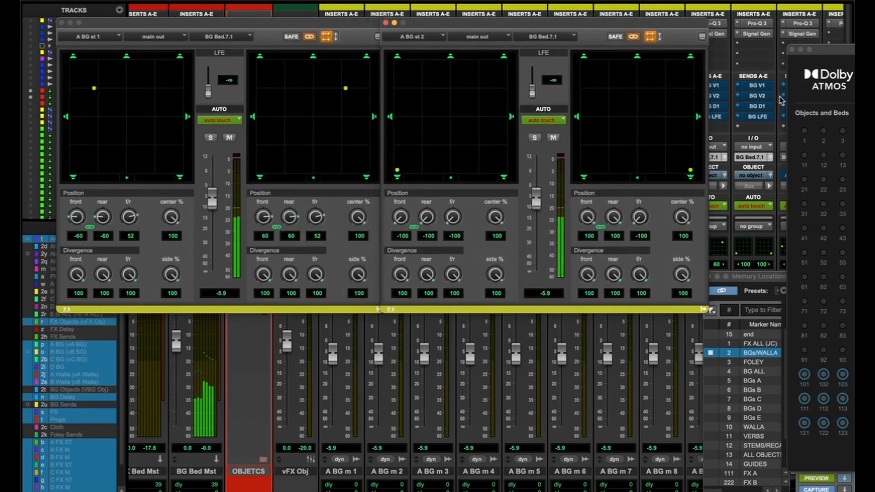
Put away the Dolby Atmos window and open the A BG st 3 panner below those of A BG st 1 and 2.
left_click(801, 50)
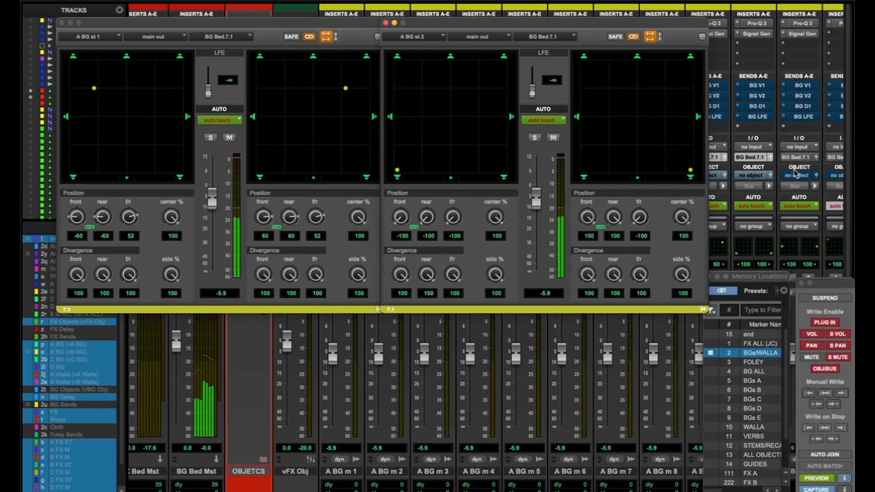
left_click(819, 161)
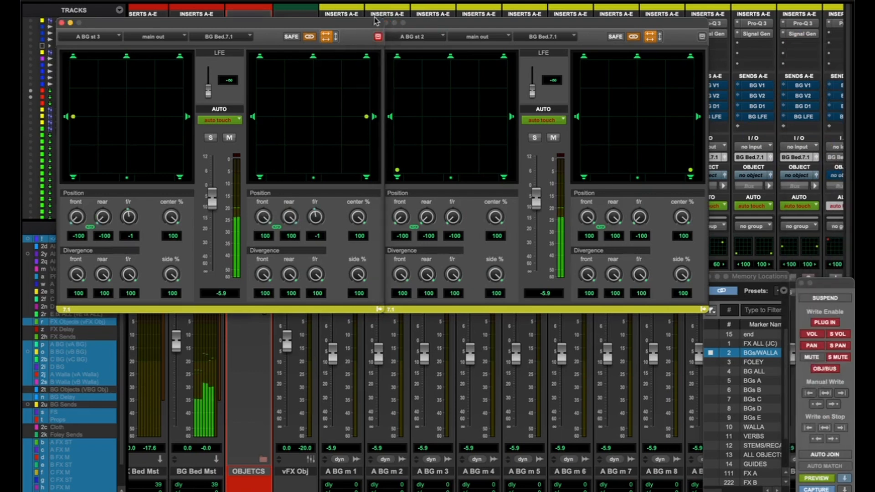
left_click_drag(479, 82, 577, 221)
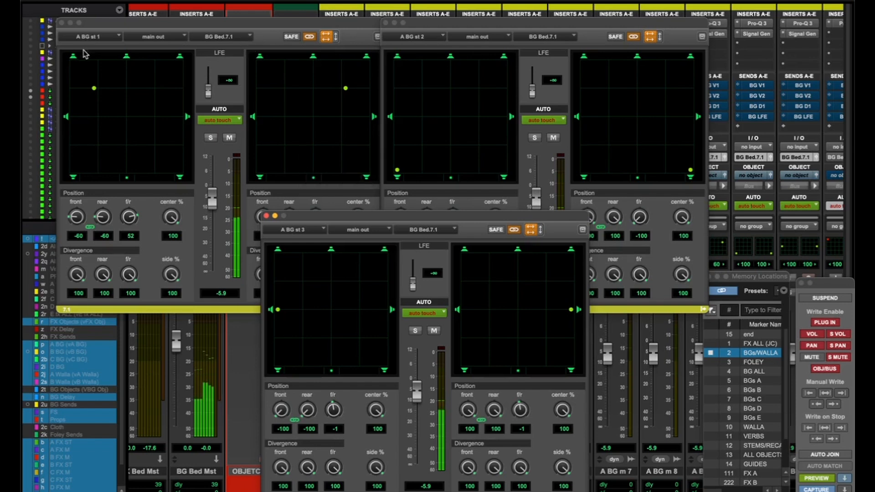
Close the three background panners and bypass the Signal Generator on A BG st 1, A BG st 2 and A BG st 3.
left_click(62, 23)
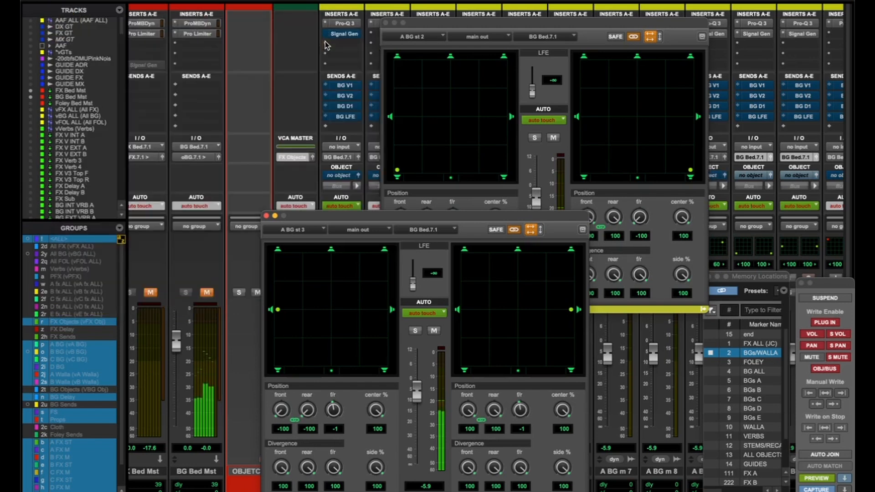
left_click(386, 22)
left_click(266, 216)
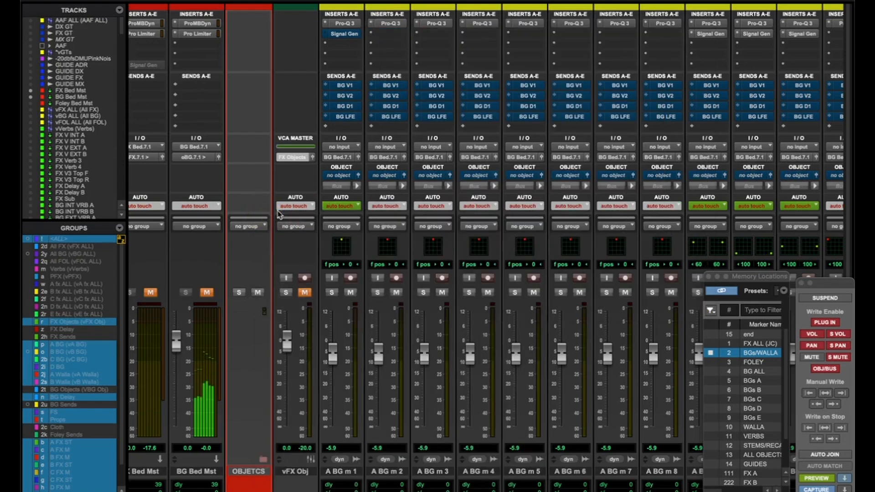
scroll(375, 229, "right", 1)
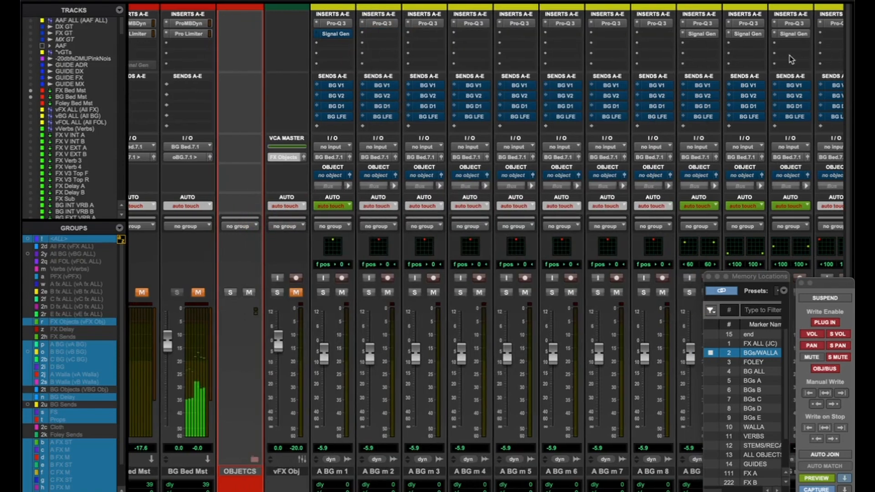
left_click(712, 35, "ctrl+super")
left_click(743, 33, "ctrl+super")
left_click(786, 35, "ctrl+super")
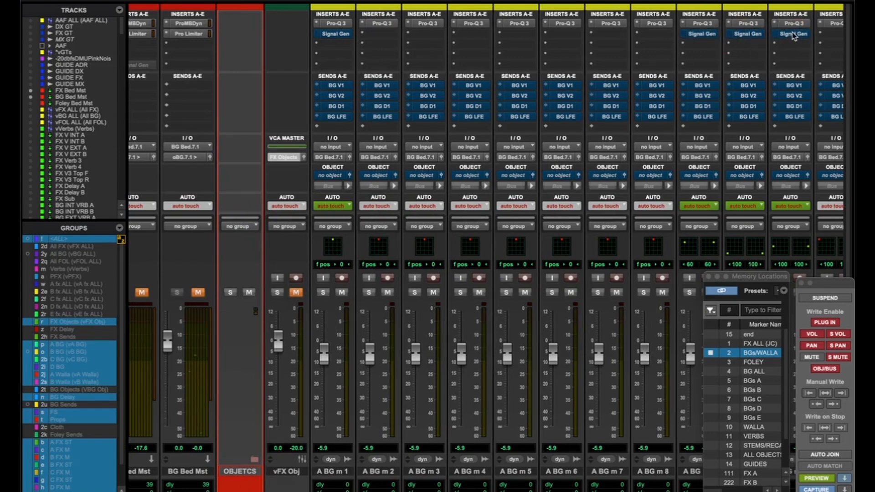
Recall memory location 1, FX ALL (JC), and take the Signal Generator on A FXm 1 out of bypass.
key("period")
key("1")
key("period")
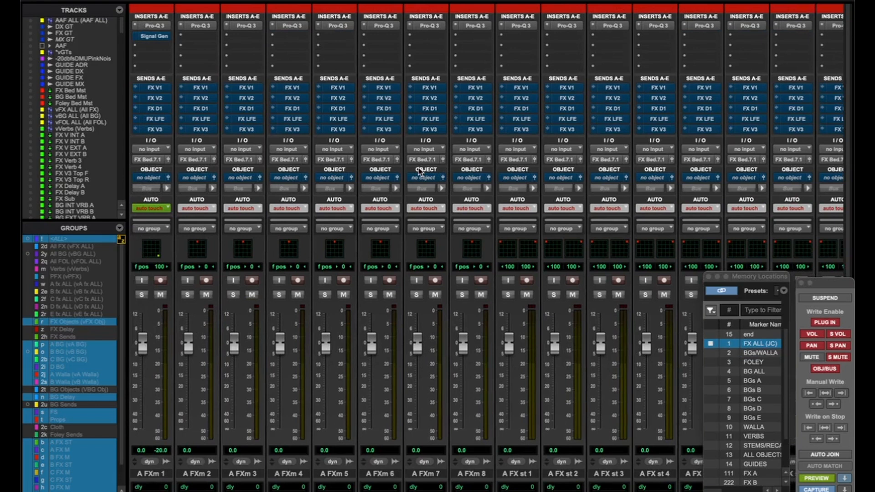
left_click(155, 36, "ctrl+super")
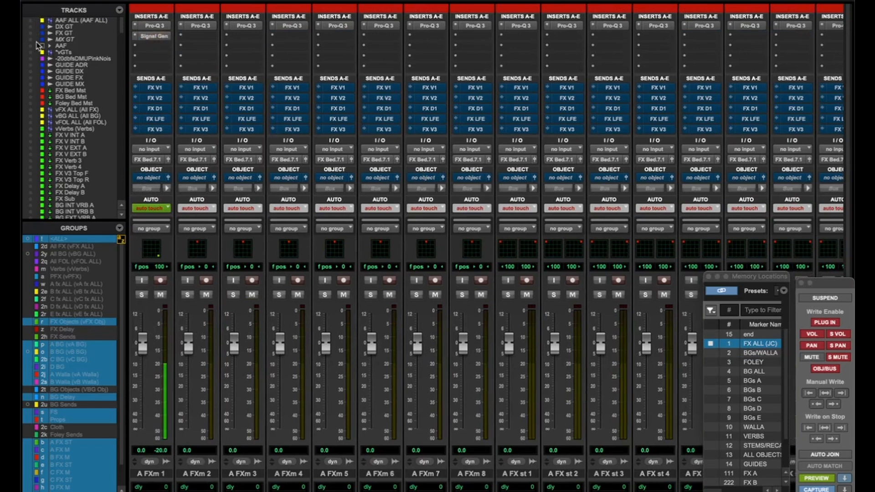
Show the FX Bed Mst track beside the FX tracks in the mixer, keeping BG Bed Mst hidden.
key("super+equal")
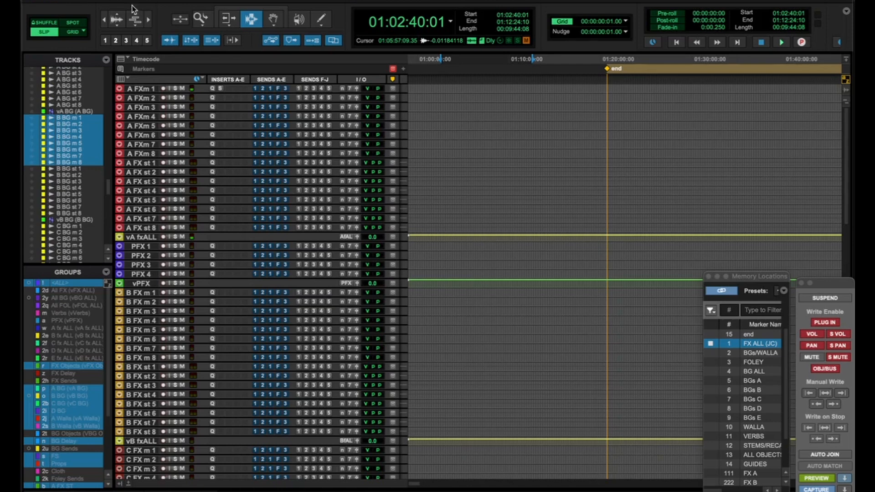
key("super+equal")
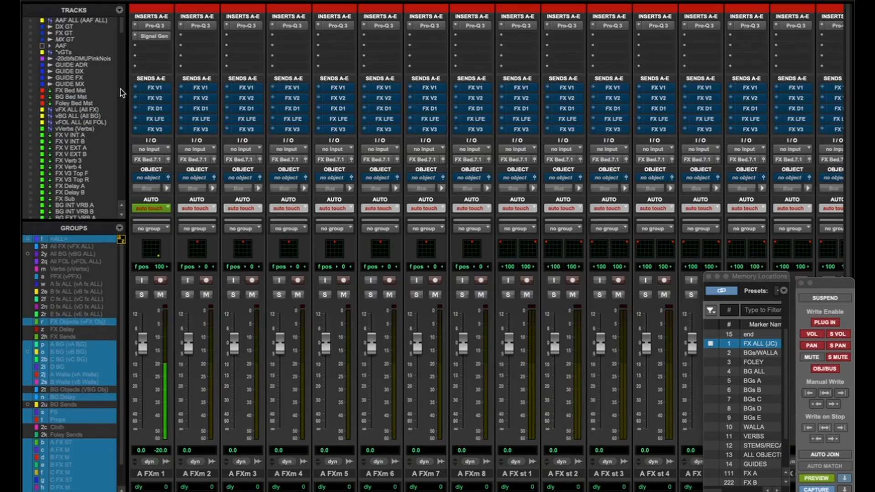
left_click(31, 92)
left_click(31, 97)
left_click(31, 98)
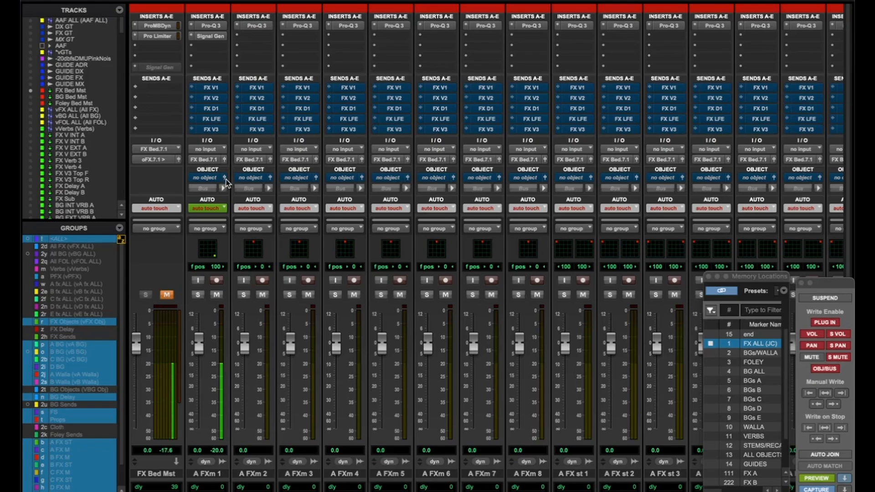
Open the A FXm 1 panner and pan the track between the front left, centre and right speakers, watching the FX Bed Mst meters.
left_click(208, 249)
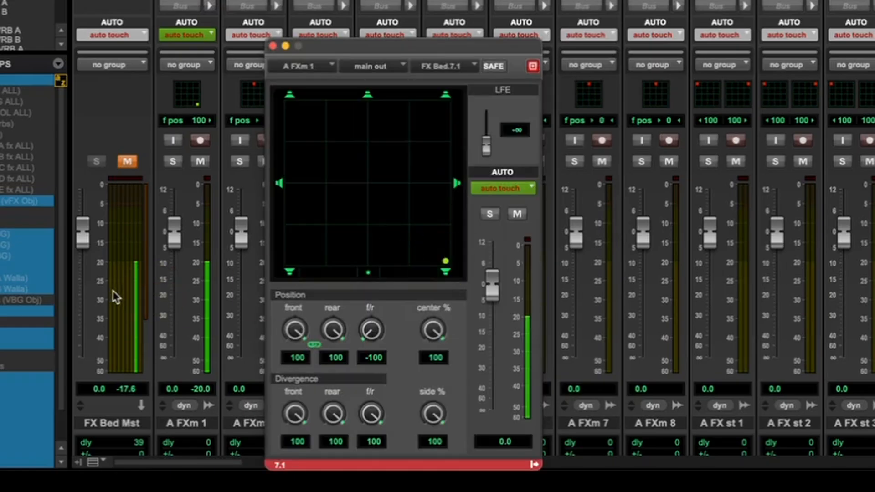
left_click_drag(446, 262, 367, 98)
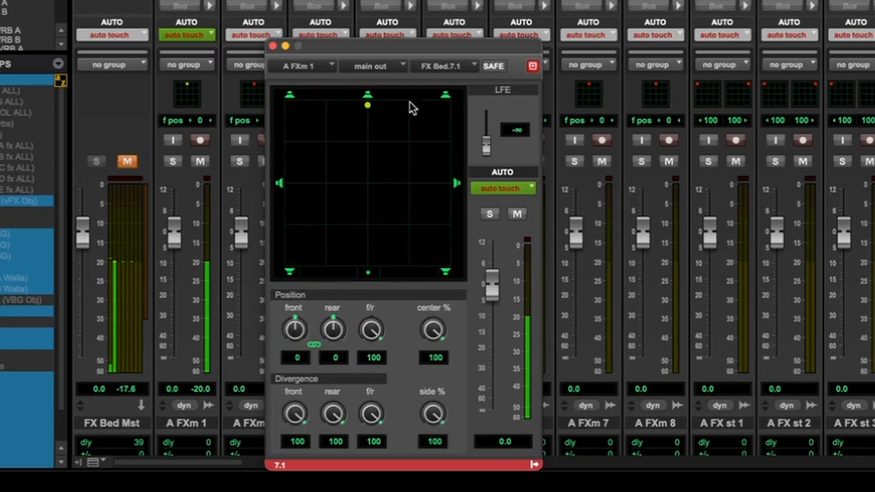
left_click_drag(453, 90, 445, 93)
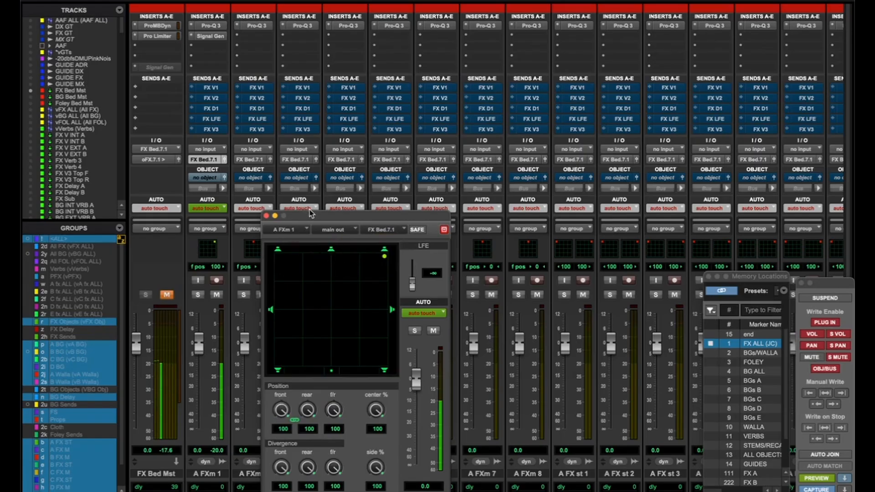
left_click_drag(336, 46, 472, 0)
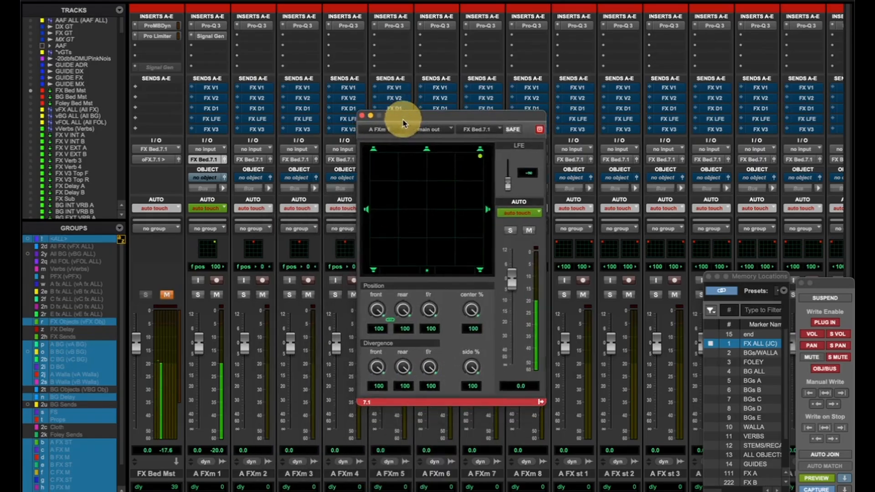
left_click(372, 149)
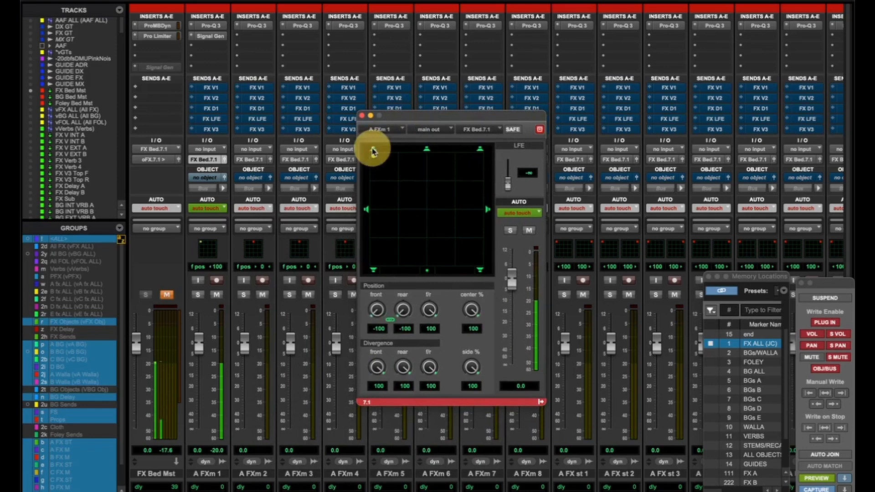
left_click(429, 149)
left_click(480, 150)
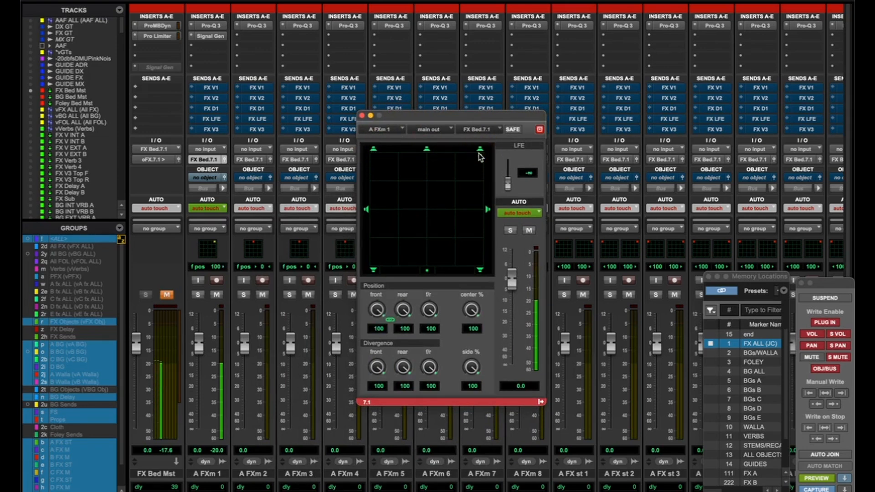
Pan A FXm 1 along the right side to f/r -100, return it to the front centre speaker and close its panner.
left_click_drag(479, 155, 479, 210)
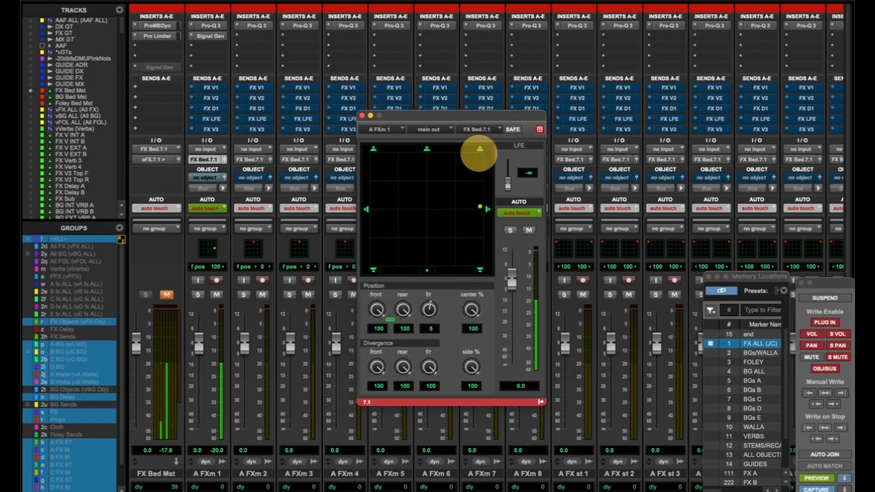
left_click_drag(480, 207, 480, 262)
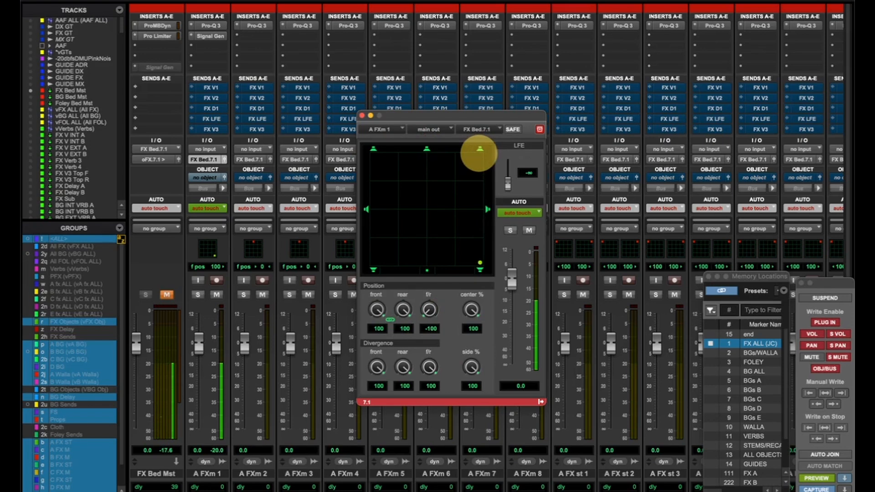
left_click(426, 150)
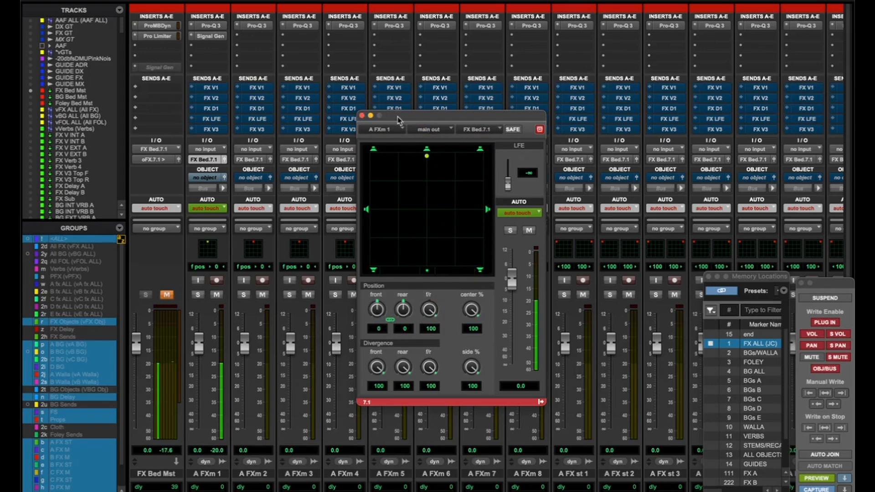
left_click(361, 114)
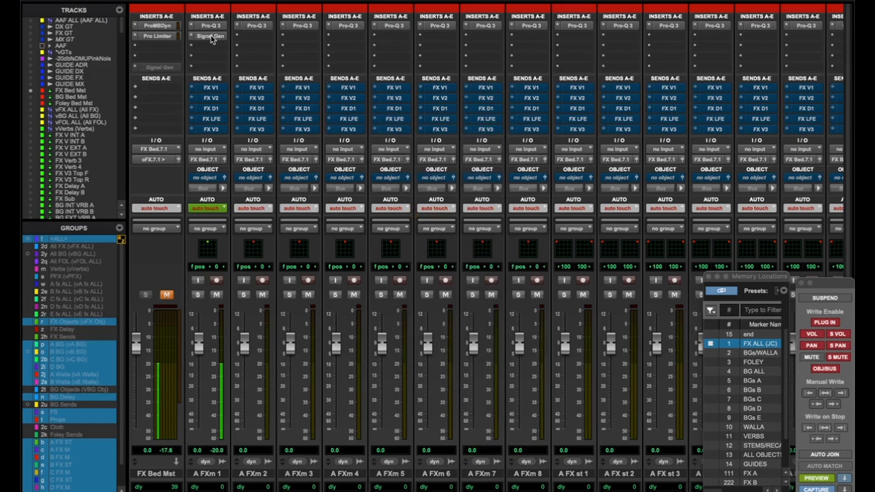
Look through the B to E FX tracks and the FX object tracks from FX Obj 97, examining their bed and object assignments.
scroll(343, 155, "right", 10)
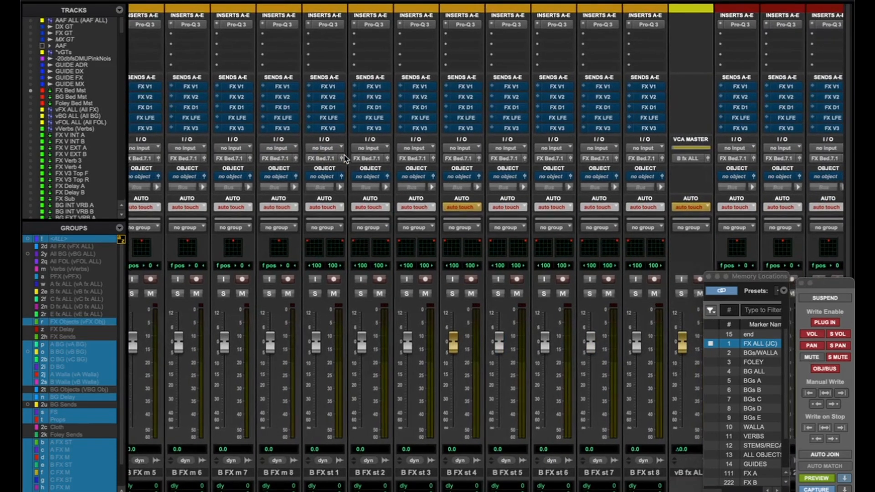
scroll(344, 155, "right", 15)
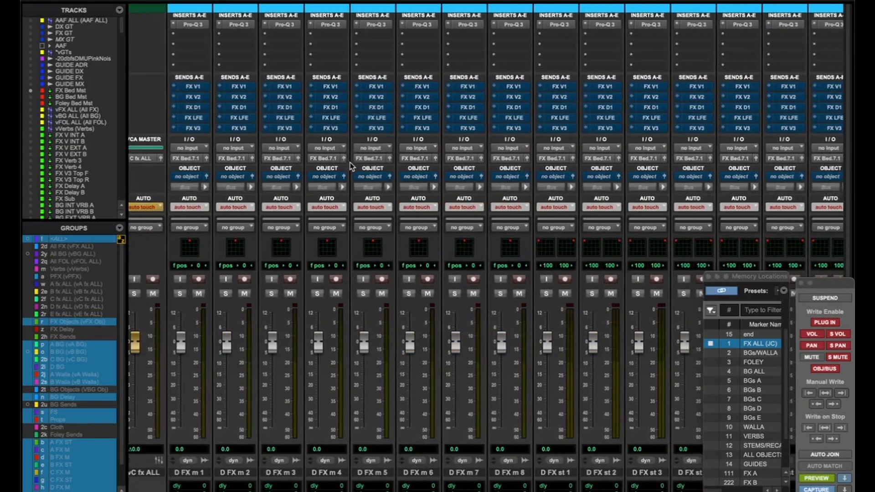
scroll(351, 166, "down", 3)
scroll(368, 208, "right", 15)
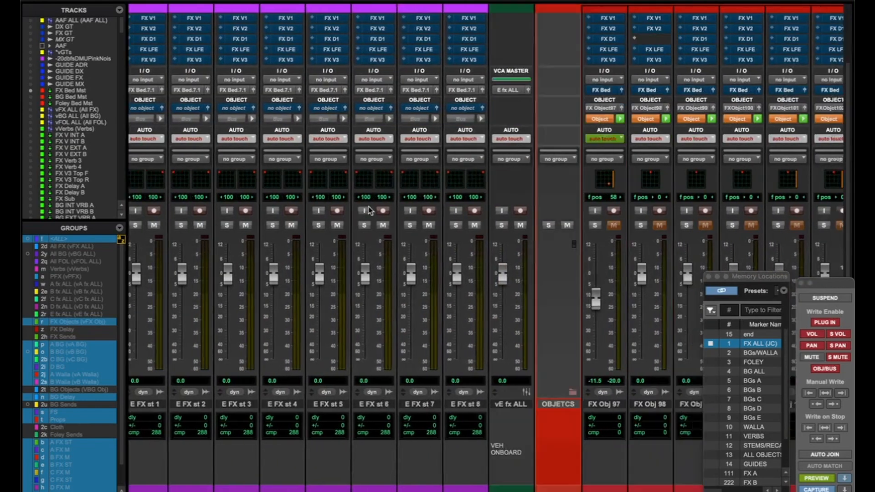
scroll(369, 207, "right", 3)
scroll(448, 397, "right", 4)
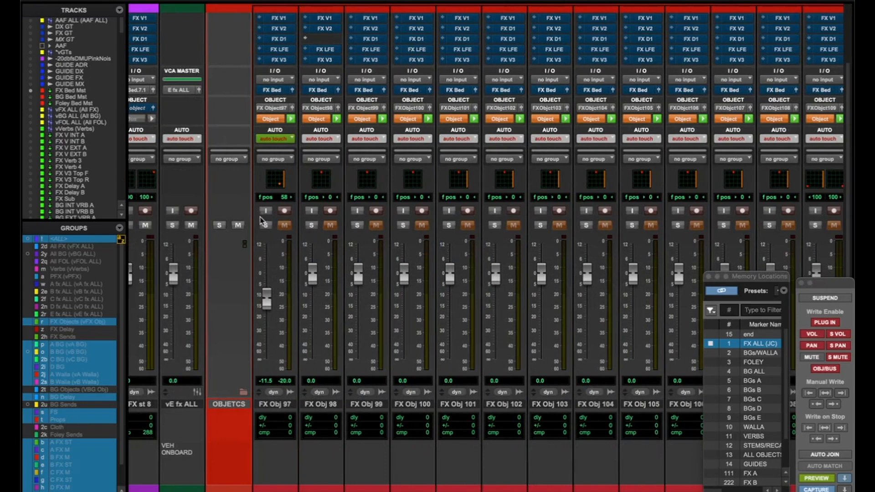
scroll(264, 222, "up", 1)
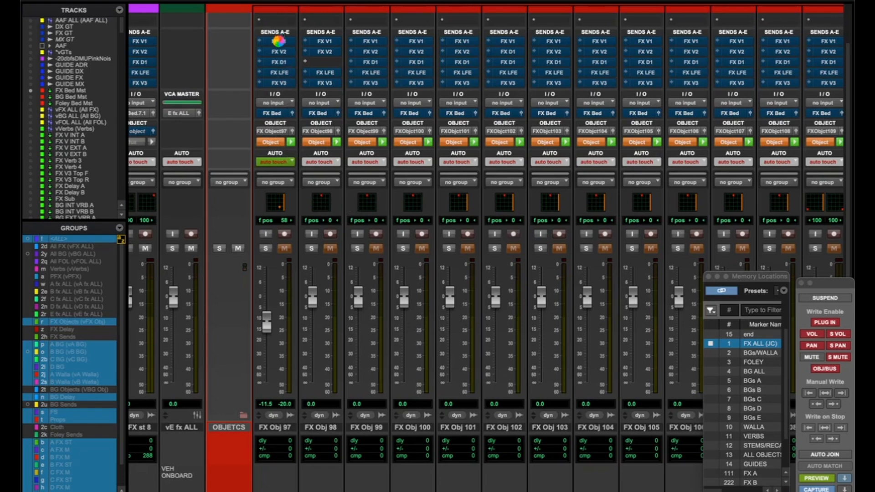
scroll(279, 41, "up", 2)
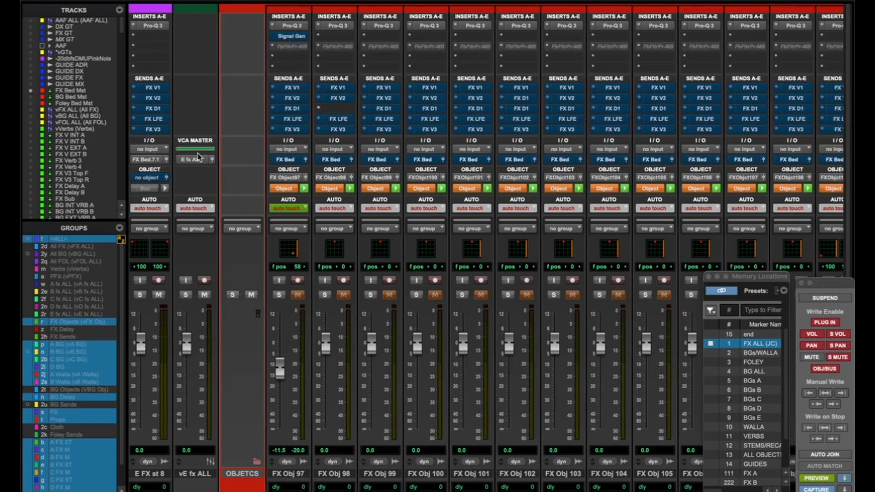
Look down the track list past the FX tracks to the background tracks.
scroll(66, 139, "down", 5)
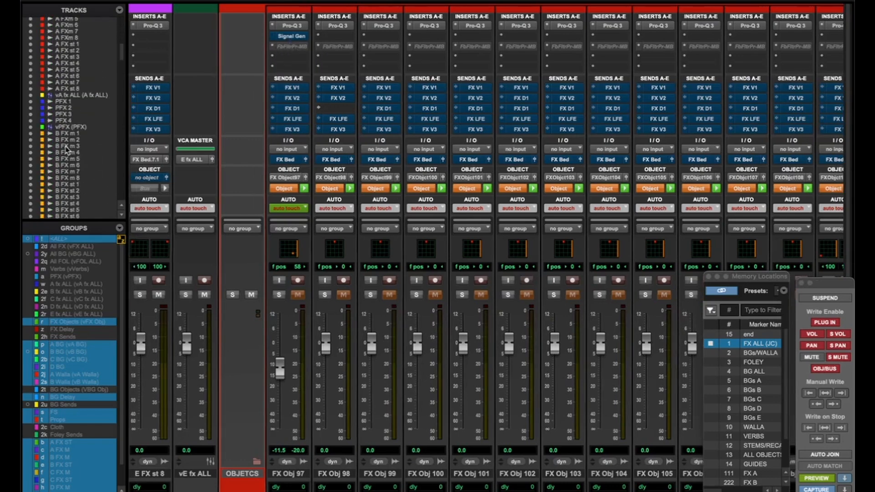
scroll(487, 306, "right", 2)
scroll(487, 306, "down", 1)
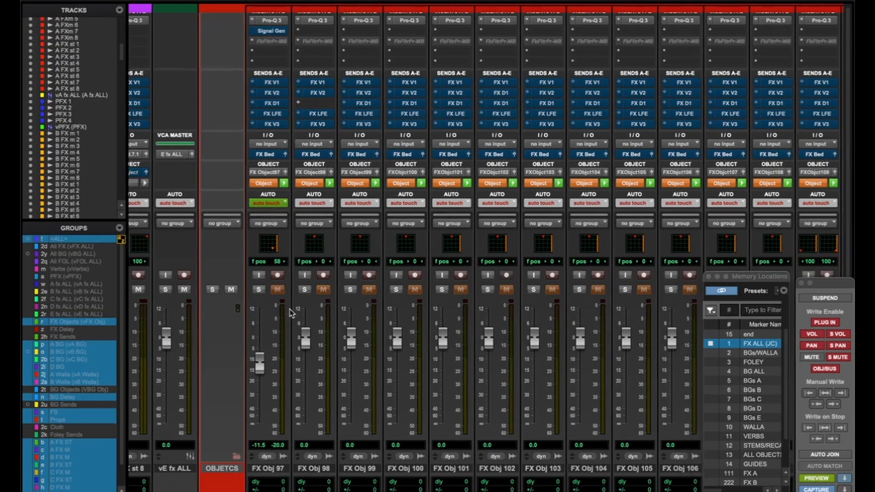
scroll(62, 165, "down", 15)
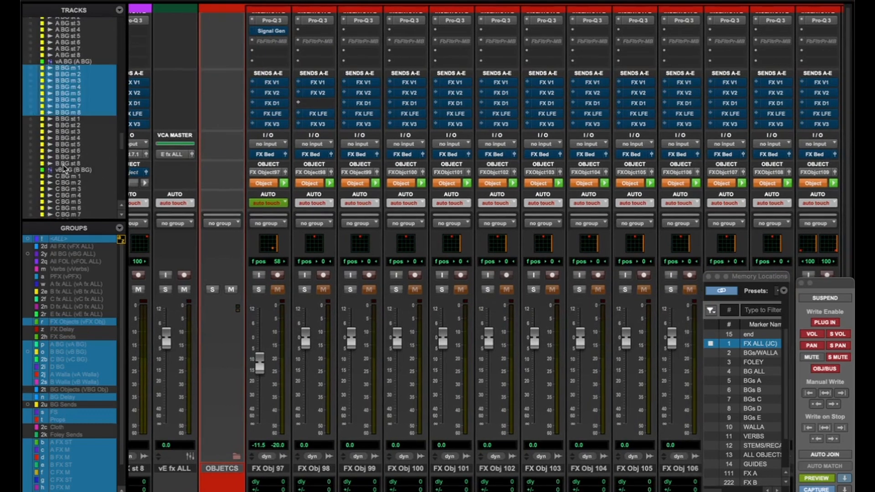
Close the Memory Locations window and examine the remaining FX object tracks and the BG object tracks in the mixer.
scroll(300, 255, "right", 5)
scroll(301, 255, "up", 1)
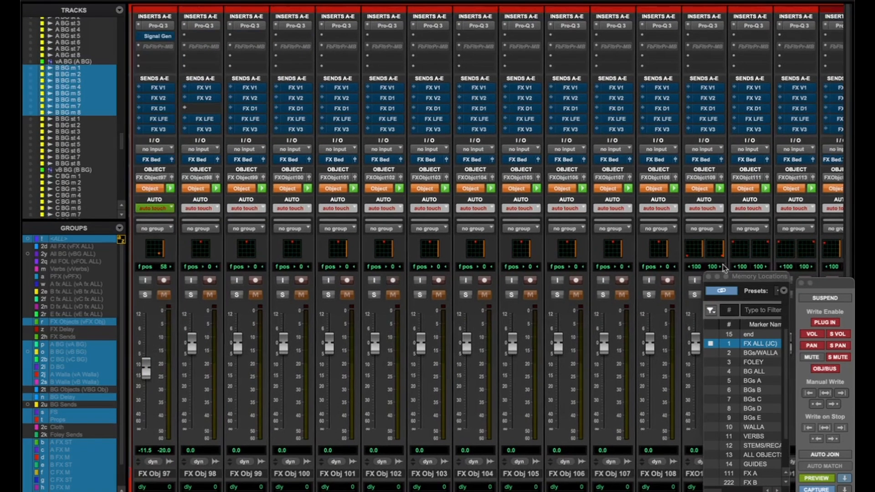
left_click(709, 276)
scroll(669, 356, "right", 9)
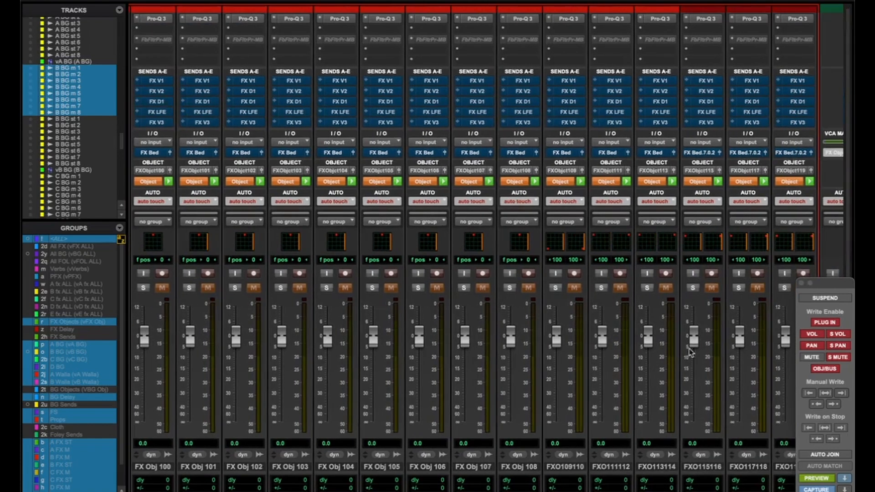
scroll(594, 399, "right", 6)
scroll(593, 399, "down", 3)
scroll(594, 399, "right", 4)
scroll(593, 399, "down", 1)
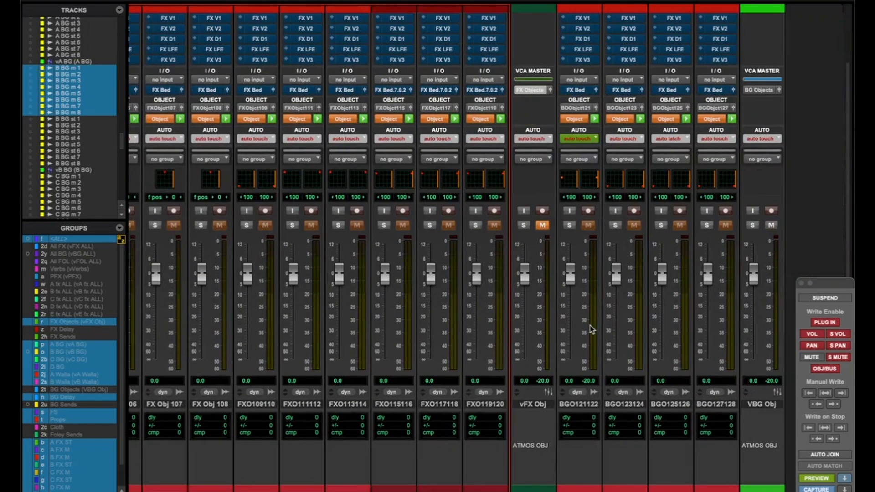
scroll(592, 329, "up", 3)
scroll(592, 329, "down", 3)
scroll(592, 329, "left", 20)
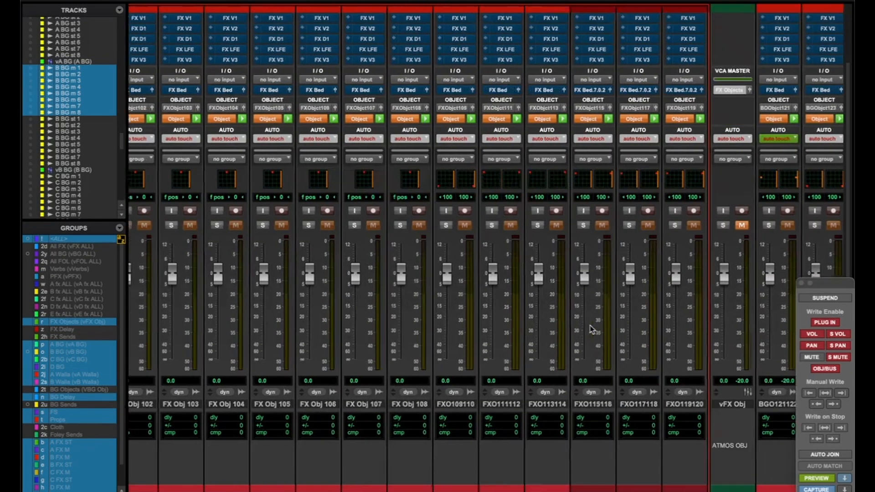
Enable the Signal Gen insert on FX Obj 97, open its panner and snap the pan to the front centre speaker.
scroll(592, 329, "up", 3)
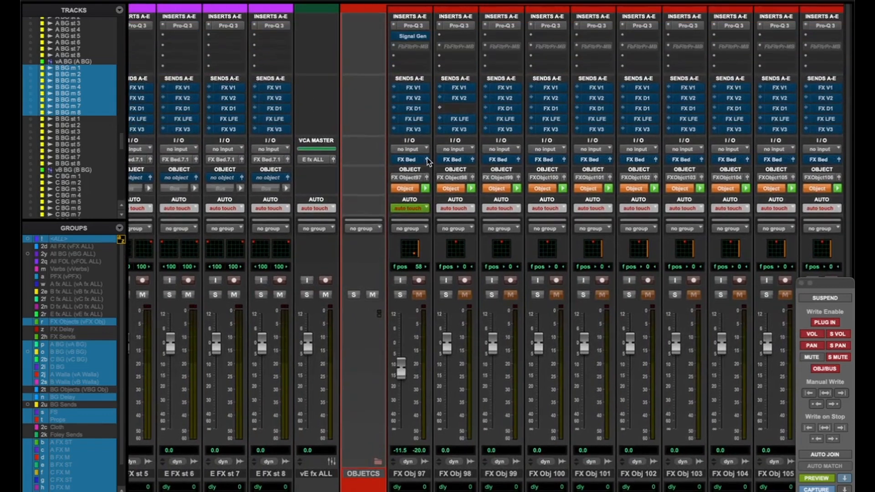
left_click(413, 36, "super")
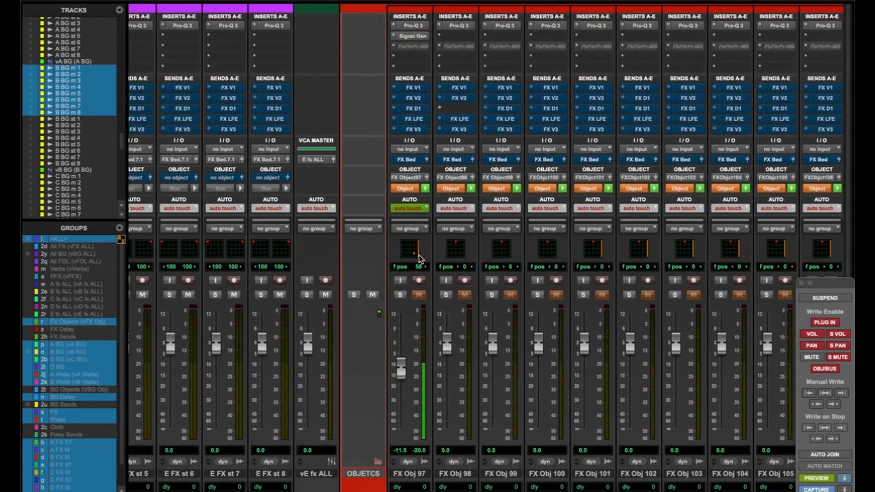
left_click(430, 158)
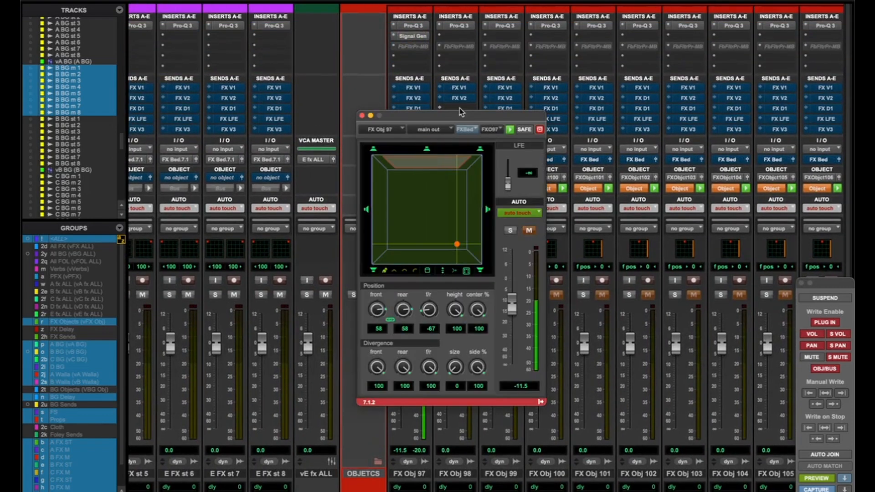
left_click_drag(462, 114, 267, 38)
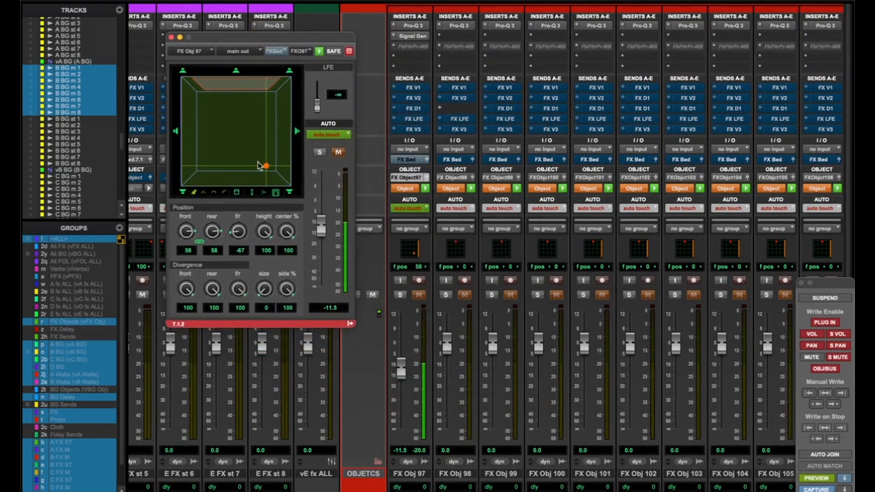
left_click(235, 72)
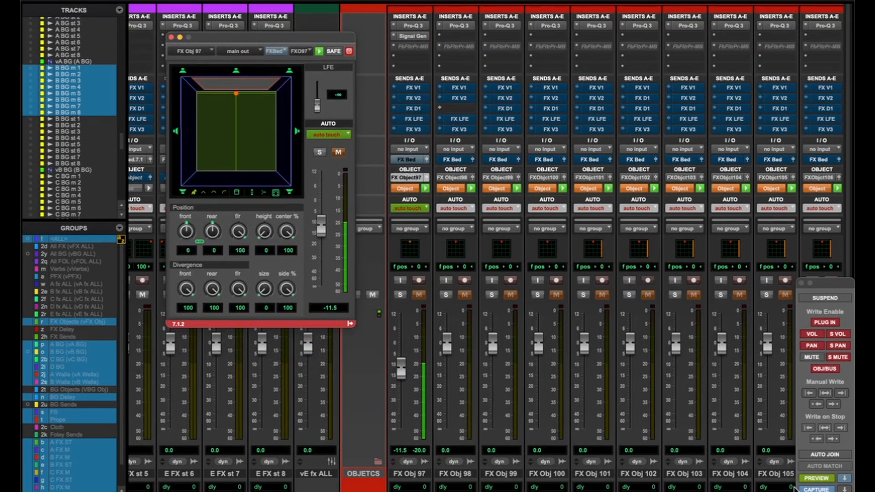
Bring up the Dolby Atmos Renderer window and place it beside the FX Obj 97 panner.
left_click(834, 489)
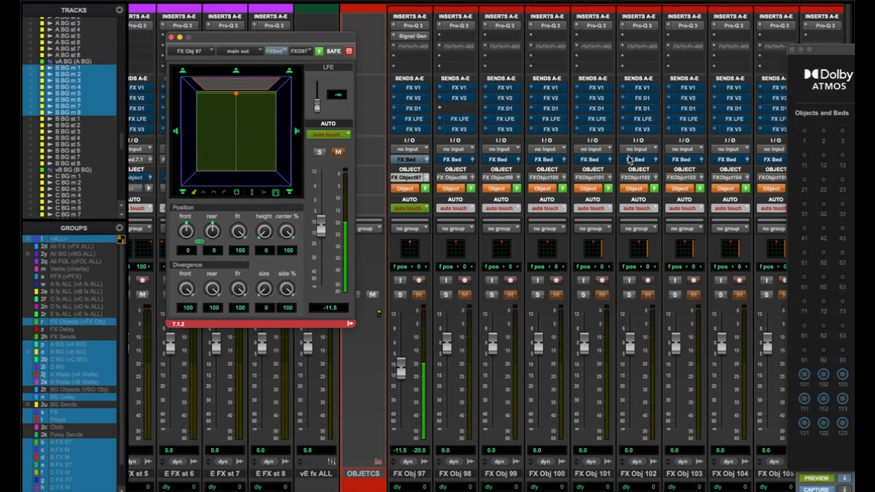
left_click_drag(813, 17, 398, 17)
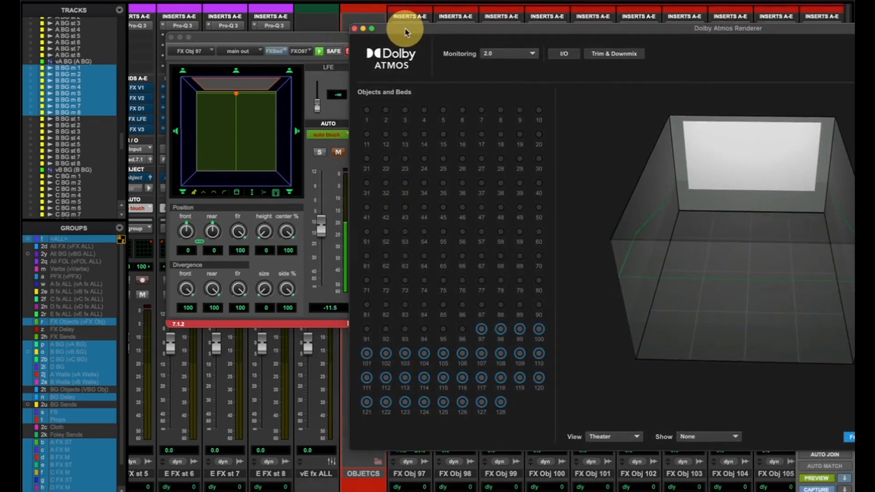
left_click_drag(263, 41, 251, 37)
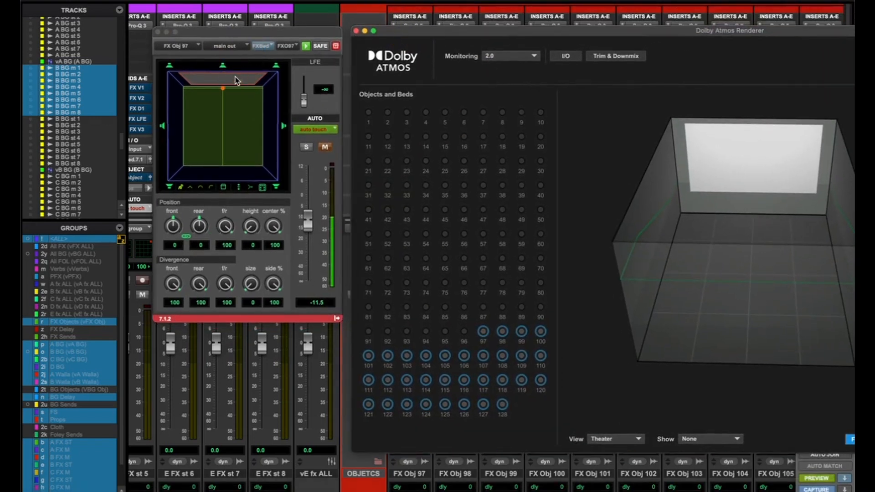
Pan FX Obj 97 at floor level from the front centre to the left side wall, about front -99 and f/r -6.
left_click(222, 89)
left_click_drag(223, 88, 222, 88)
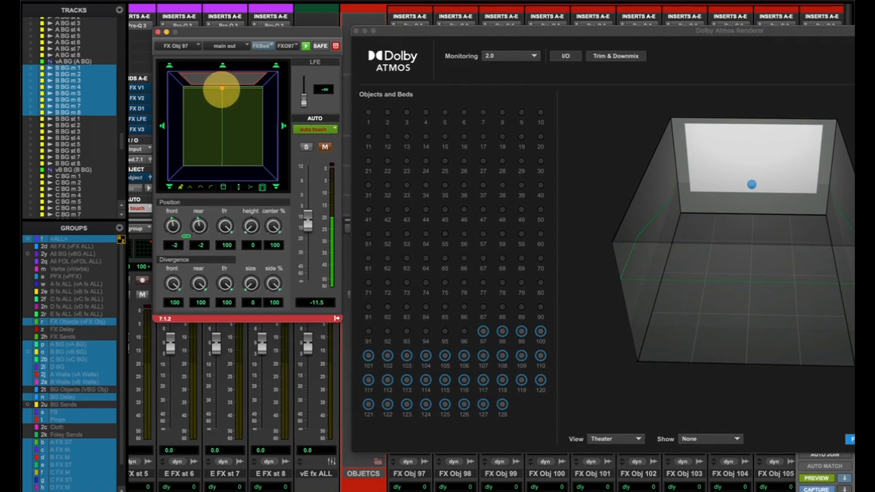
left_click_drag(222, 88, 185, 128)
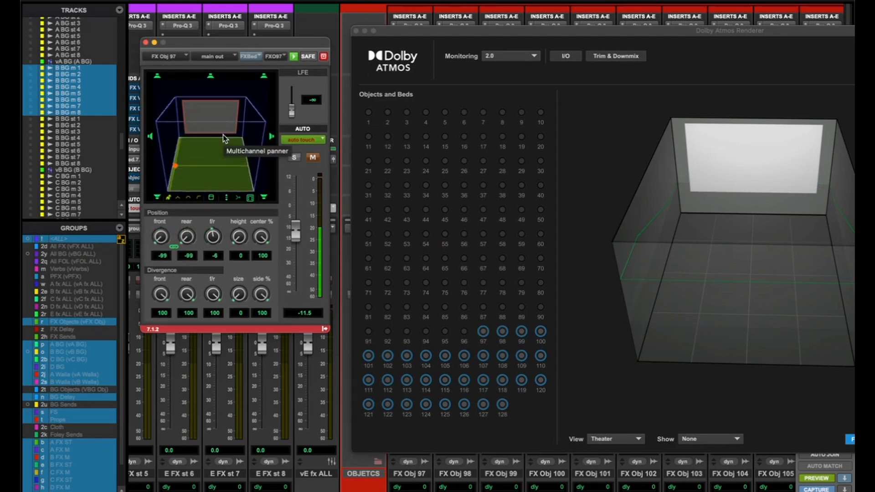
scroll(225, 139, "down", 5)
scroll(226, 138, "up", 5)
scroll(225, 138, "down", 2)
scroll(225, 139, "up", 1)
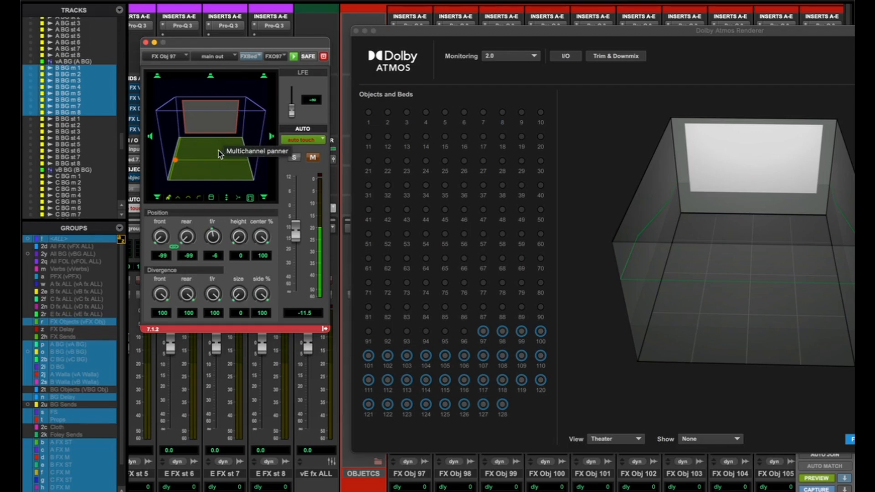
scroll(218, 152, "down", 3)
scroll(219, 152, "up", 2)
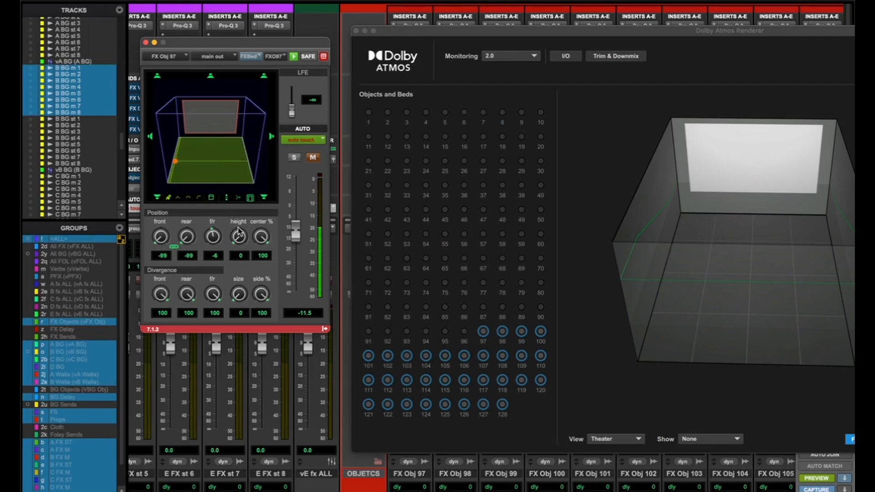
Raise FX Obj 97 to height 92 and turn the Renderer's room view to show the side of the room.
left_click_drag(241, 233, 297, 213)
left_click(613, 249)
left_click_drag(613, 249, 686, 216)
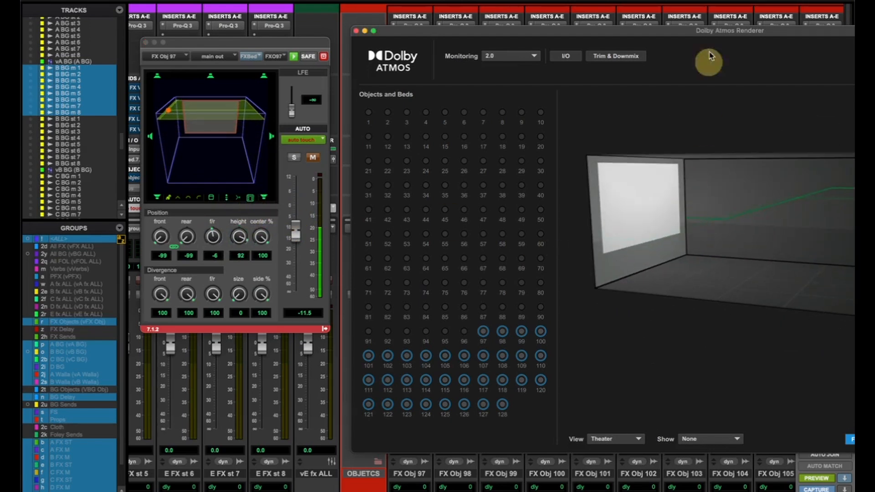
left_click_drag(704, 30, 684, 34)
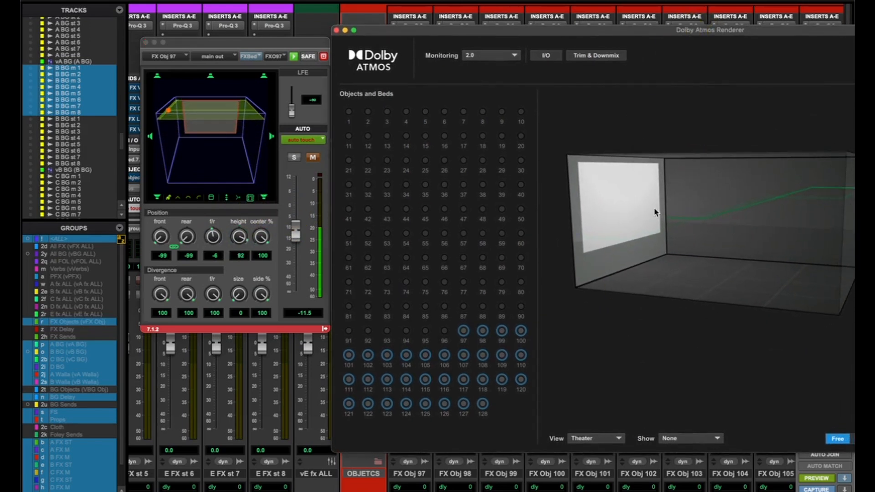
Raise FX Obj 97 to height 100 and pan it to the front left ceiling corner, front -100 and f/r 100.
left_click(188, 144)
mouse_move(240, 236)
left_mouse_down()
mouse_move(231, 349)
mouse_move(229, 296)
mouse_move(246, 249)
left_mouse_up()
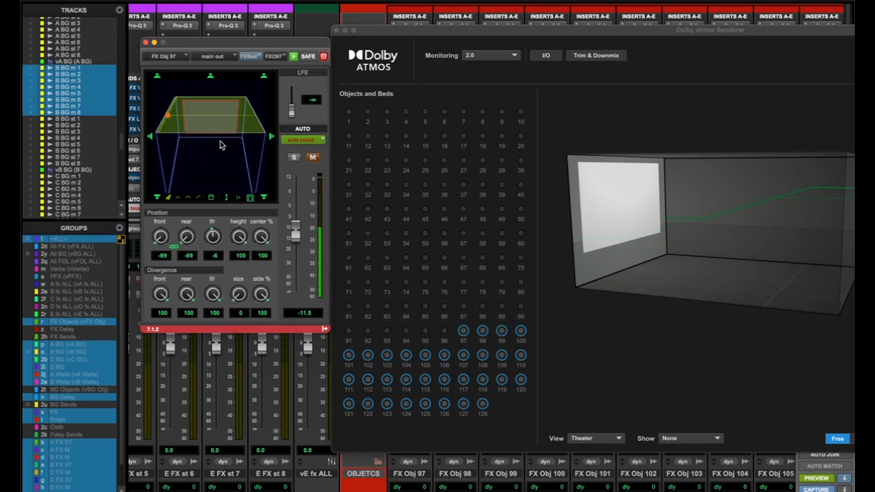
left_click_drag(159, 139, 158, 84)
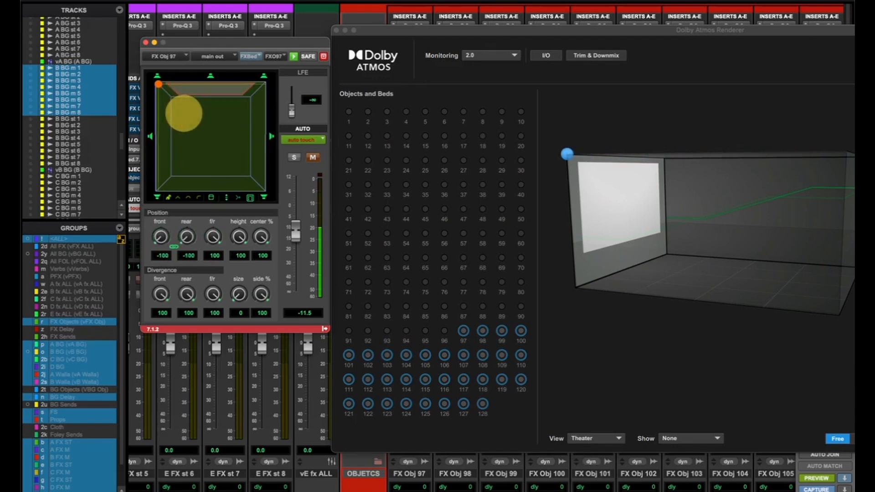
Turn the Renderer's room to face the screen and pan FX Obj 97 across the ceiling to the right side, about front 97 and f/r -2.
left_click(739, 205)
left_click_drag(738, 205, 663, 222)
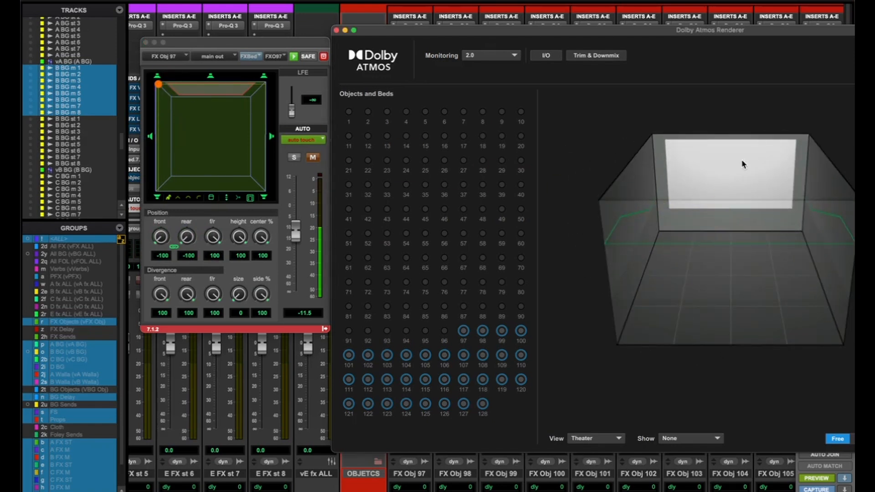
left_click_drag(666, 181, 678, 181)
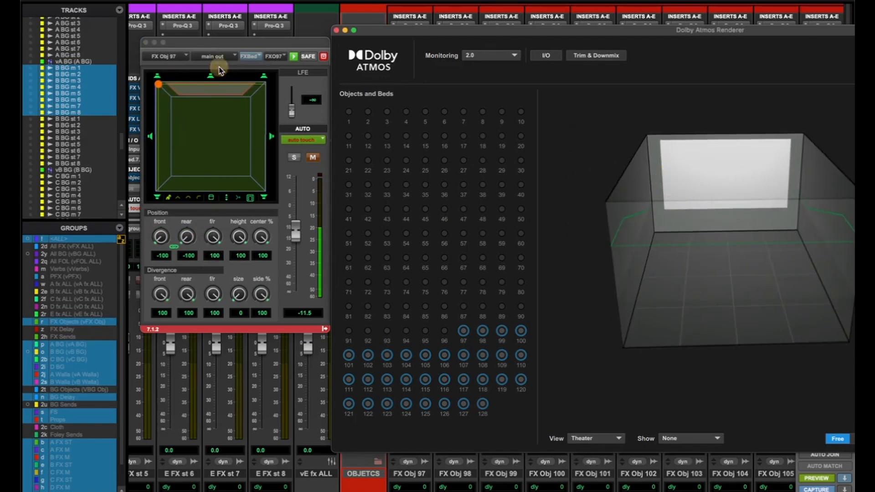
left_click(159, 84)
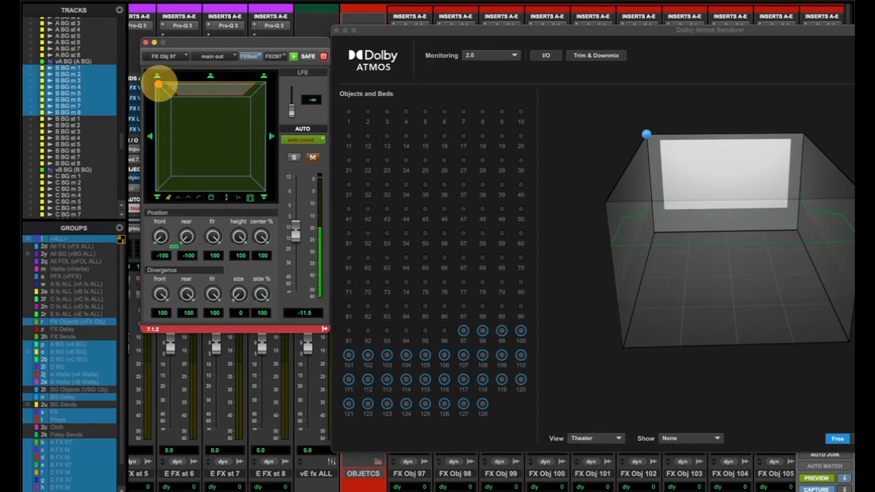
left_click_drag(159, 84, 241, 147)
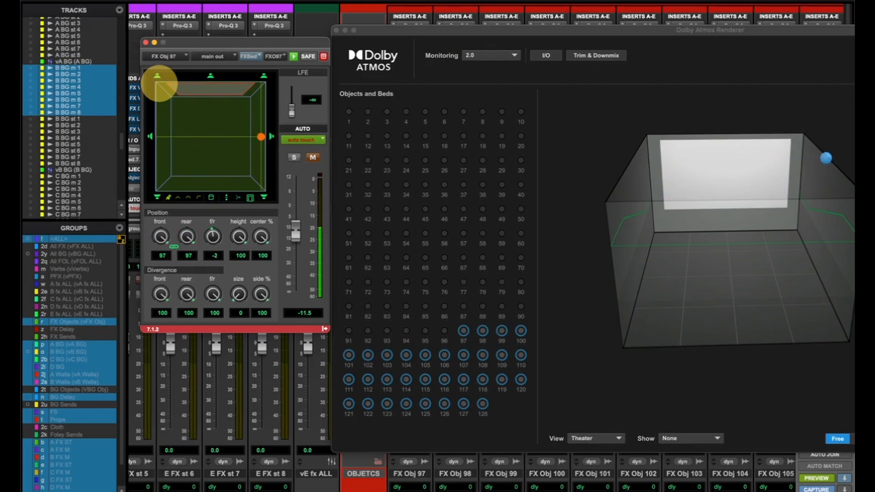
Pan FX Obj 97 along the front ceiling edge to about front -42 and f/r 36, and close its panner.
left_click_drag(160, 83, 194, 84)
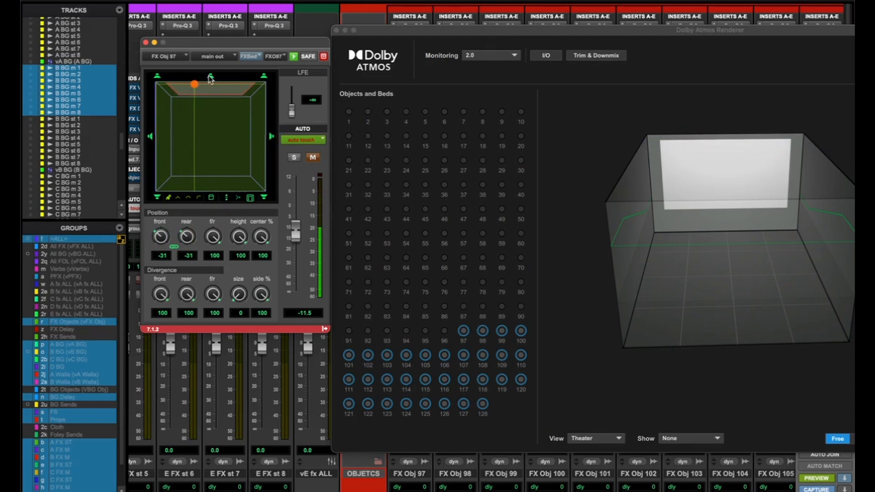
mouse_move(193, 84)
left_mouse_down()
mouse_move(261, 93)
mouse_move(158, 84)
mouse_move(234, 147)
mouse_move(210, 85)
left_mouse_up()
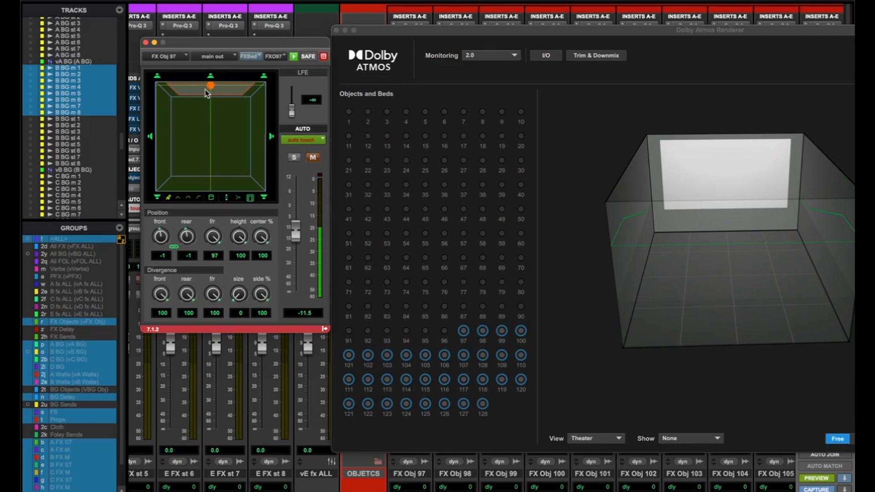
left_click_drag(209, 85, 196, 93)
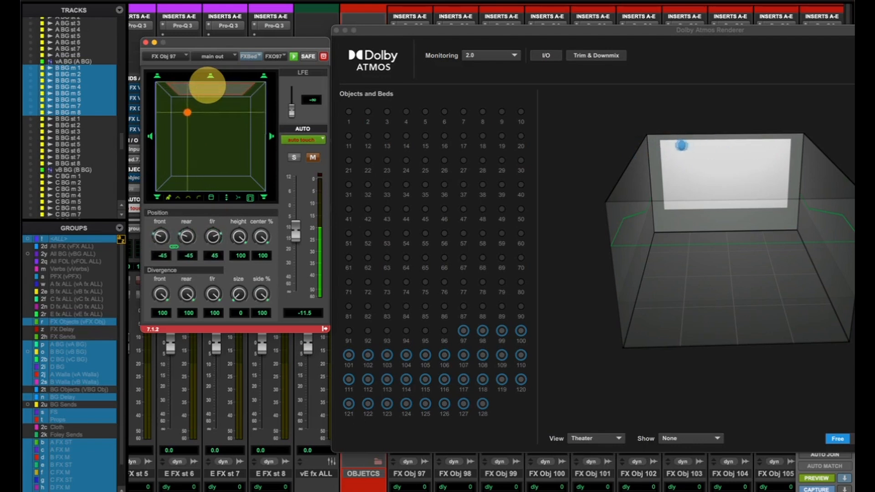
left_click(146, 42)
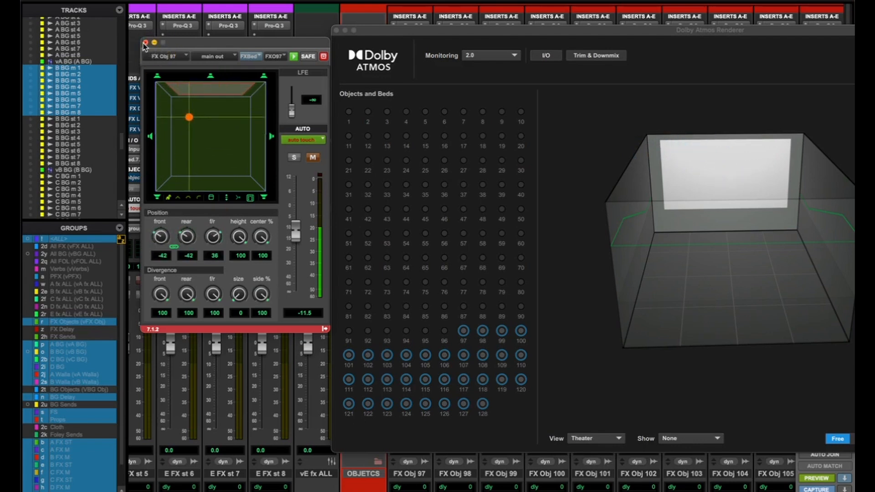
Move the Renderer aside, put a Signal Gen insert on the stereo object track FXO109110 and open its panner.
left_click_drag(376, 32, 594, 44)
scroll(377, 223, "right", 5)
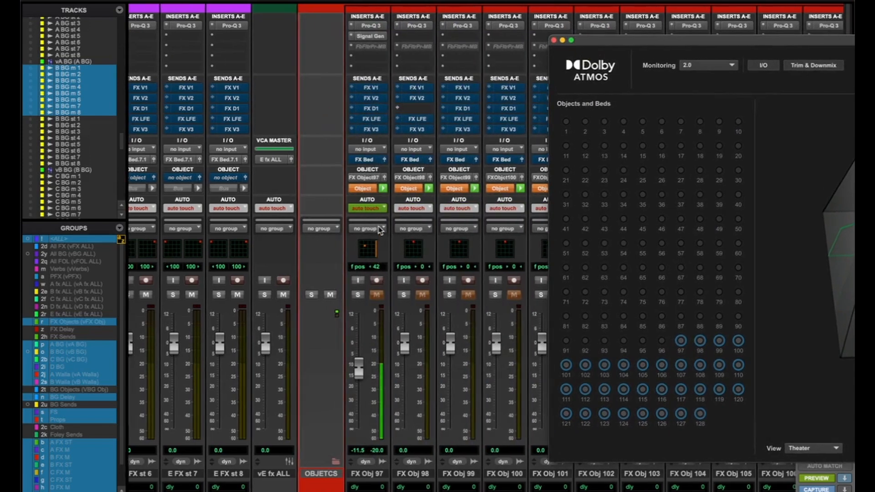
scroll(377, 224, "right", 20)
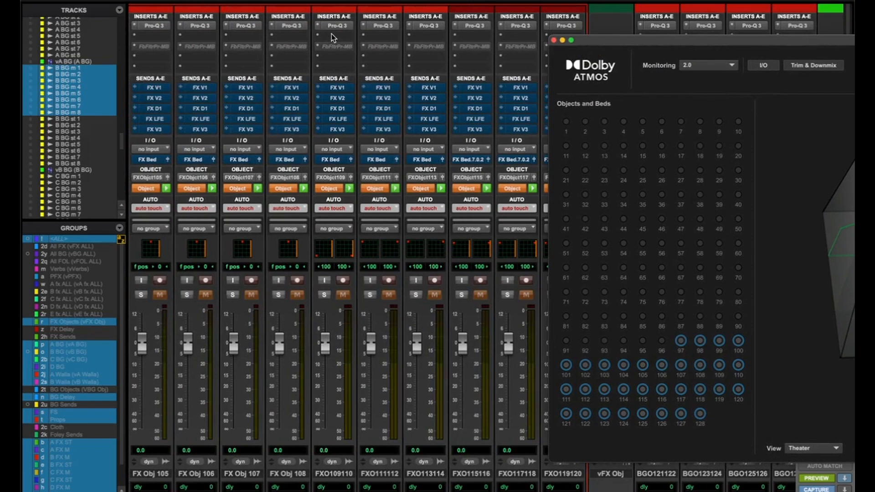
left_click_drag(331, 35, 557, 196)
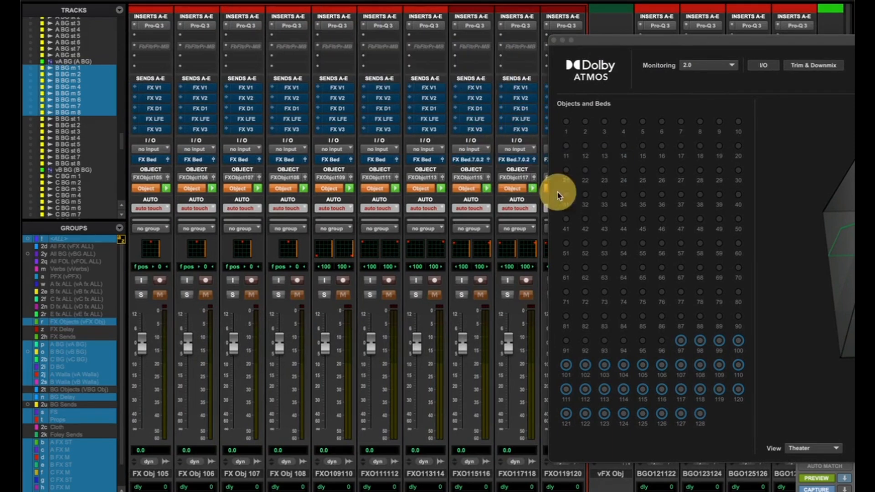
left_click(351, 159)
left_click(444, 0)
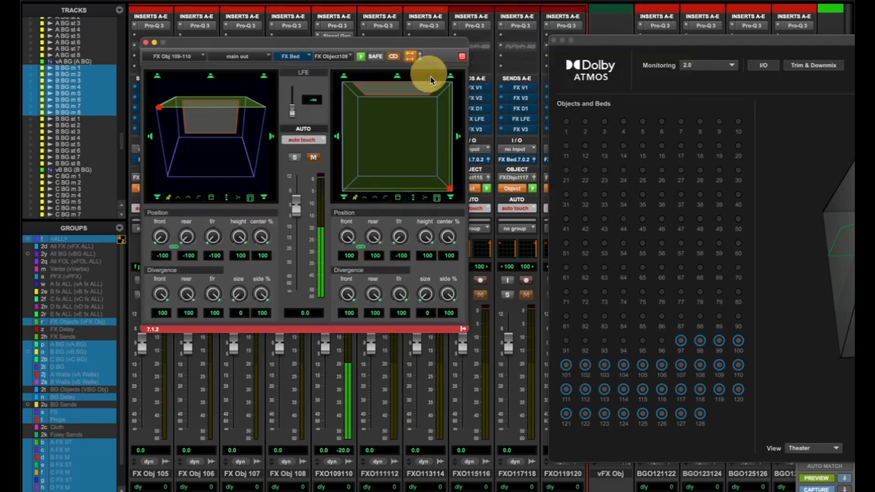
Pan both linked channels of FXO109110 from the rear ceiling corners to near the centre, about front ±5 and f/r 62.
left_click(395, 151)
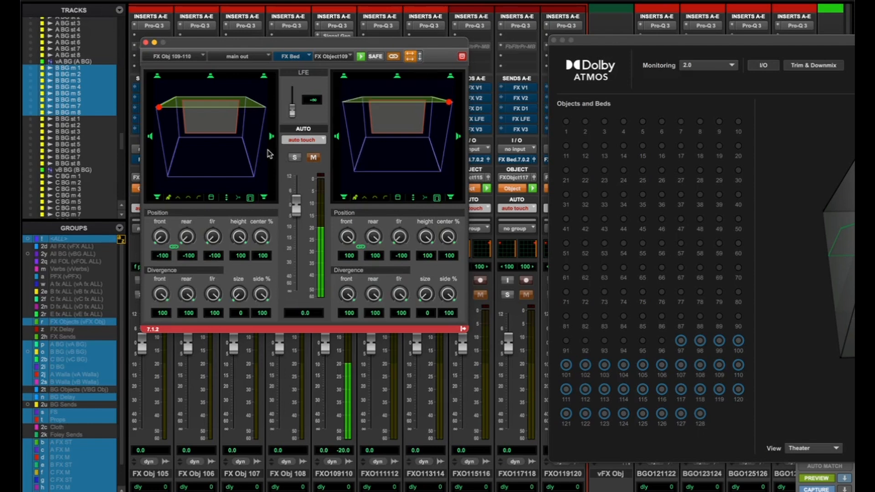
left_click(246, 153)
left_click(426, 120)
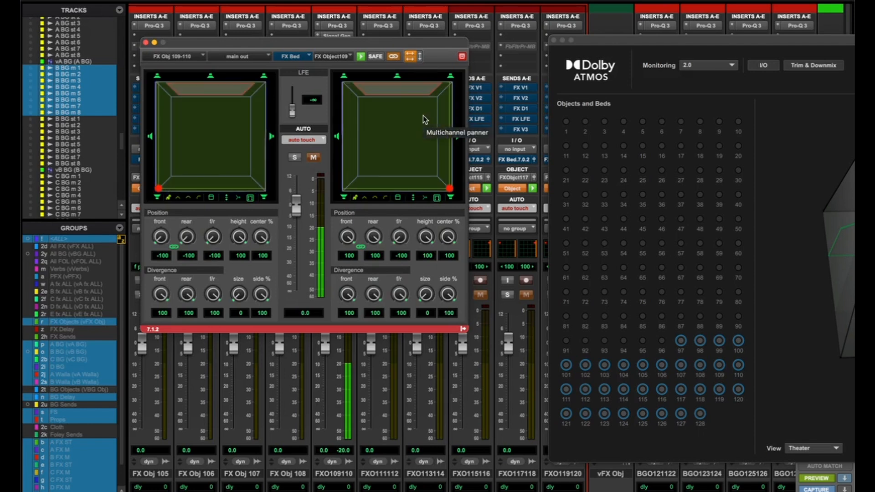
left_click(447, 188)
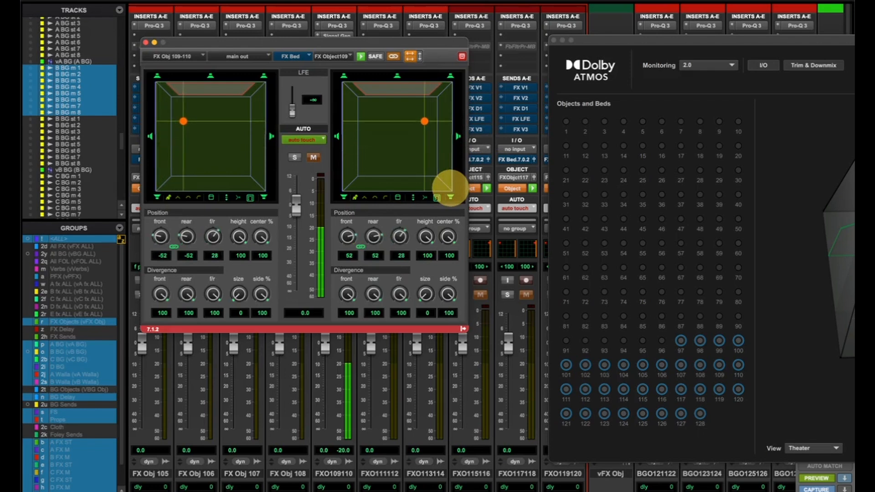
mouse_move(414, 102)
left_mouse_down()
mouse_move(434, 119)
mouse_move(422, 138)
mouse_move(430, 144)
mouse_move(405, 158)
mouse_move(413, 124)
mouse_move(400, 103)
left_mouse_up()
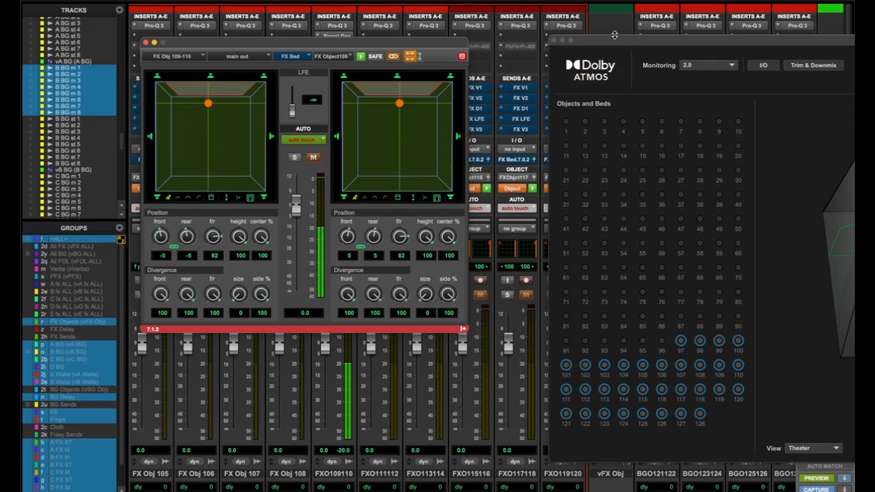
Arrange the FXO109110 panner and the Dolby Atmos Renderer window side by side.
left_click_drag(615, 35, 241, 42)
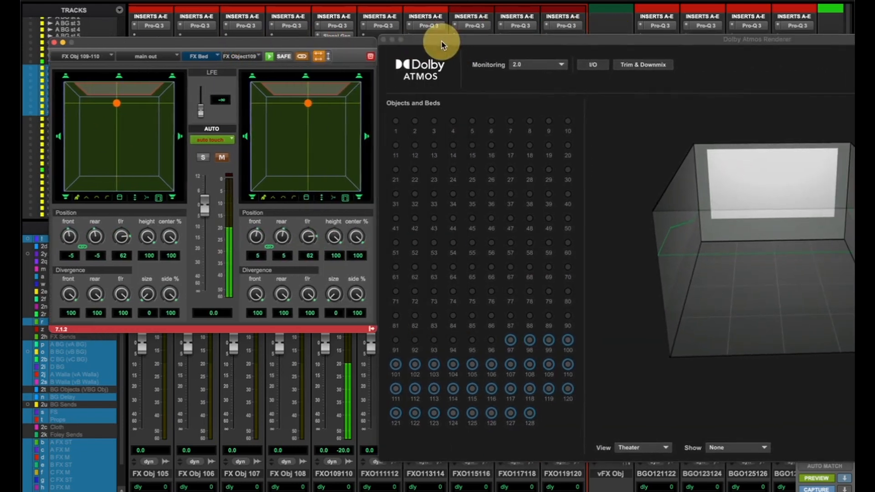
left_click_drag(429, 40, 401, 40)
left_click_drag(332, 39, 312, 41)
Spread the FXO109110 channels across the ceiling to about front ±44 and f/r 38, and minimise the Dolby Atmos Renderer.
left_click_drag(287, 105, 299, 120)
left_click_drag(573, 46, 605, 56)
left_click_drag(299, 117, 298, 117)
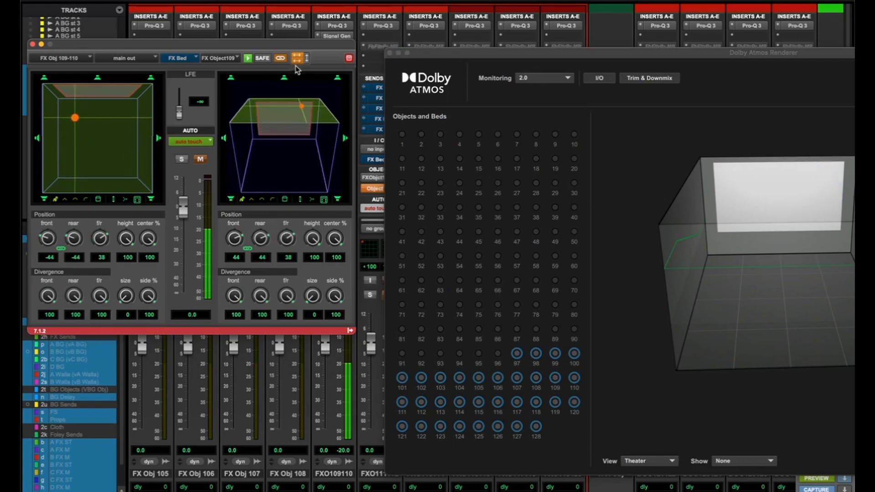
left_click(399, 53)
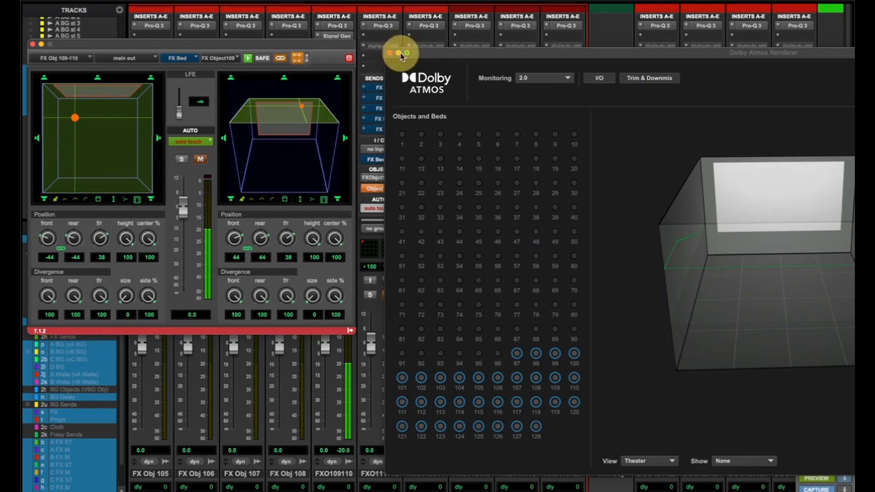
Move the FXO109110 panner to the middle of the mixer and pan both channels to front 0, f/r -29 and height 58.
left_click_drag(315, 44, 504, 46)
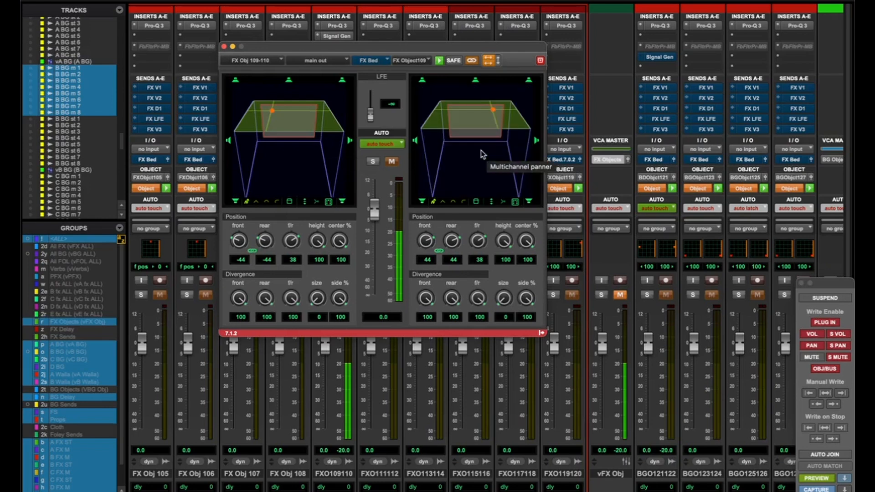
mouse_move(493, 109)
left_mouse_down()
mouse_move(502, 105)
mouse_move(476, 107)
left_mouse_up()
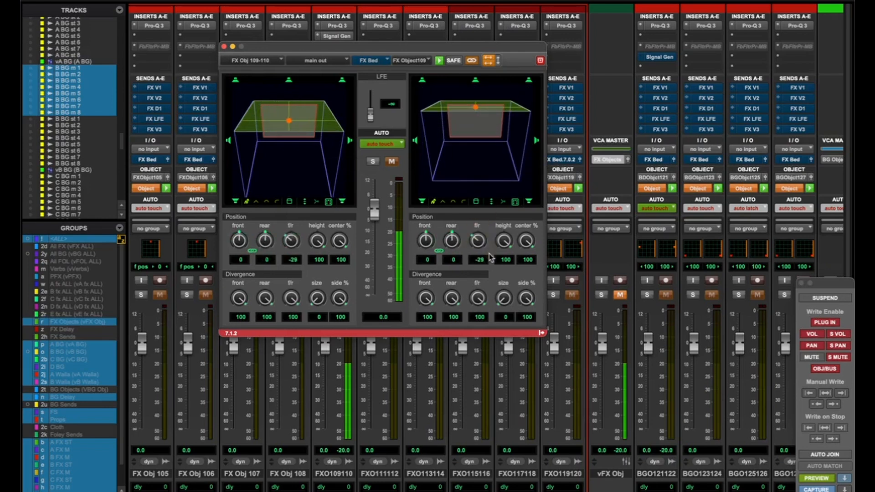
left_click_drag(504, 241, 499, 258)
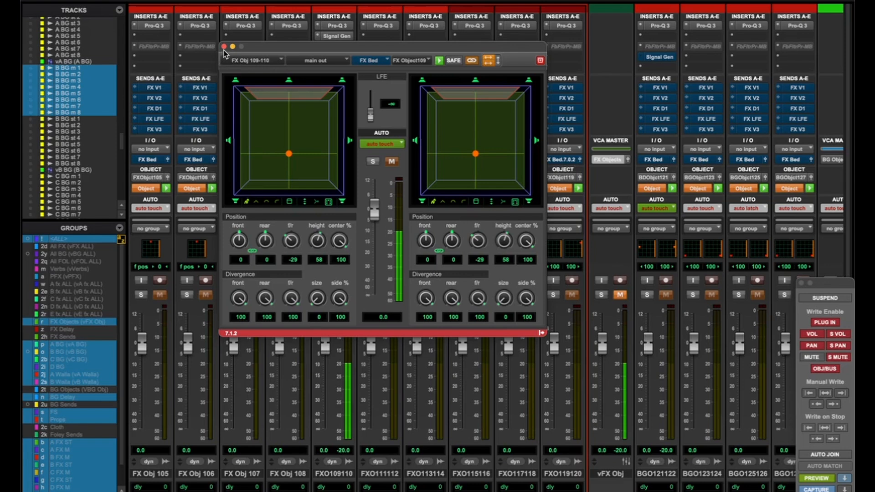
Spread and move the linked FXO109110 channels around the room to about front ±60 and f/r -42, with height about 73.
left_click_drag(477, 155, 510, 130)
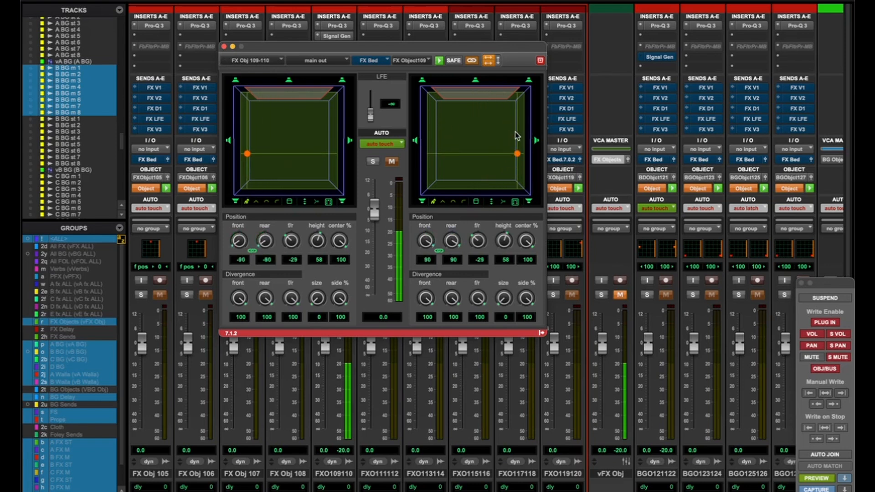
left_click_drag(515, 132, 499, 131)
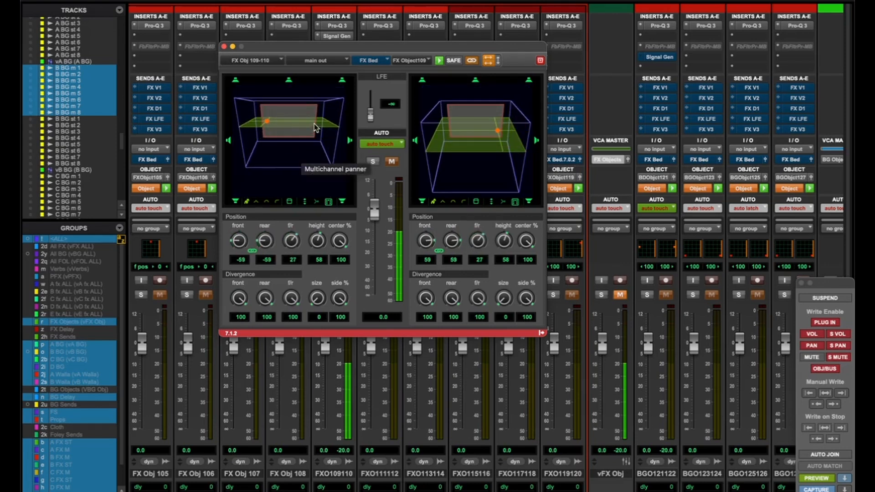
left_click_drag(503, 240, 501, 150)
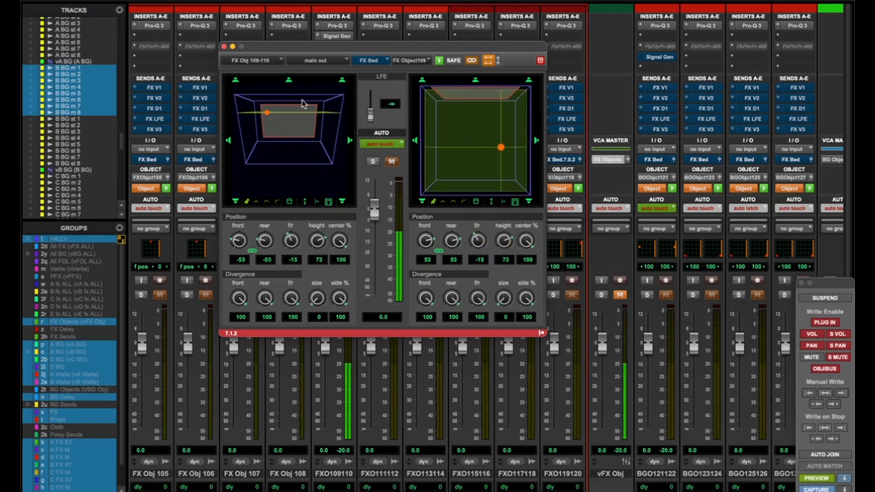
left_click_drag(302, 103, 254, 118)
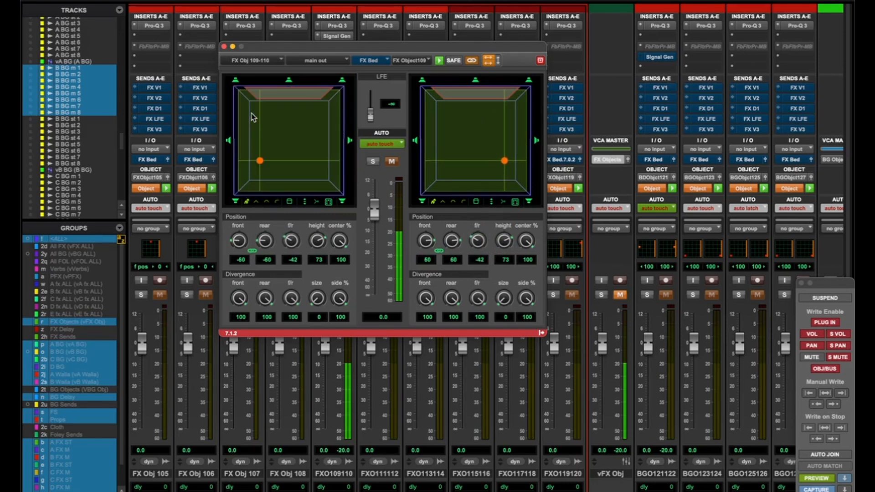
Unlink the panner channels and pan them separately: right to about front 47, f/r 43, left to about front -52, f/r -63.
left_click(472, 59)
left_click(488, 59)
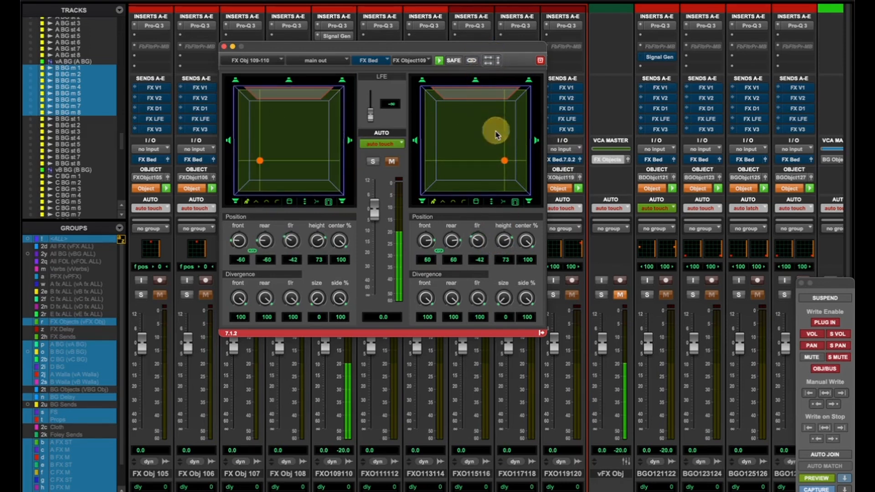
left_click_drag(504, 162, 498, 120)
left_click_drag(256, 160, 260, 170)
scroll(295, 169, "down", 5)
scroll(454, 160, "down", 5)
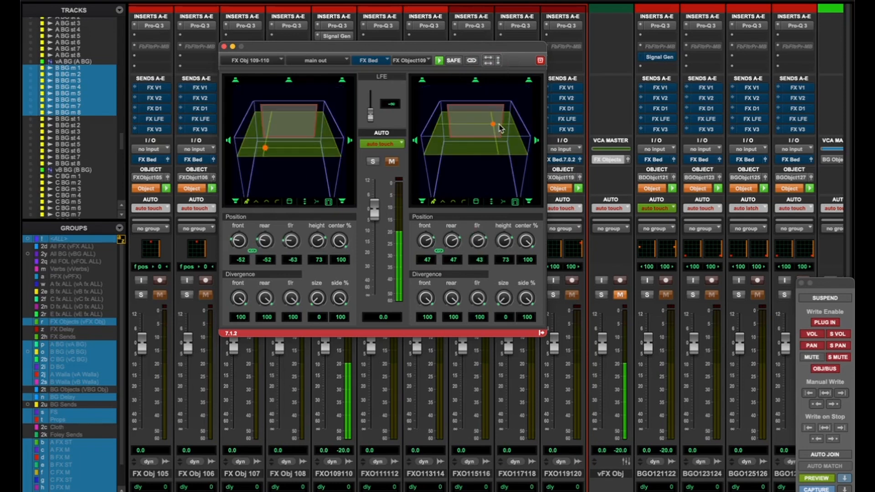
Adjust the right channel to about front 60, f/r 39 and the left to about front -53, f/r -51, and close the panner.
left_click(283, 138)
scroll(265, 150, "up", 5)
scroll(515, 136, "up", 5)
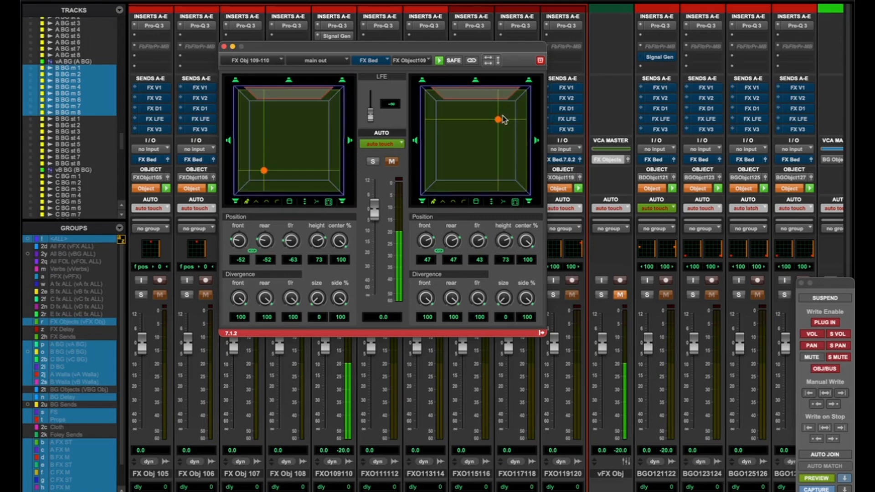
left_click(498, 119)
mouse_move(498, 120)
left_mouse_down()
mouse_move(500, 111)
mouse_move(495, 131)
mouse_move(508, 156)
mouse_move(504, 121)
left_mouse_up()
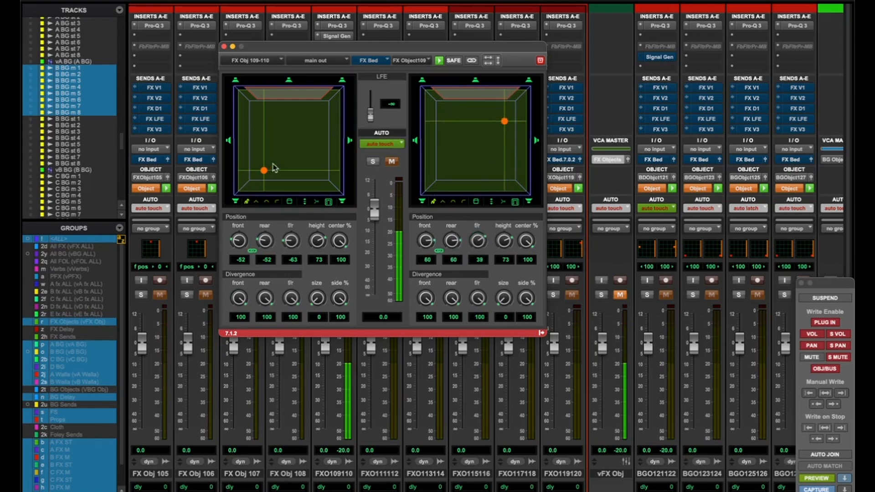
left_click_drag(264, 171, 264, 169)
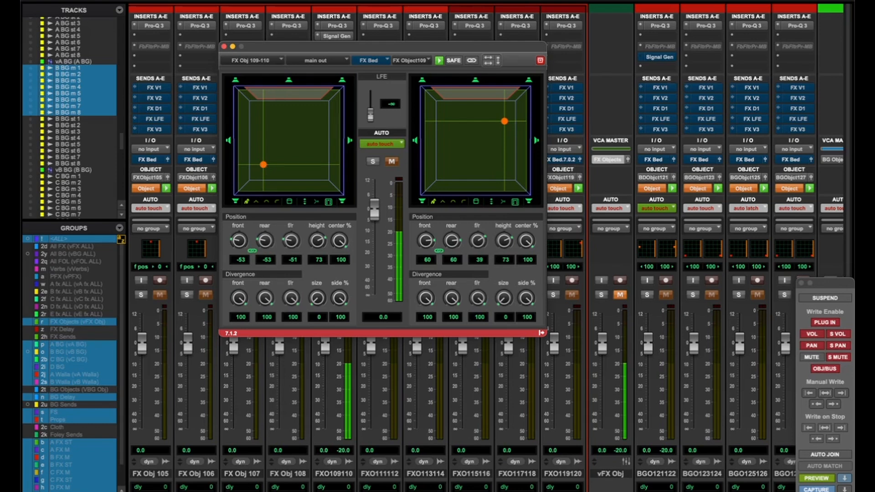
left_click(224, 46)
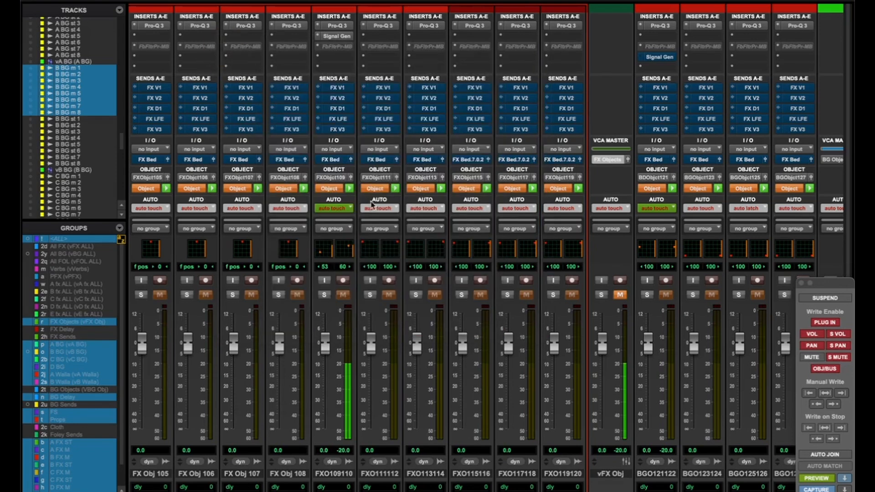
Bypass the Signal Gen insert on FXO109110 and enable the Signal Gen on the bed track A FXm 1.
left_click(343, 36)
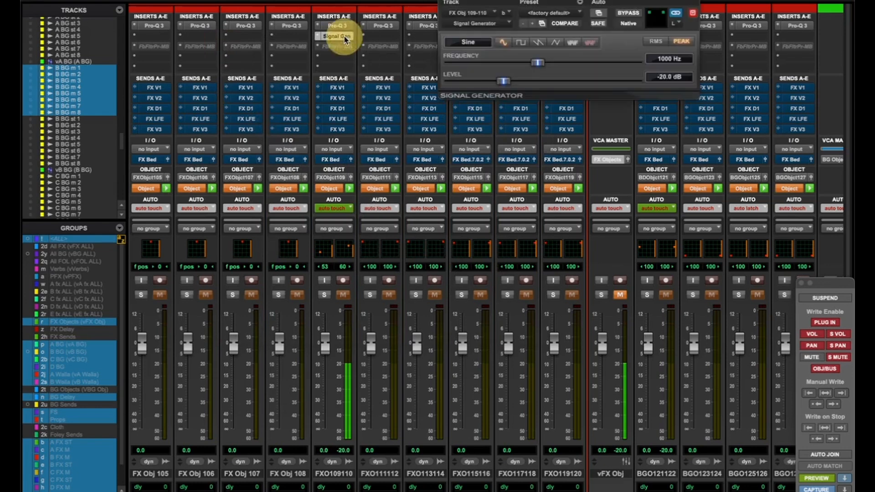
left_click(343, 36)
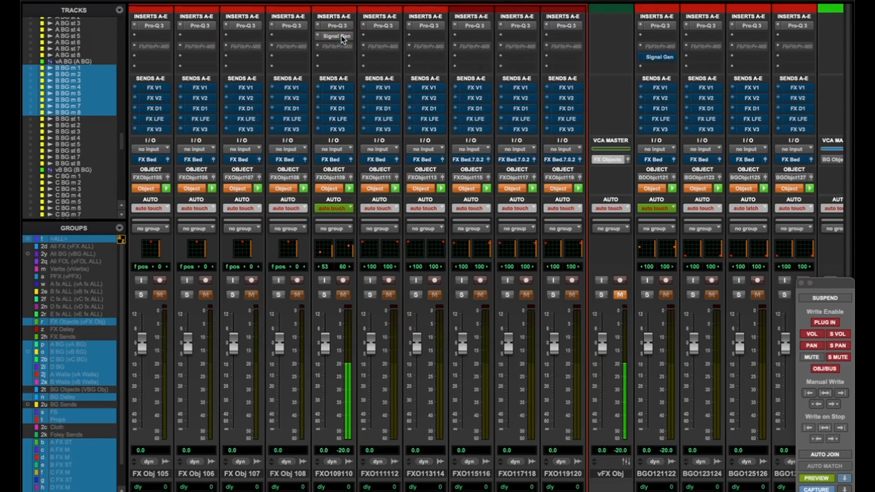
scroll(361, 98, "left", 12)
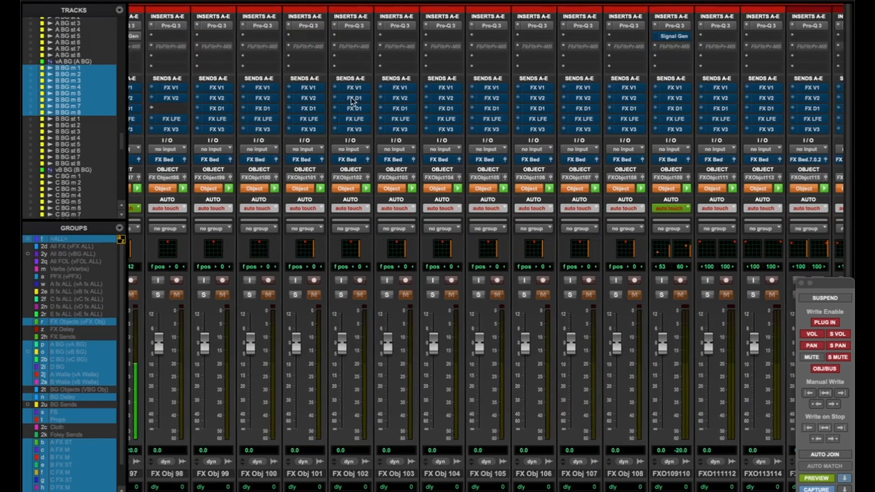
scroll(351, 113, "left", 10)
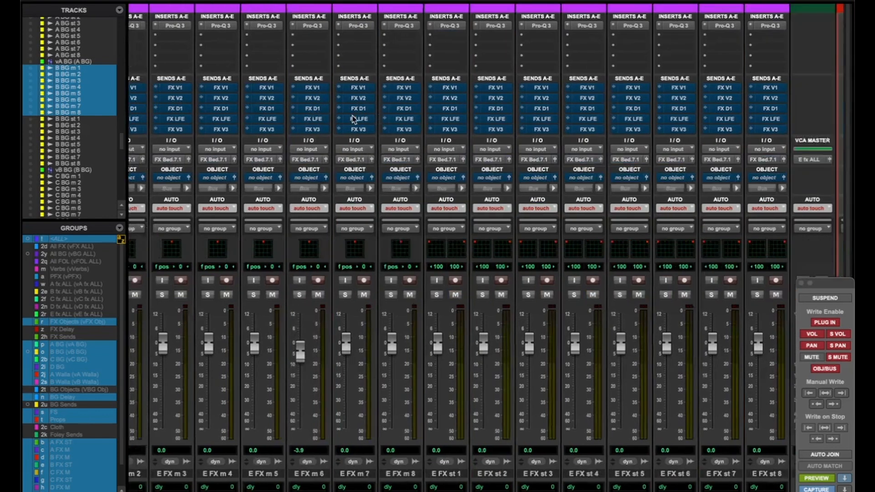
scroll(352, 114, "left", 15)
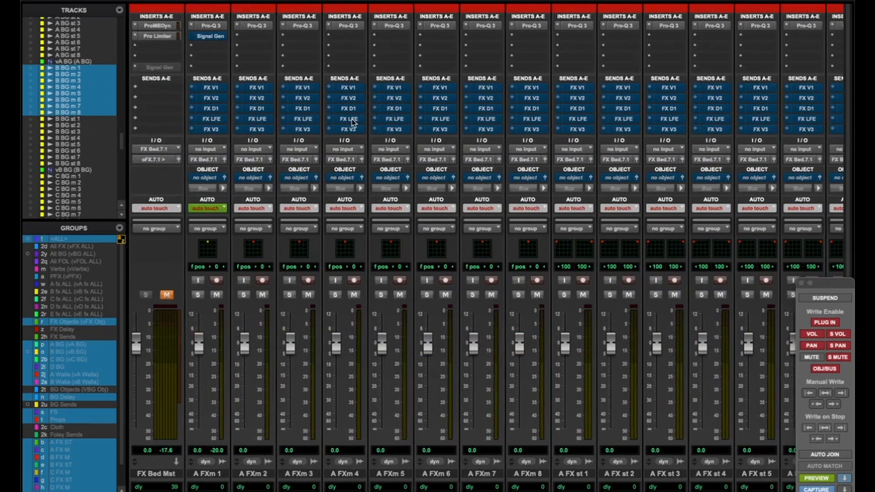
left_click(215, 39)
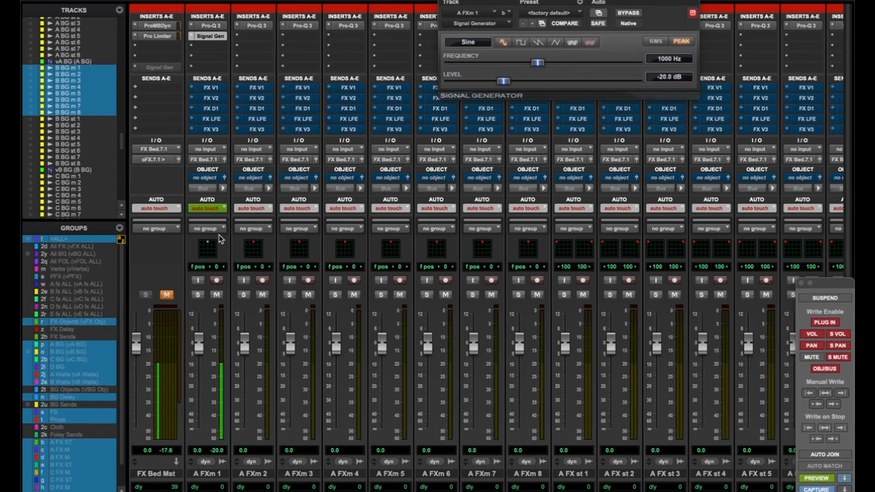
Bring up the Dolby Atmos Renderer beside A FXm 1 and rotate its room view to examine how the bed signal is displayed.
mouse_move(763, 491)
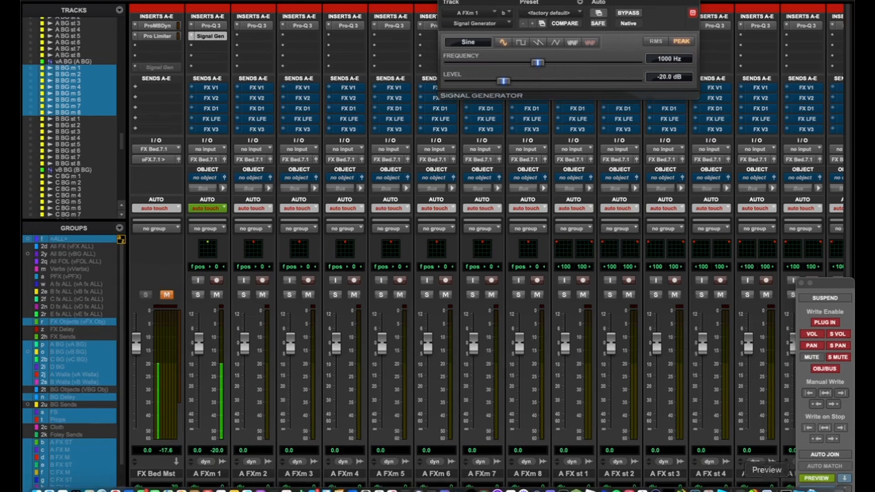
left_click(804, 489)
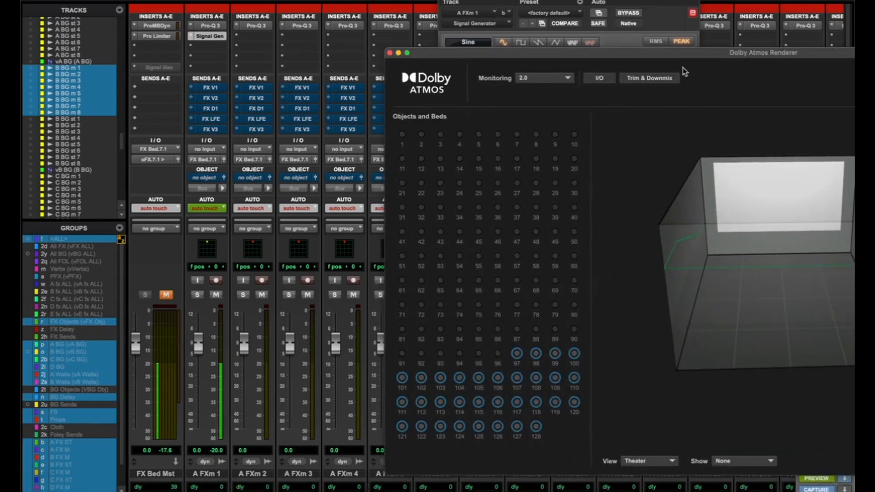
left_click_drag(671, 46, 524, 49)
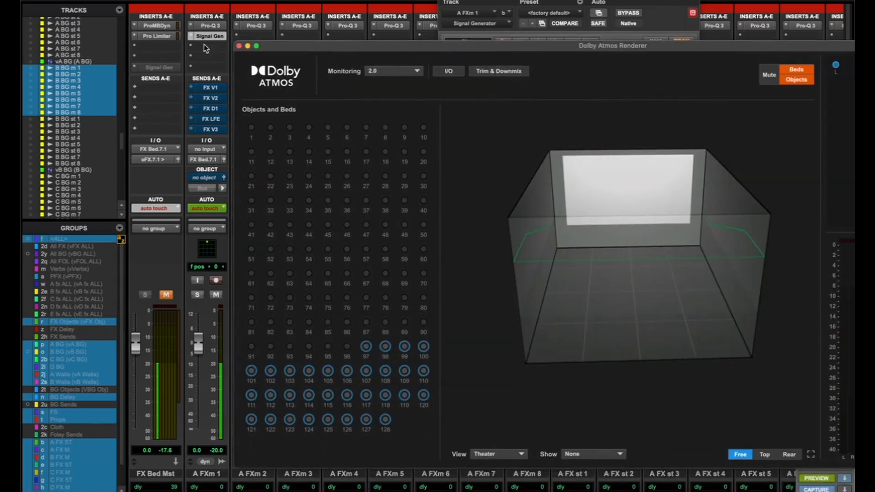
left_click(629, 187)
left_click_drag(629, 189, 626, 192)
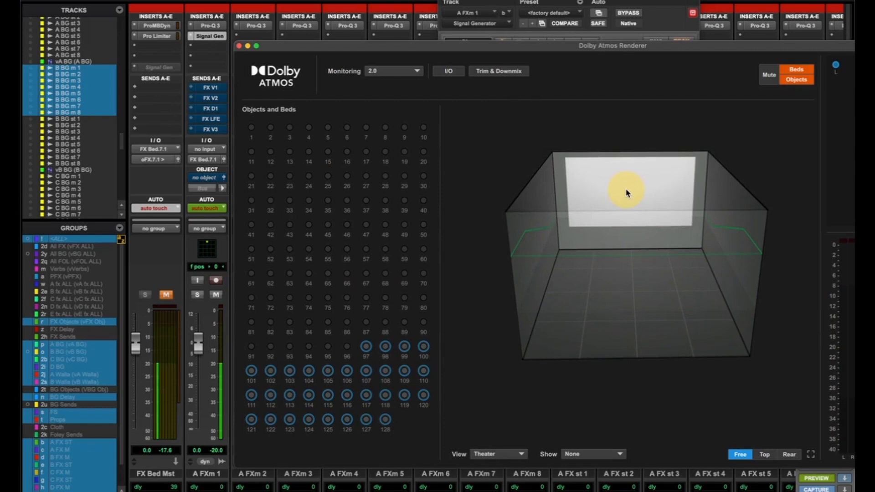
left_click_drag(627, 192, 626, 193)
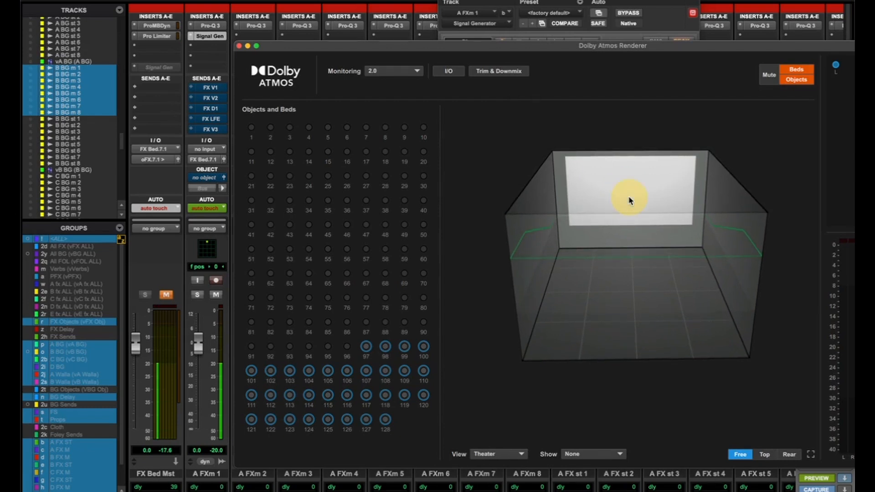
left_click_drag(618, 198, 548, 160)
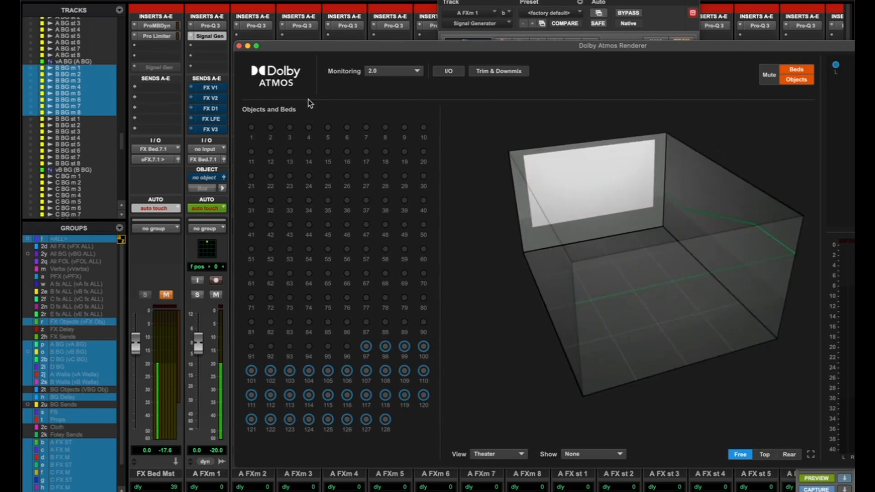
Move the Renderer aside, show the Foley Bed Mst track in the mixer and mute it.
left_click_drag(292, 46, 482, 73)
left_click(160, 324)
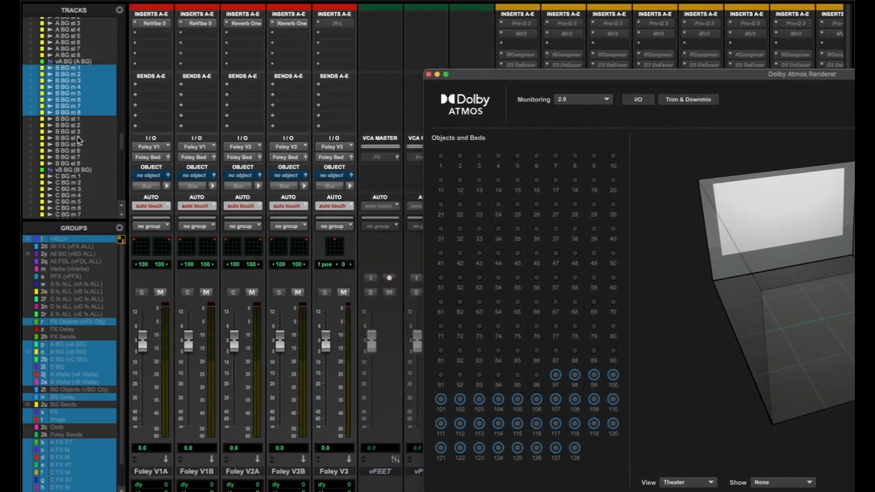
scroll(67, 114, "up", 1)
scroll(67, 113, "up", 10)
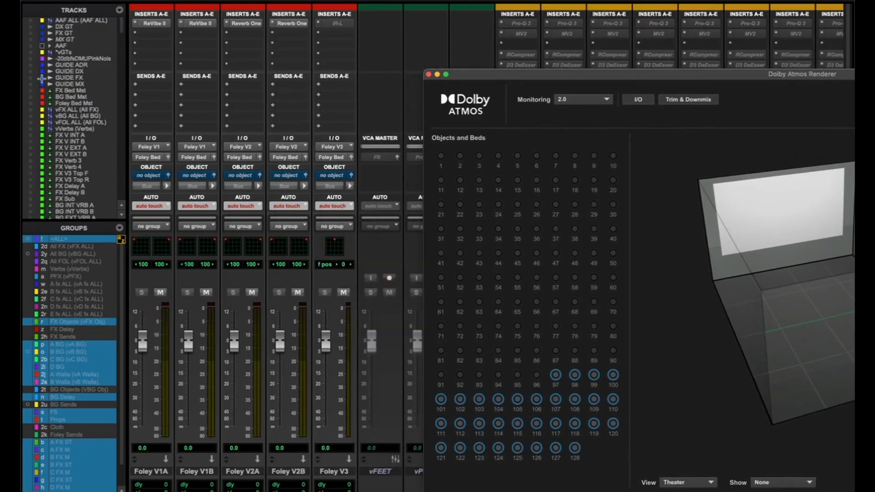
left_click(30, 104)
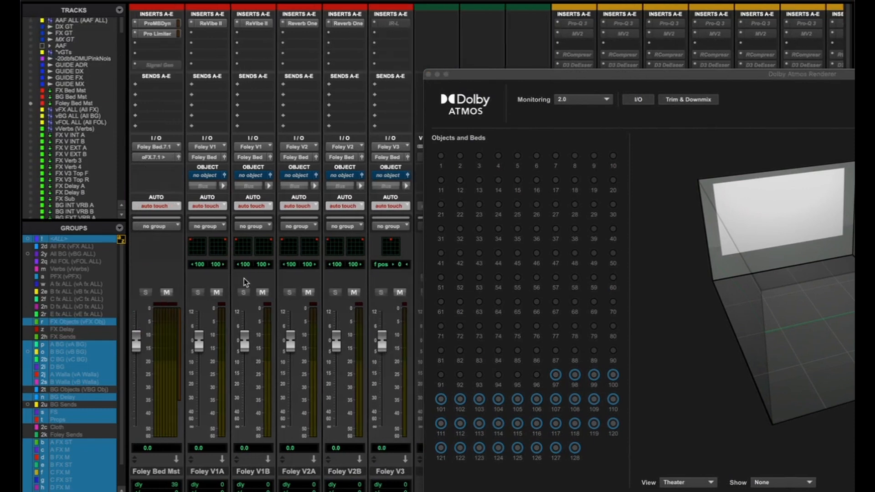
left_click(169, 291)
Move the Renderer away from the Foley tracks and make the FS 1 track active.
scroll(251, 288, "down", 3)
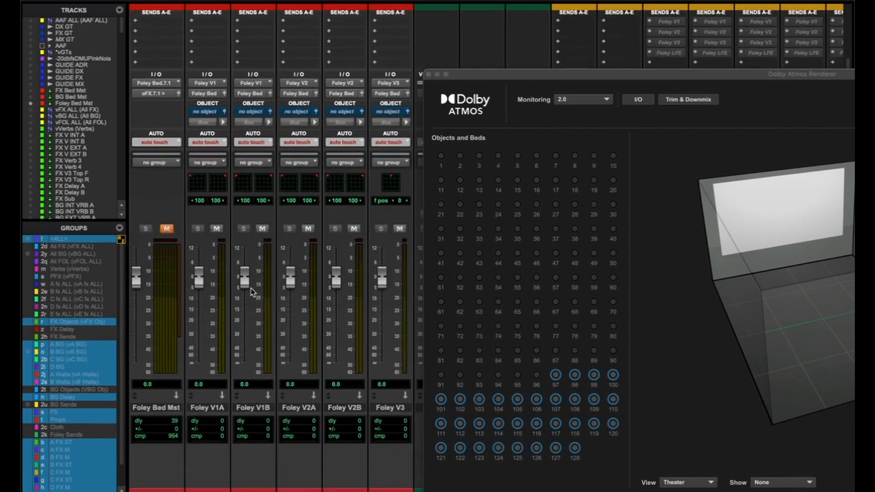
left_click_drag(463, 76, 775, 85)
scroll(577, 185, "right", 7)
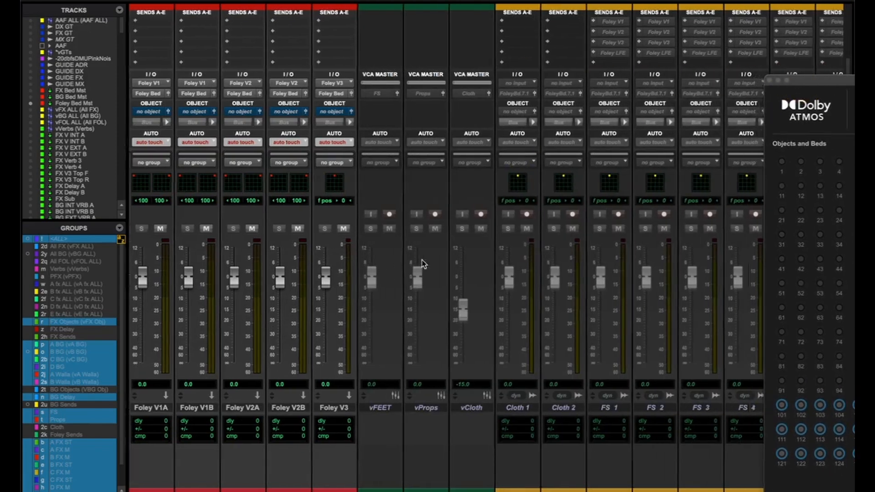
scroll(422, 263, "up", 3)
scroll(422, 263, "down", 3)
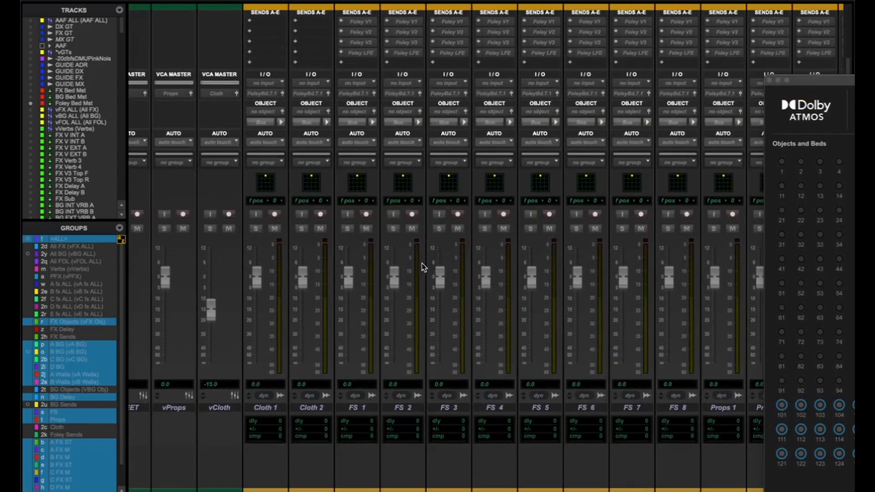
left_click(369, 409)
right_click(369, 408)
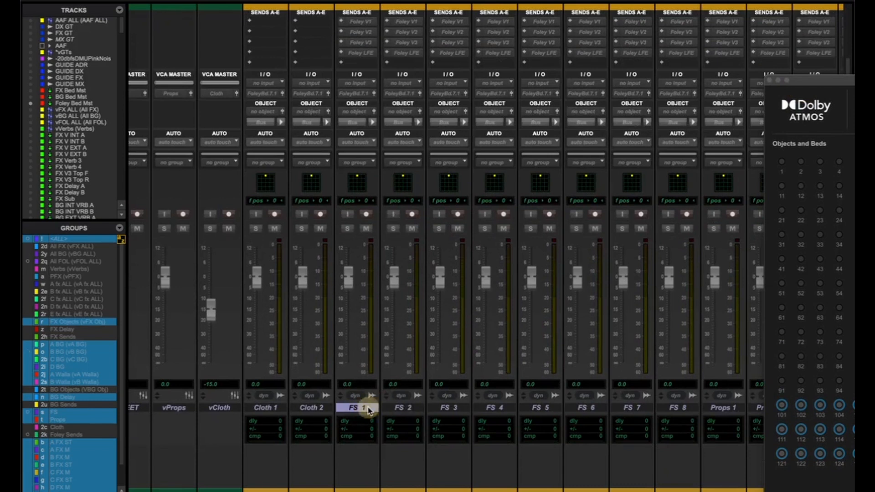
left_click(402, 422)
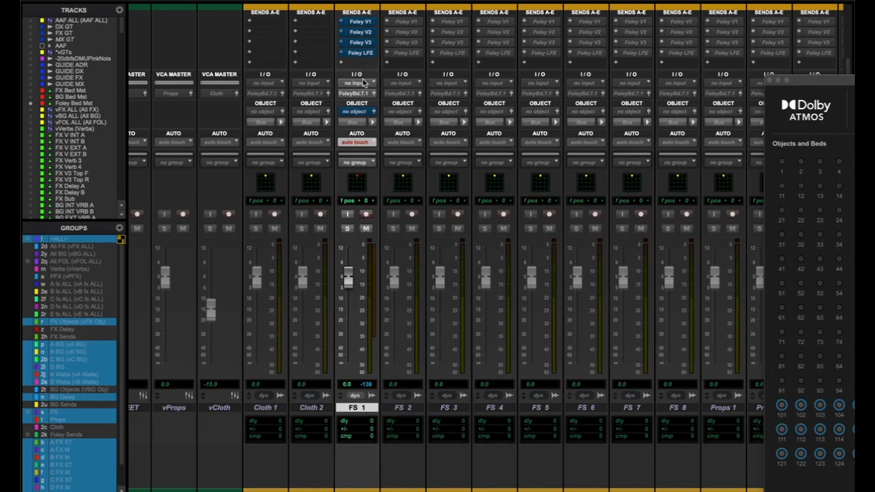
Insert a Signal Generator in slot C of FS 1, show Foley Bed Mst in the mixer and close the plug-in window.
scroll(365, 71, "up", 3)
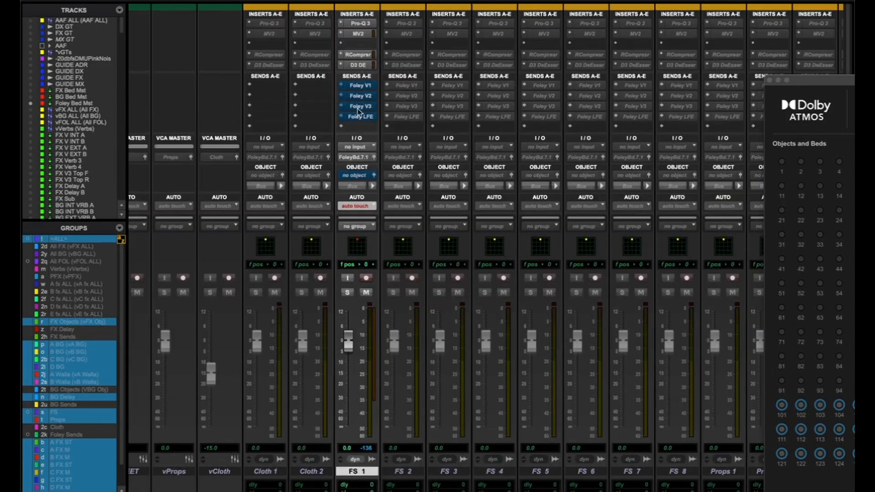
left_click(356, 44)
mouse_move(387, 45)
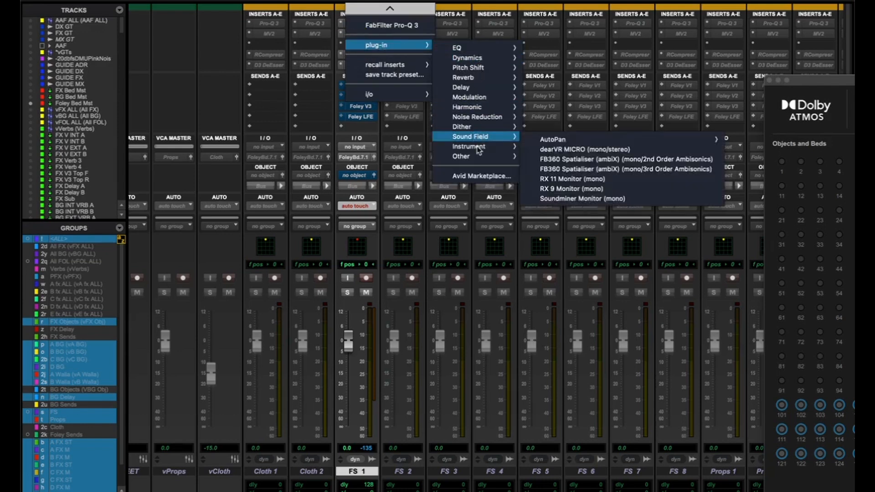
mouse_move(478, 148)
left_click(566, 219)
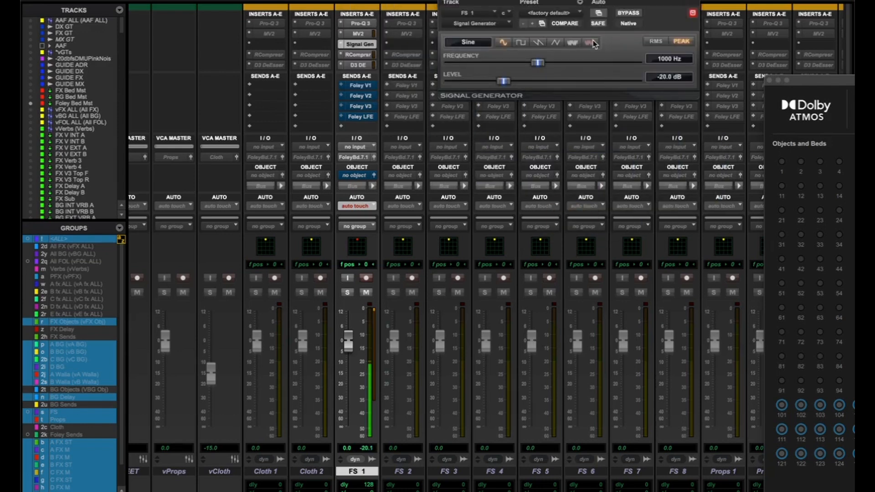
scroll(343, 242, "left", 6)
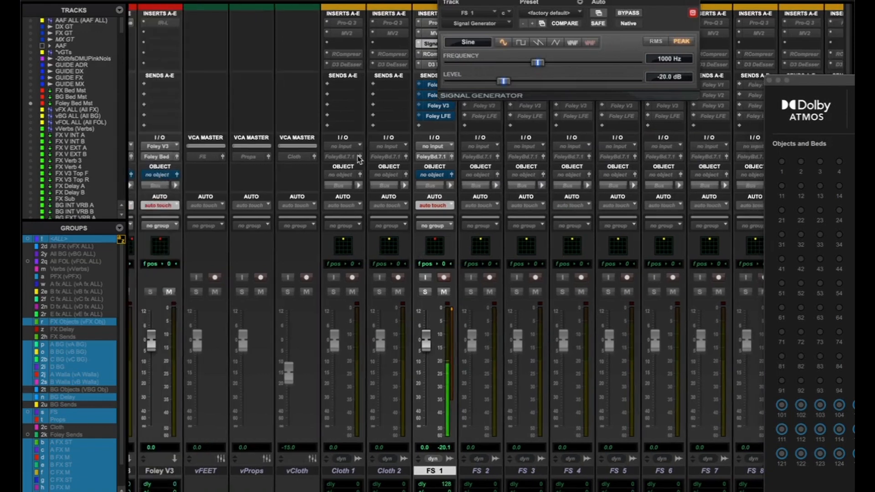
scroll(213, 201, "left", 1)
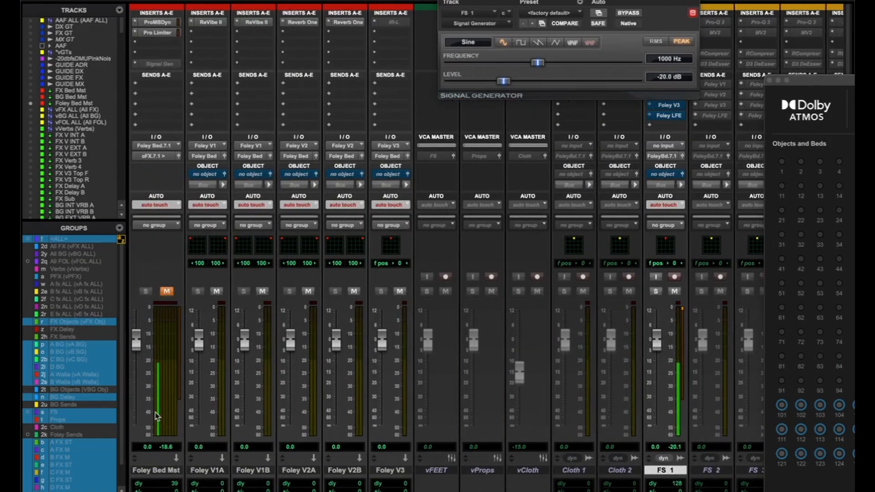
left_click(443, 0)
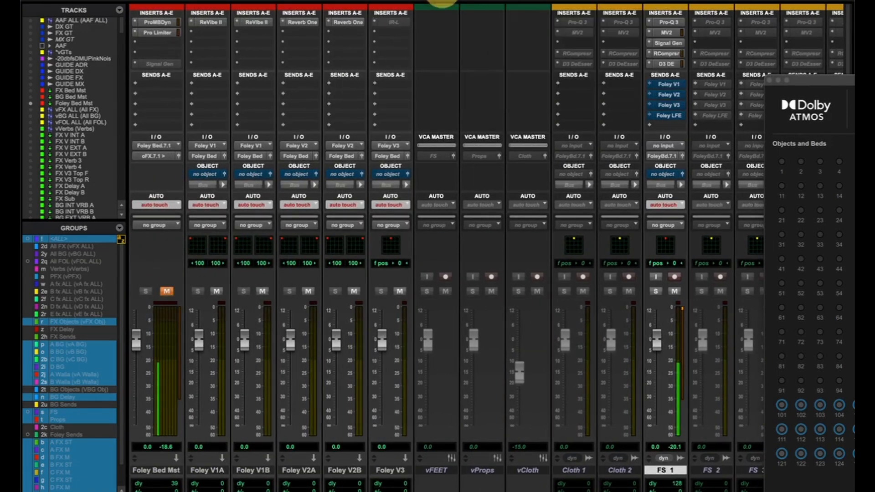
Bring up the FS 1 output panner and arrange it side by side with the Dolby Atmos Renderer.
left_click(683, 156)
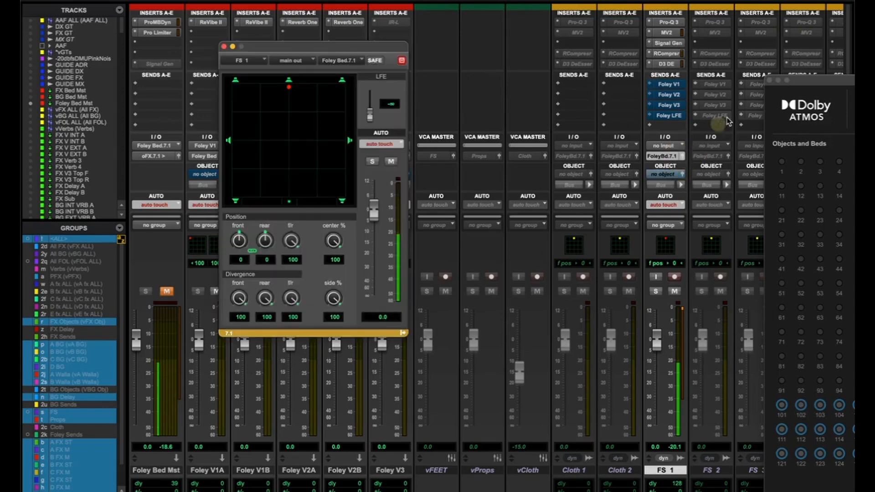
left_click_drag(806, 82, 453, 9)
left_click_drag(307, 46, 196, 42)
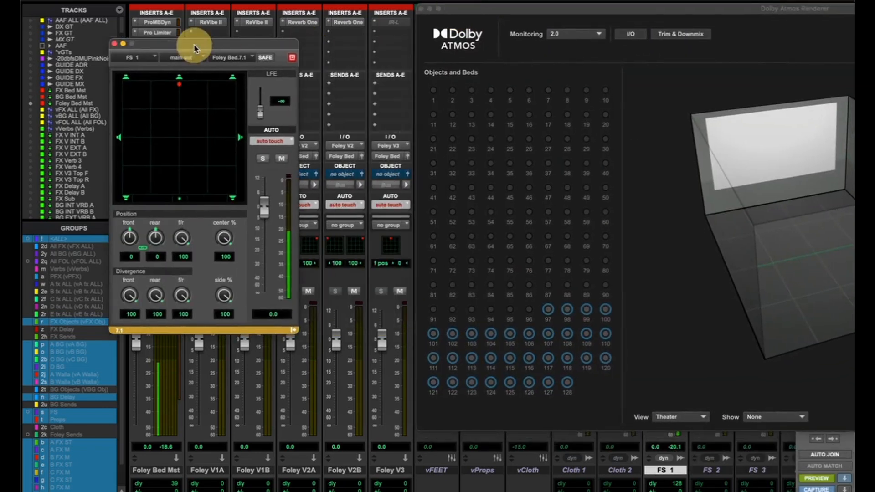
left_click_drag(478, 10, 411, 4)
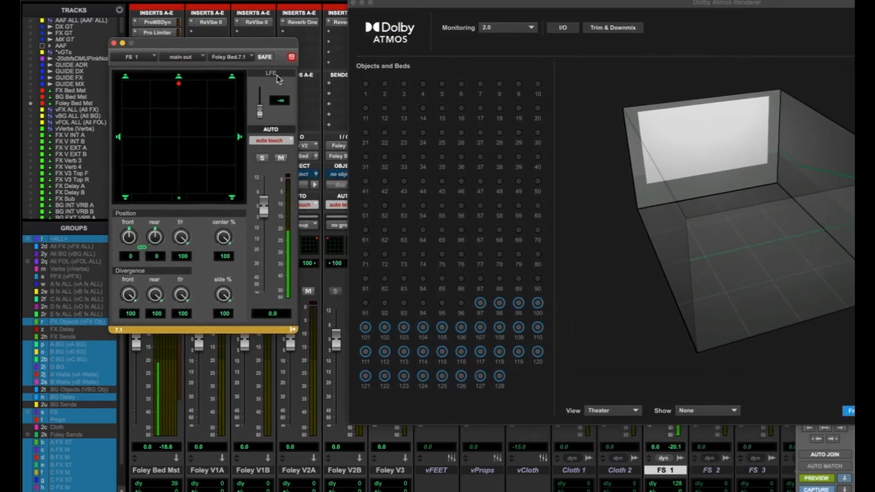
Pan FS 1 around the 7.1 field to the right rear, watching the Foley Bed Mst meter, and return it to front centre.
left_click_drag(178, 84, 177, 84)
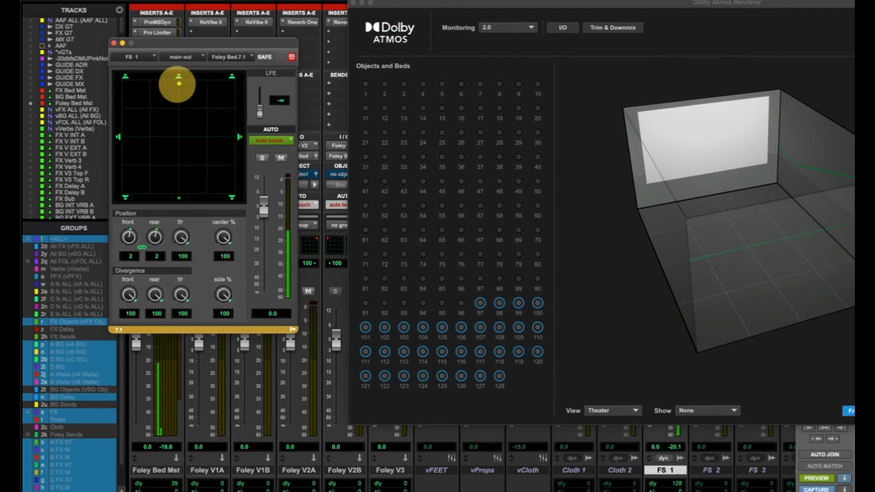
left_click_drag(178, 84, 220, 170)
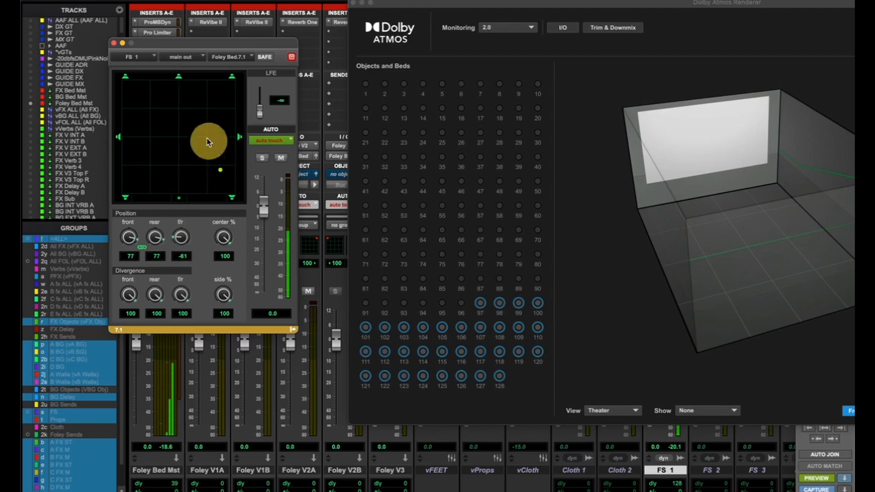
left_click(177, 72)
left_click(178, 76)
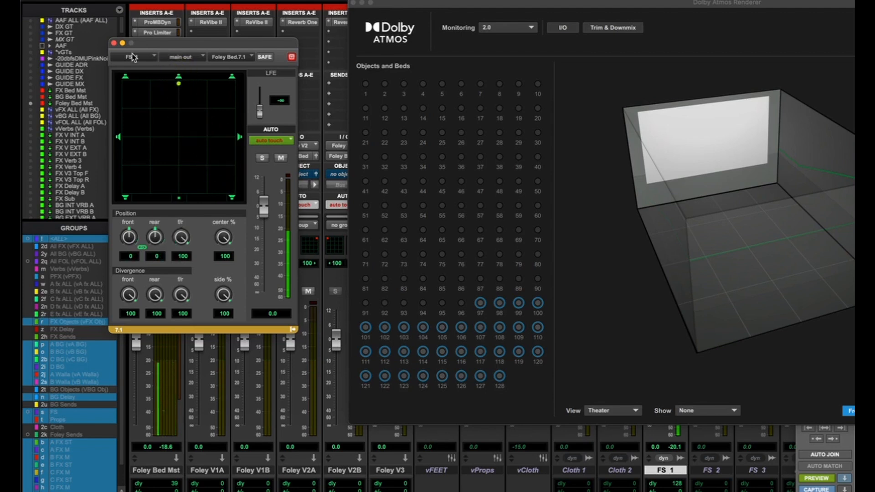
Close the FS 1 panner and minimise the Dolby Atmos Renderer.
left_click(114, 43)
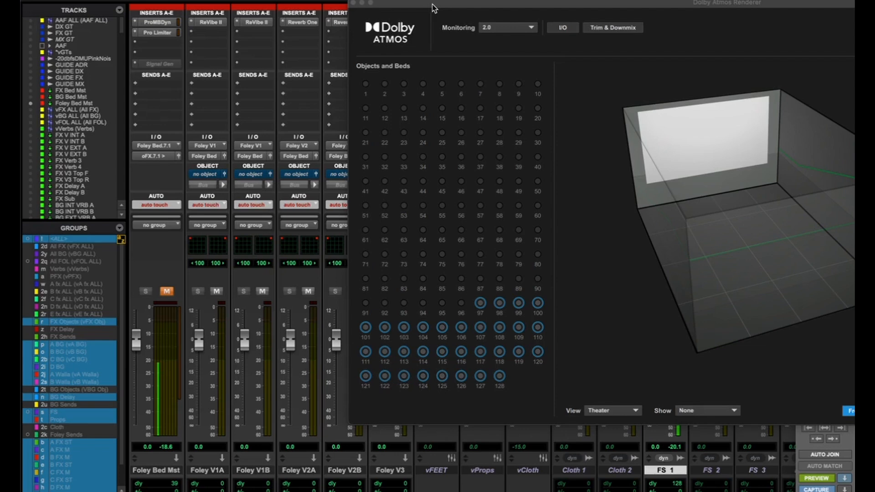
left_click_drag(433, 8, 229, 40)
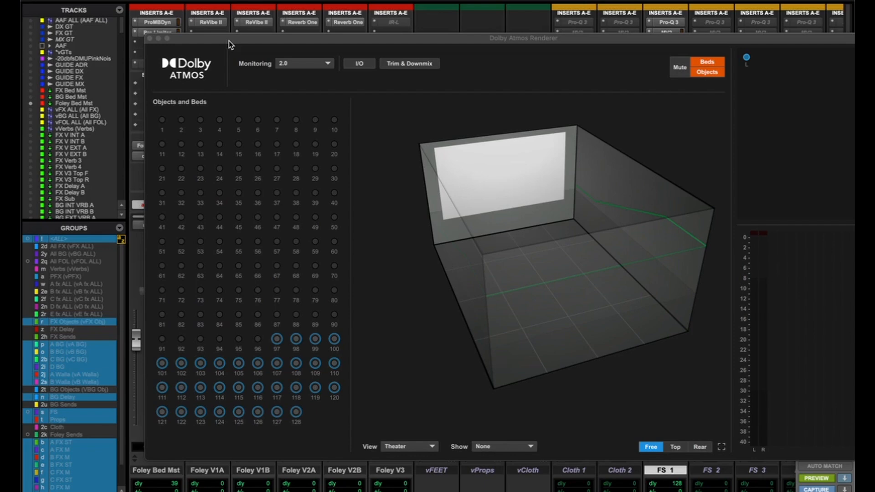
left_click(158, 39)
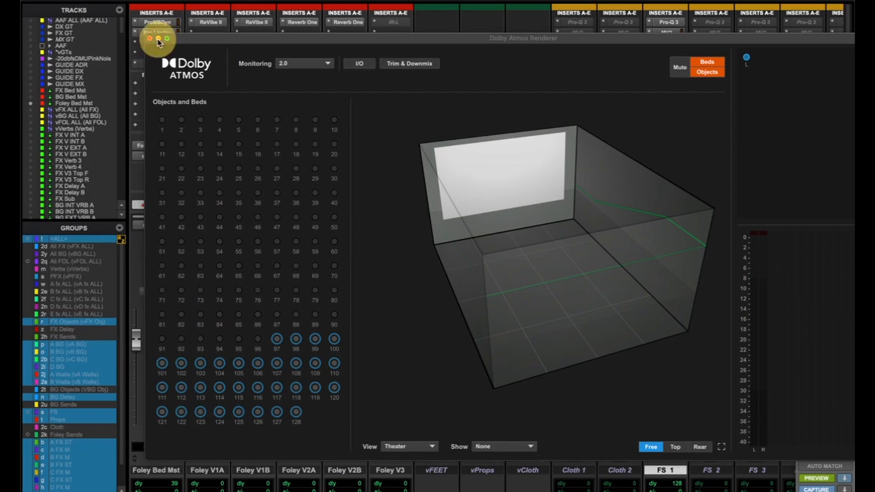
Switch to the Edit window, compare the E FX tracks with the OBJETCS folder and place the edit cursor on FX Obj98.
key("super+equal")
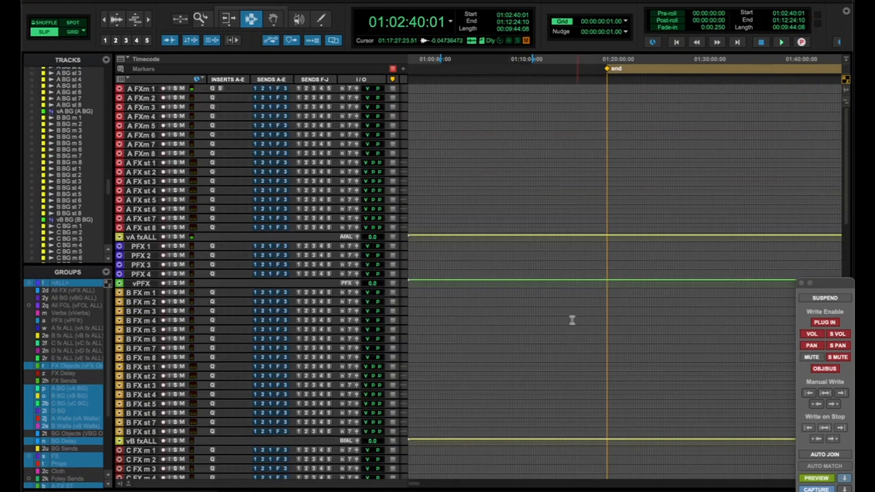
scroll(567, 327, "down", 15)
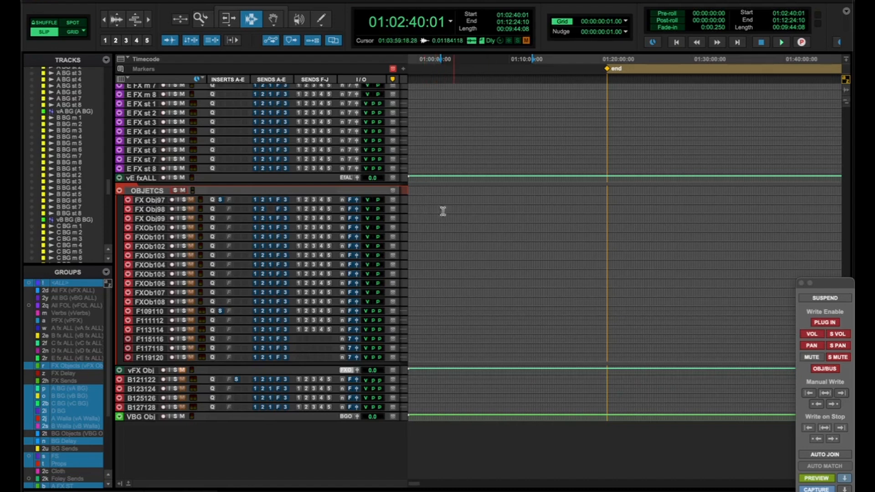
left_click_drag(445, 201, 515, 222)
scroll(429, 269, "up", 3)
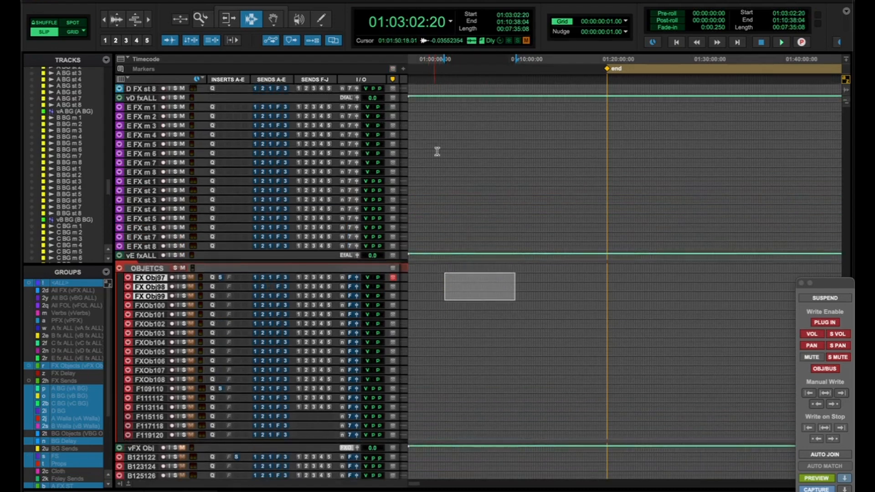
left_click_drag(440, 122, 466, 221)
left_click(462, 288)
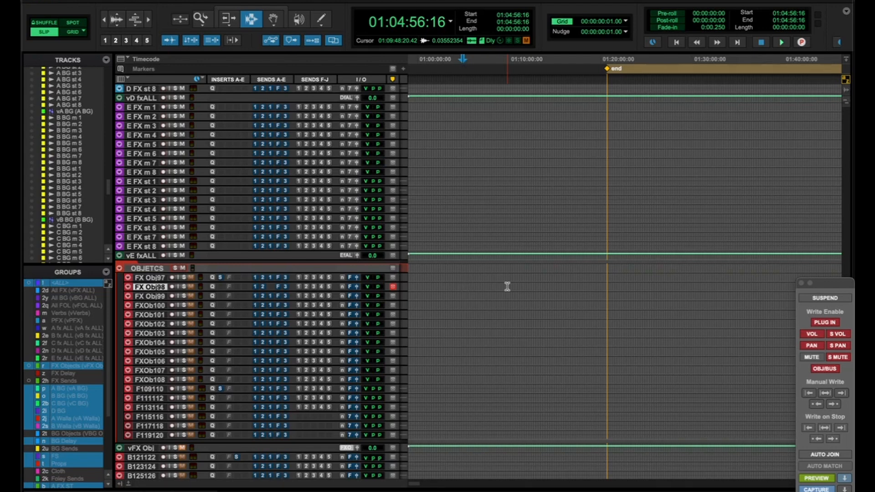
Bring up the 3D panner of FX Obj98 and pull the source back along the floor to a front/rear position of 20.
left_click(357, 291)
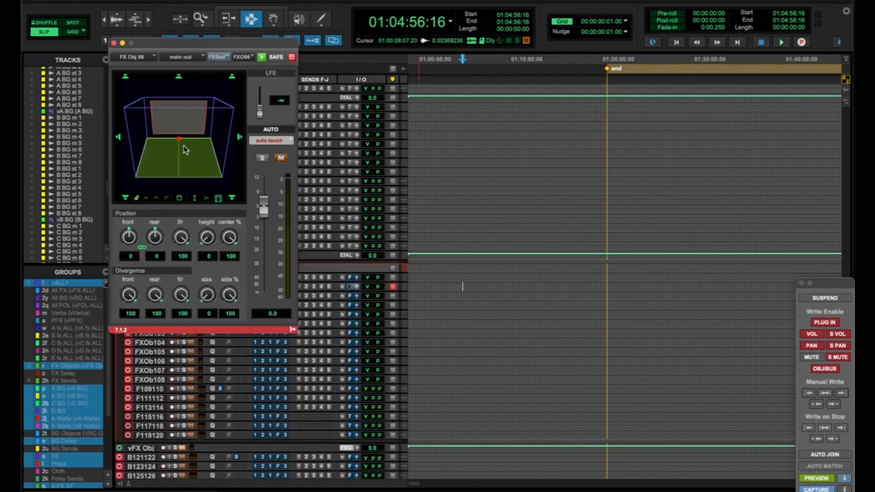
left_click_drag(181, 97, 179, 129)
double_click(197, 129)
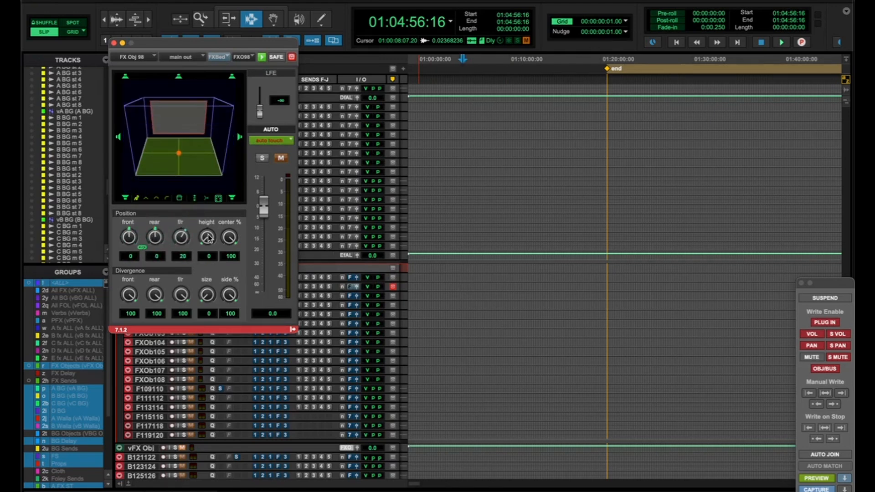
Raise the FX Obj98 source to height 100, move it around the ceiling plane and snap it to the right side at floor level.
left_click_drag(208, 235, 200, 115)
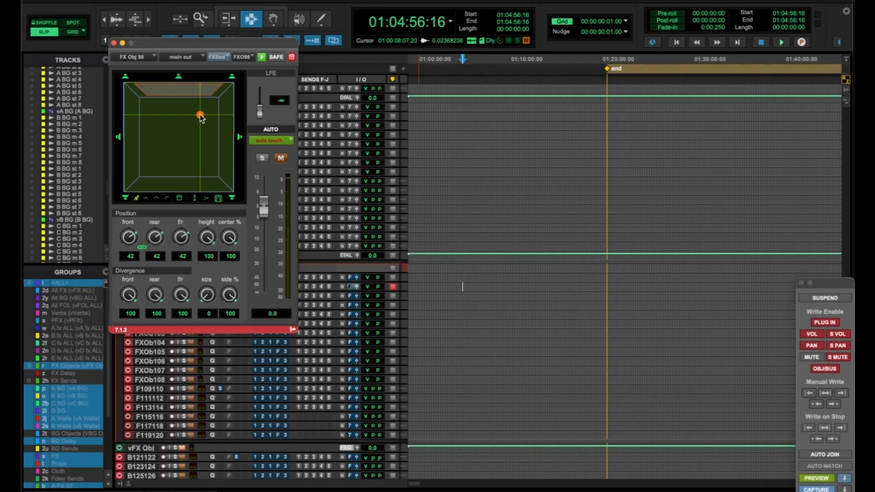
left_click_drag(200, 115, 190, 112)
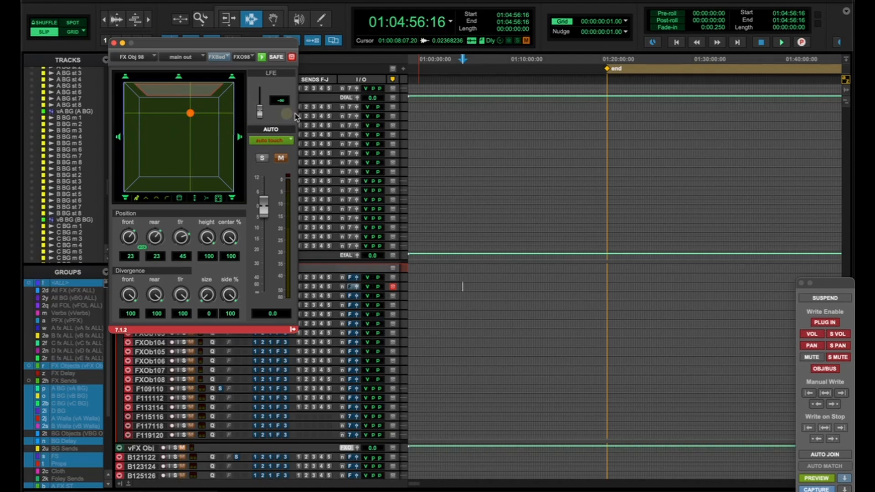
left_click(239, 137)
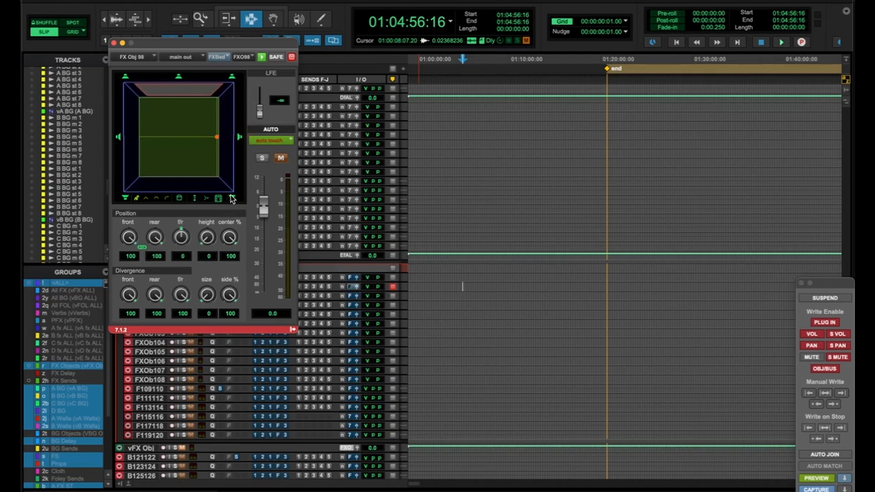